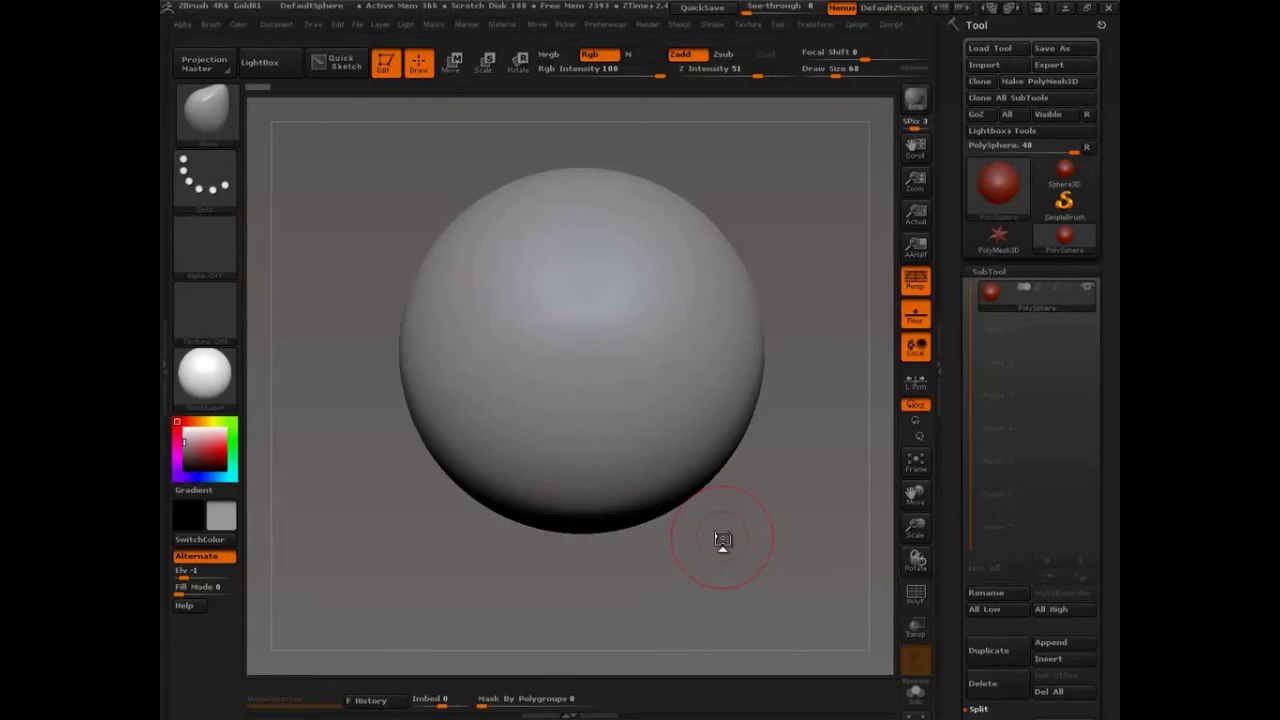
Step: Open the subtool Extract settings and choose the MaskPen brush for masking
{"action": "left_click_drag", "start_coordinate": [953, 272], "coordinate": [957, 164]}
{"action": "left_click", "coordinate": [990, 448]}
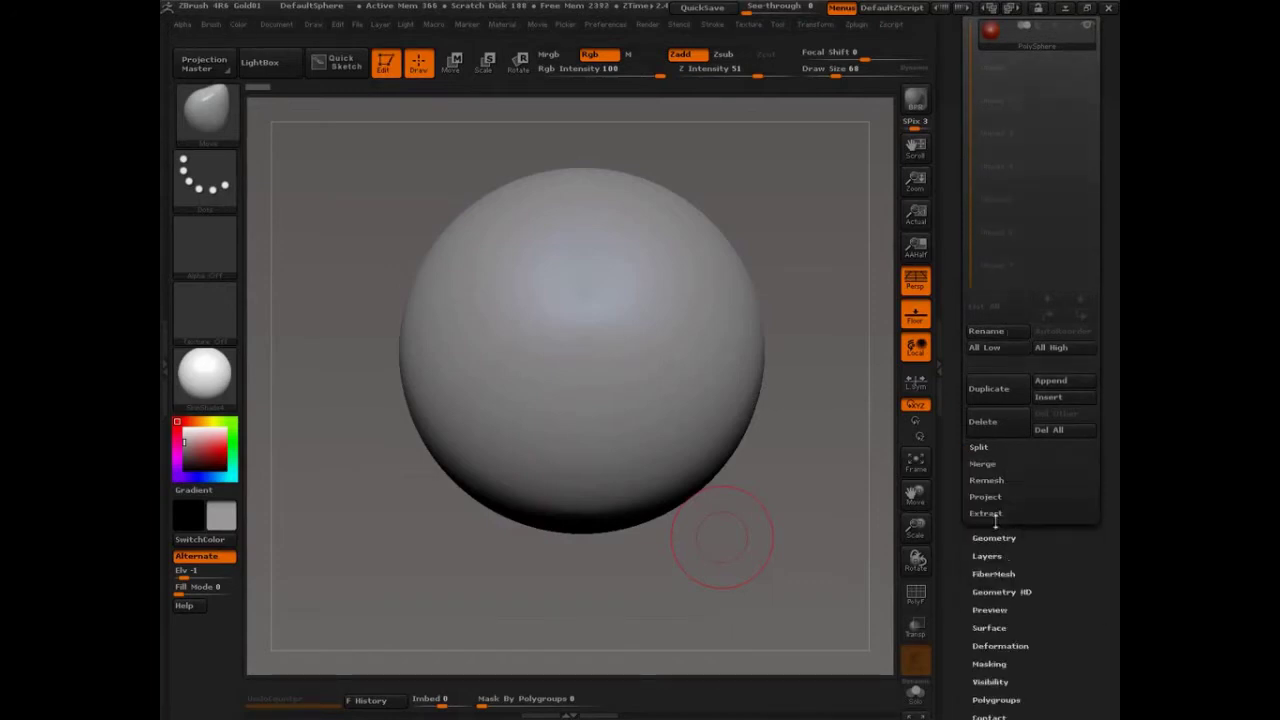
{"action": "left_click", "coordinate": [988, 514]}
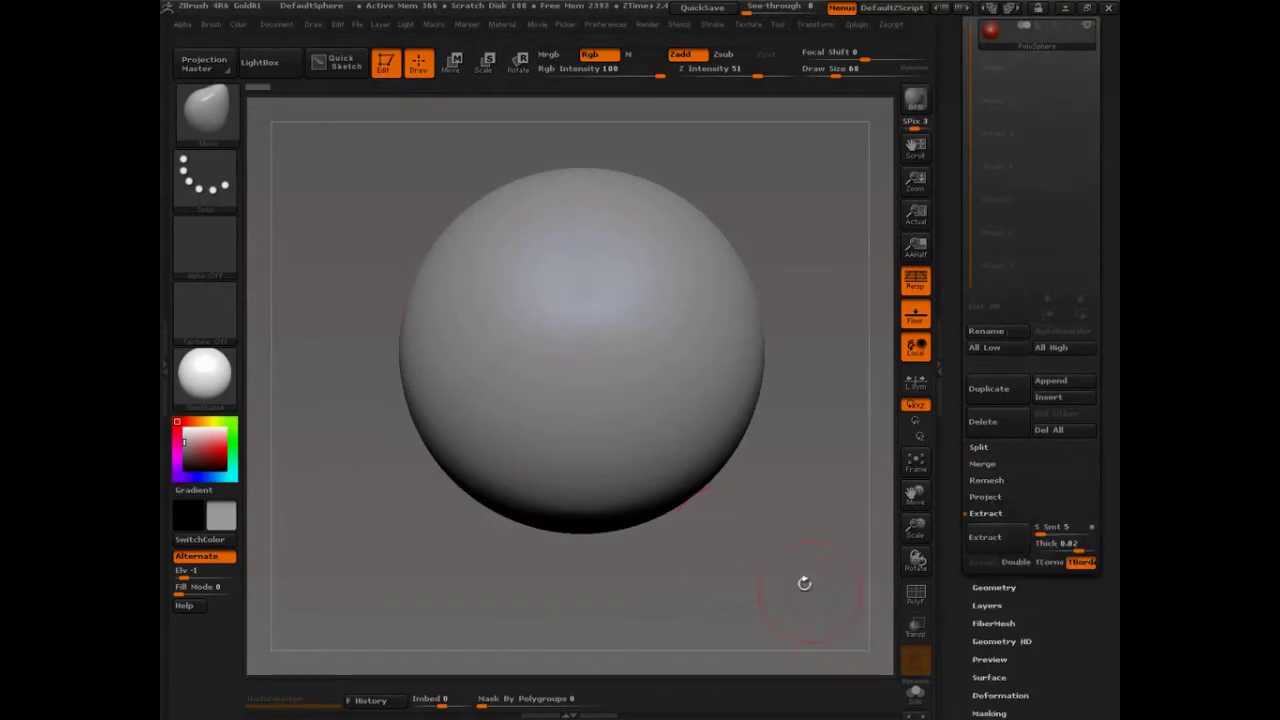
{"action": "mouse_move", "coordinate": [640, 346]}
{"action": "left_mouse_down", "text": "ctrl"}
{"action": "mouse_move", "coordinate": [650, 354]}
{"action": "mouse_move", "coordinate": [640, 350]}
{"action": "left_mouse_up", "text": "ctrl"}
{"action": "left_click_drag", "start_coordinate": [812, 332], "coordinate": [771, 374], "text": "ctrl"}
{"action": "left_click", "coordinate": [208, 110]}
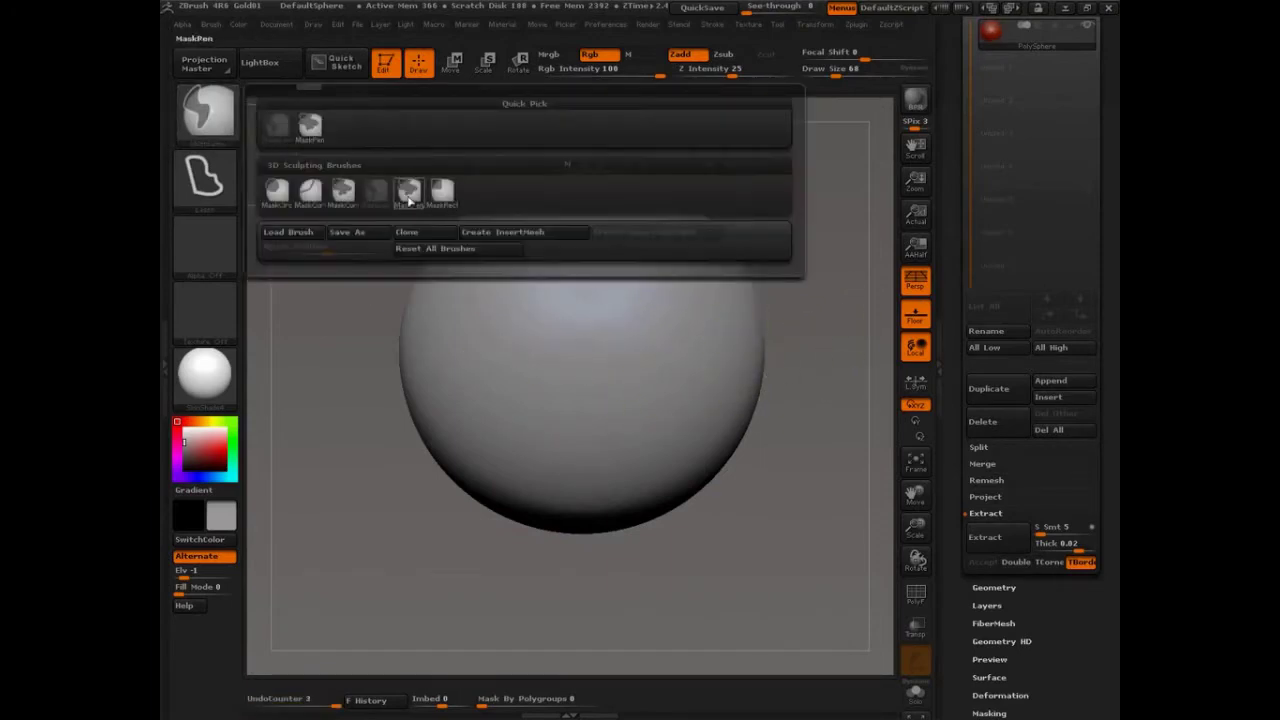
{"action": "left_click", "coordinate": [408, 190]}
Step: Mask an oval area on the front of the sphere and extract it with smoothness 5 and thickness 0.02
{"action": "mouse_move", "coordinate": [592, 356]}
{"action": "left_mouse_down", "text": "ctrl"}
{"action": "mouse_move", "coordinate": [618, 388]}
{"action": "mouse_move", "coordinate": [630, 350]}
{"action": "left_mouse_up", "text": "ctrl"}
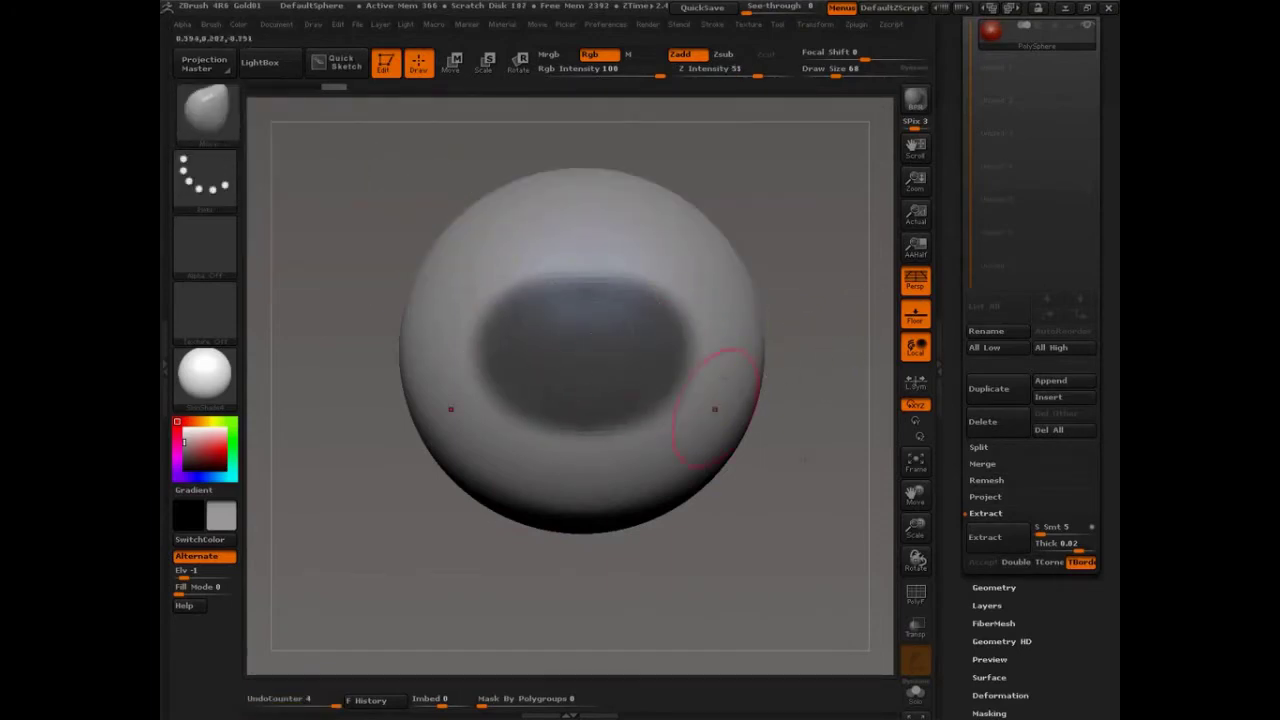
{"action": "left_click", "coordinate": [982, 538]}
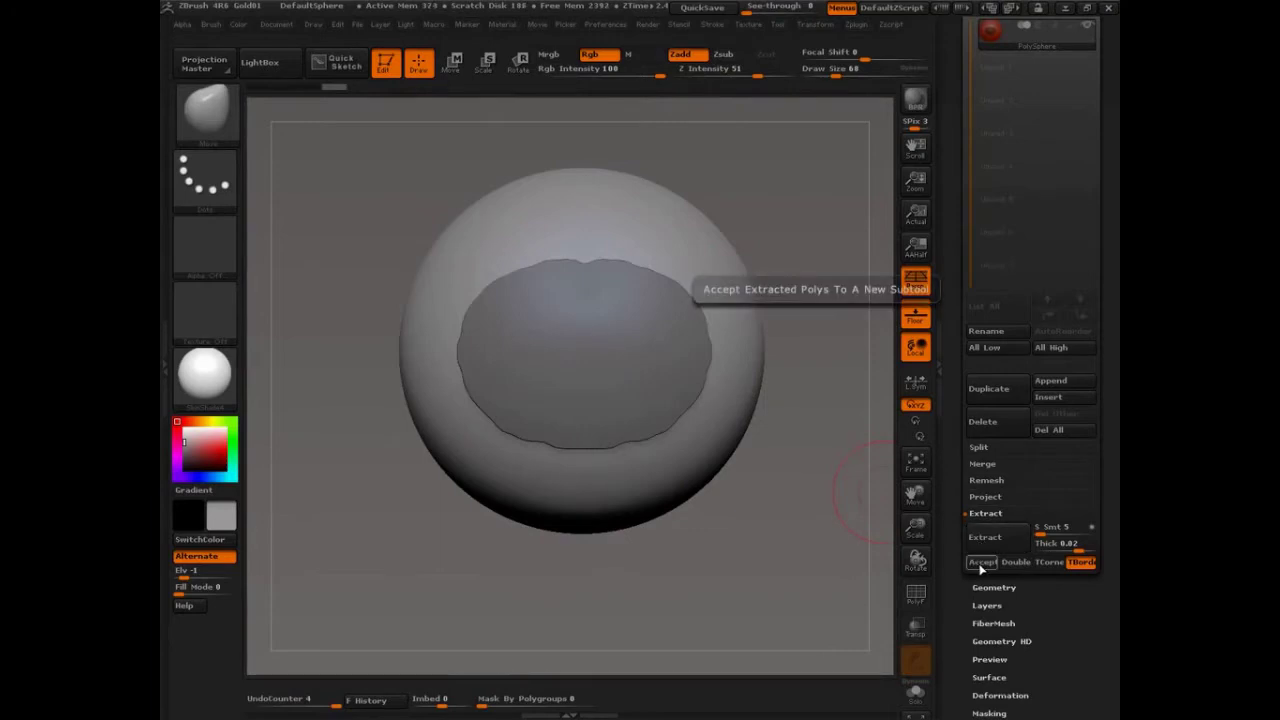
{"action": "left_click", "coordinate": [979, 564]}
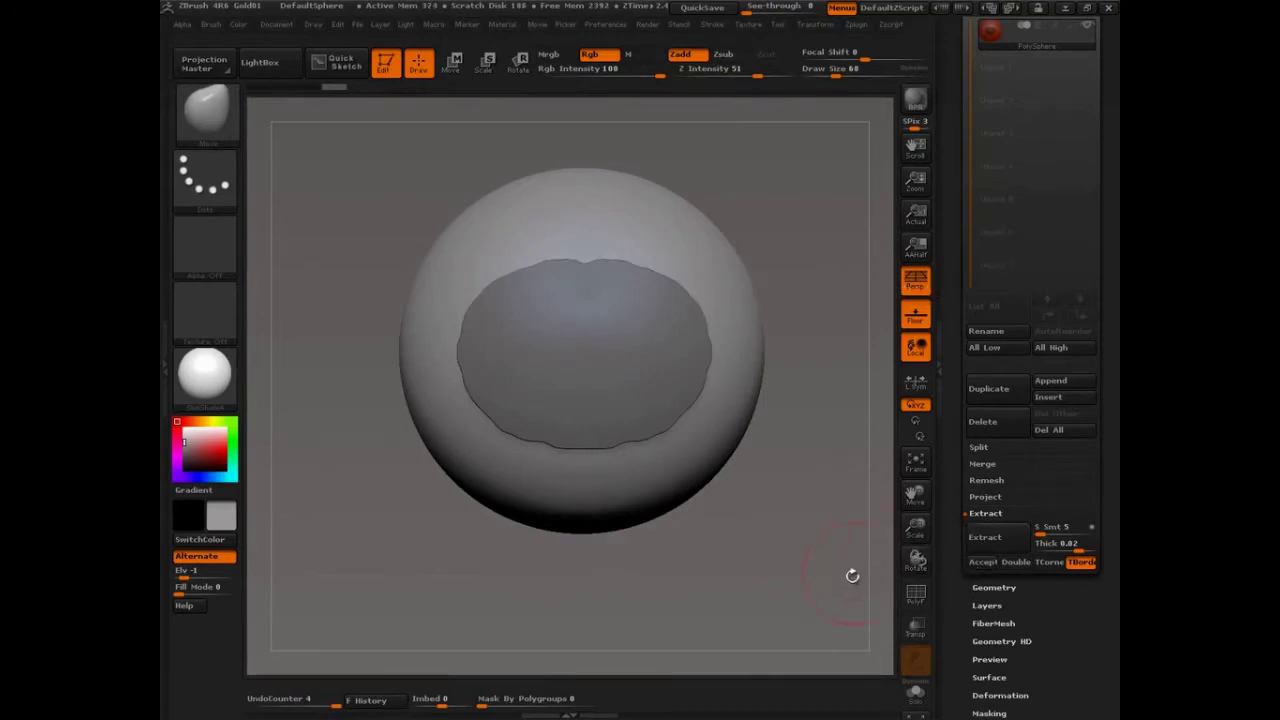
{"action": "key", "text": "ctrl+shift"}
{"action": "left_click_drag", "start_coordinate": [1080, 525], "coordinate": [1012, 519]}
{"action": "mouse_move", "coordinate": [671, 296]}
{"action": "left_mouse_down"}
{"action": "mouse_move", "coordinate": [591, 271]}
{"action": "mouse_move", "coordinate": [486, 286]}
{"action": "mouse_move", "coordinate": [626, 451]}
{"action": "mouse_move", "coordinate": [675, 449]}
{"action": "left_mouse_up"}
{"action": "left_click_drag", "start_coordinate": [1092, 548], "coordinate": [1078, 530]}
{"action": "mouse_move", "coordinate": [688, 283]}
{"action": "left_mouse_down"}
{"action": "mouse_move", "coordinate": [731, 274]}
{"action": "mouse_move", "coordinate": [760, 315]}
{"action": "mouse_move", "coordinate": [645, 478]}
{"action": "mouse_move", "coordinate": [712, 272]}
{"action": "mouse_move", "coordinate": [737, 284]}
{"action": "left_mouse_up"}
{"action": "mouse_move", "coordinate": [702, 406]}
{"action": "left_mouse_down"}
{"action": "mouse_move", "coordinate": [706, 424]}
{"action": "mouse_move", "coordinate": [733, 426]}
{"action": "mouse_move", "coordinate": [727, 457]}
{"action": "left_mouse_up"}
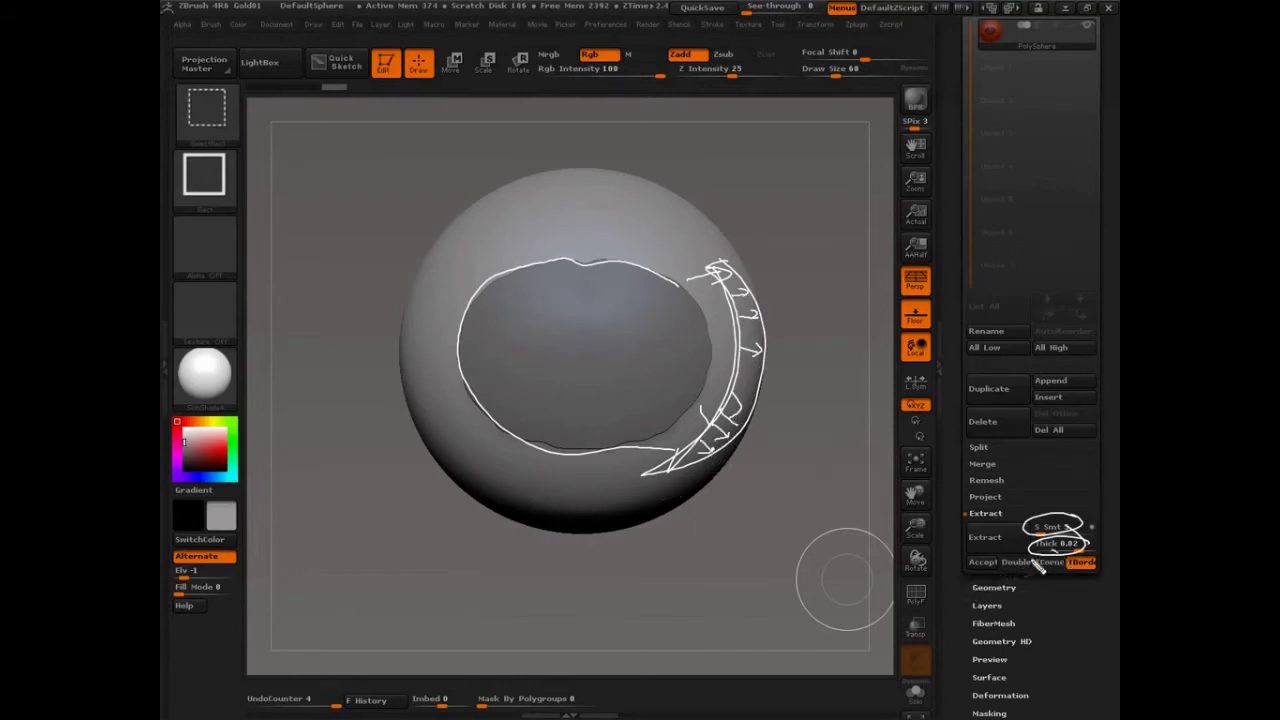
{"action": "mouse_move", "coordinate": [1038, 565]}
{"action": "left_mouse_down"}
{"action": "mouse_move", "coordinate": [1106, 566]}
{"action": "mouse_move", "coordinate": [1090, 534]}
{"action": "left_mouse_up"}
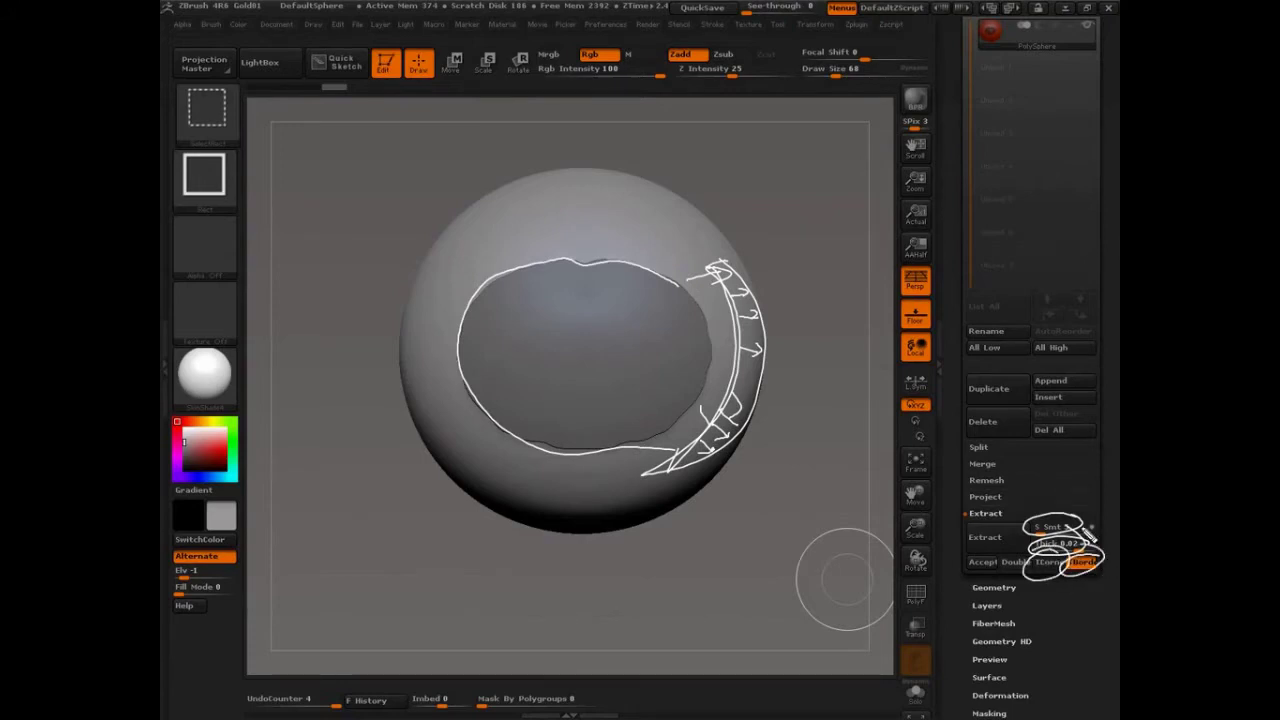
{"action": "key", "text": "Escape"}
Step: Turn on the polyframe display and extract the sphere's oval mask once more at thickness 0.02
{"action": "left_click", "coordinate": [786, 504]}
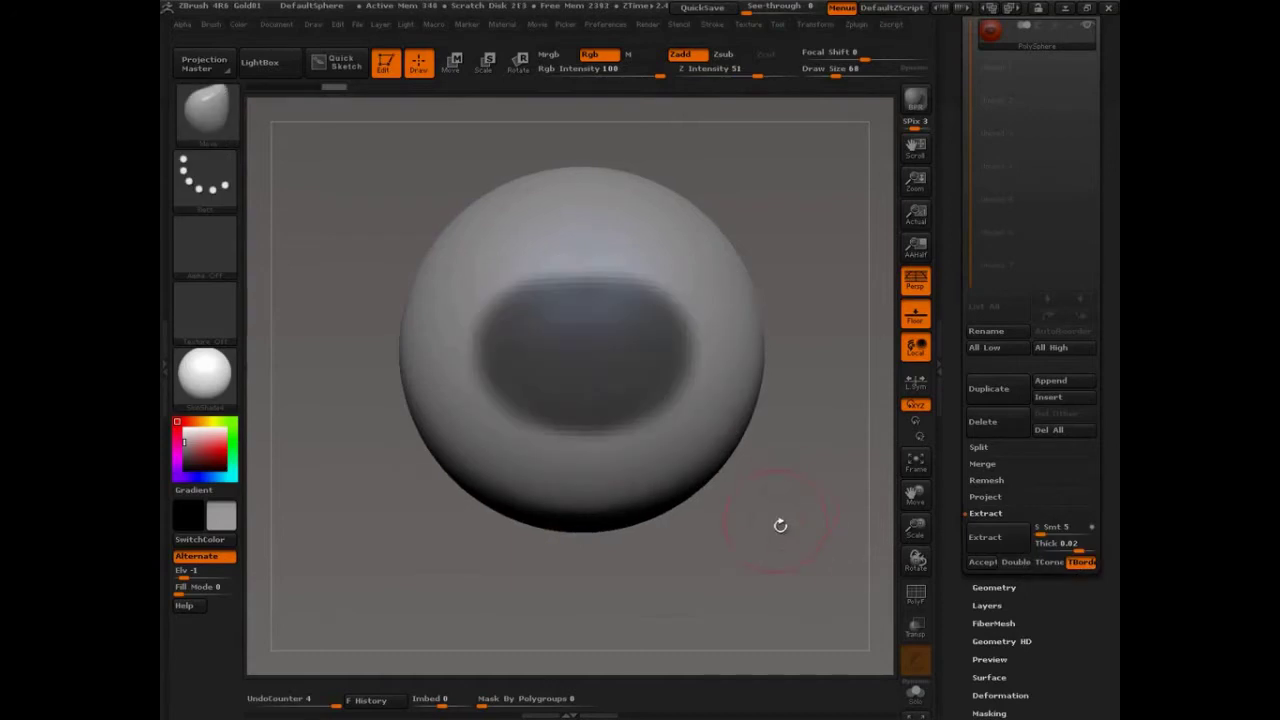
{"action": "mouse_move", "coordinate": [781, 526]}
{"action": "left_mouse_down"}
{"action": "mouse_move", "coordinate": [794, 538]}
{"action": "mouse_move", "coordinate": [786, 552]}
{"action": "mouse_move", "coordinate": [783, 521]}
{"action": "left_mouse_up"}
{"action": "key", "text": "shift+f"}
{"action": "left_click", "coordinate": [983, 561]}
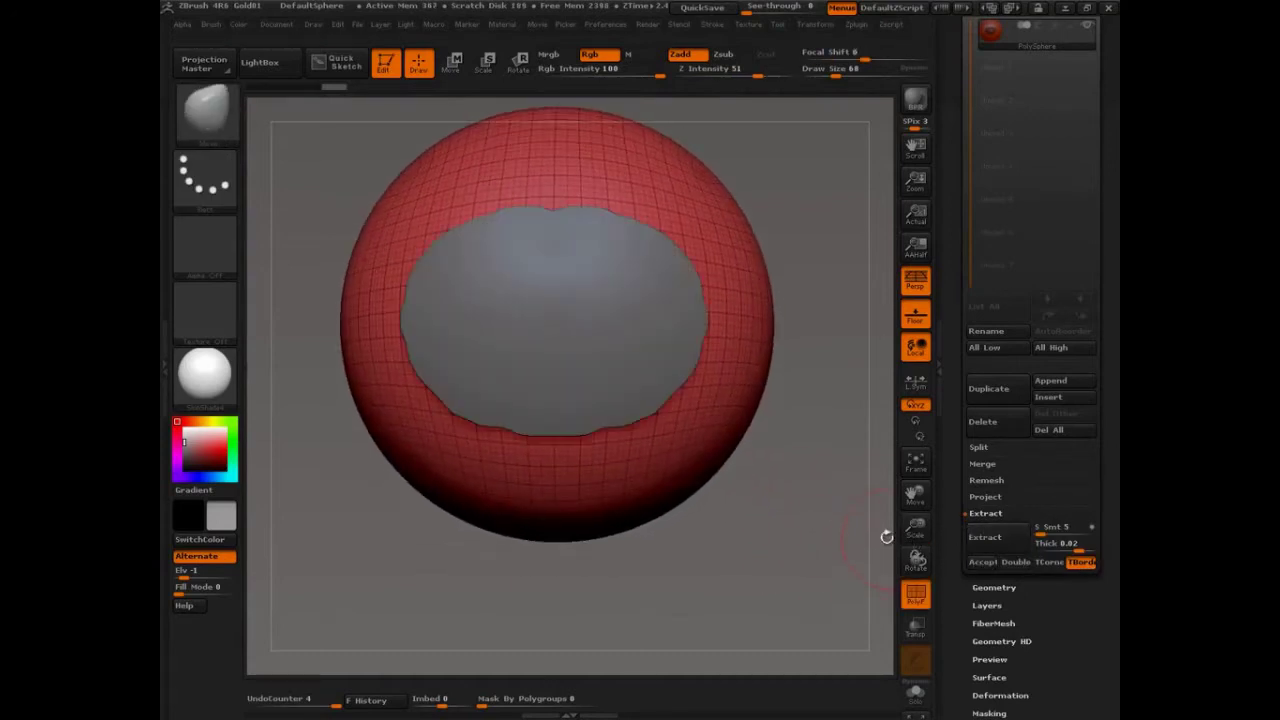
Step: Replace the oval mask with a plus-shaped mask made of one vertical and one horizontal stroke on the sphere's front
{"action": "left_click_drag", "start_coordinate": [828, 510], "coordinate": [804, 542], "text": "ctrl"}
{"action": "mouse_move", "coordinate": [571, 214]}
{"action": "left_mouse_down", "text": "ctrl"}
{"action": "mouse_move", "coordinate": [556, 250]}
{"action": "mouse_move", "coordinate": [556, 425]}
{"action": "left_mouse_up", "text": "ctrl"}
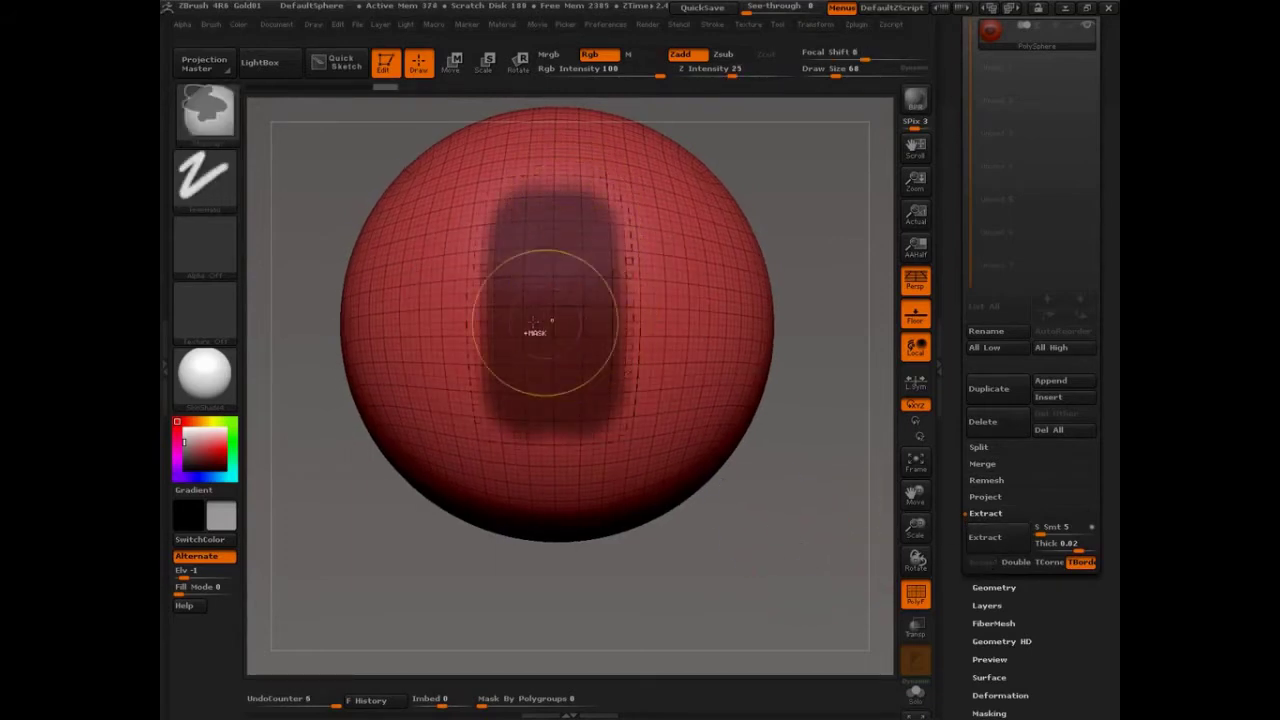
{"action": "left_click_drag", "start_coordinate": [400, 312], "coordinate": [705, 308], "text": "ctrl"}
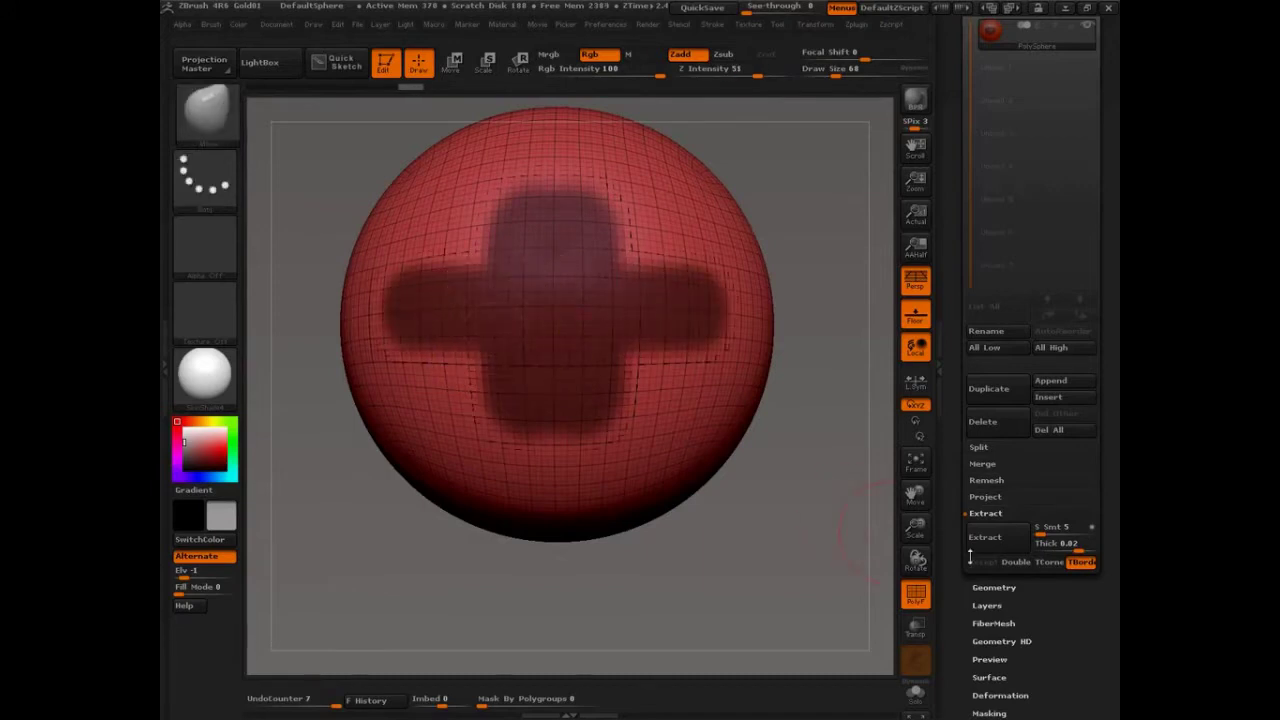
Step: Extract the plus-shaped mask at thickness 0.02 and accept it as a new subtool
{"action": "left_click", "coordinate": [993, 537]}
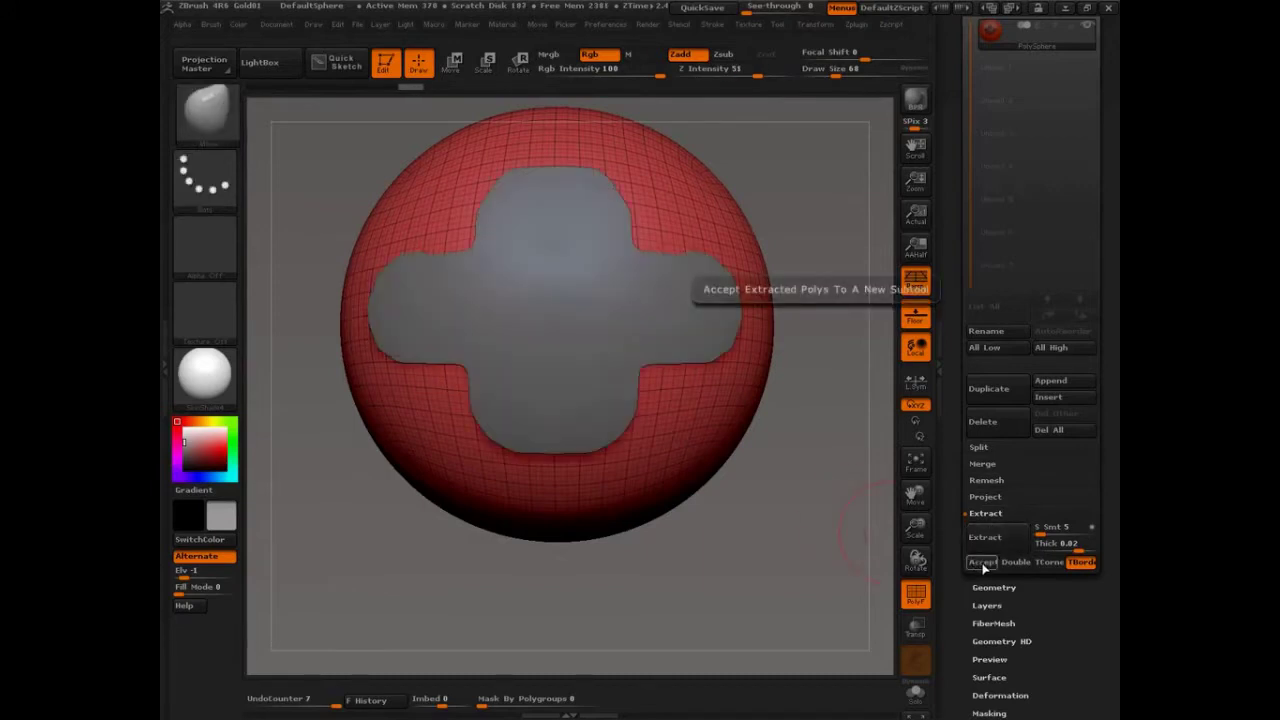
{"action": "left_click", "coordinate": [982, 562]}
{"action": "left_click_drag", "start_coordinate": [953, 131], "coordinate": [953, 187]}
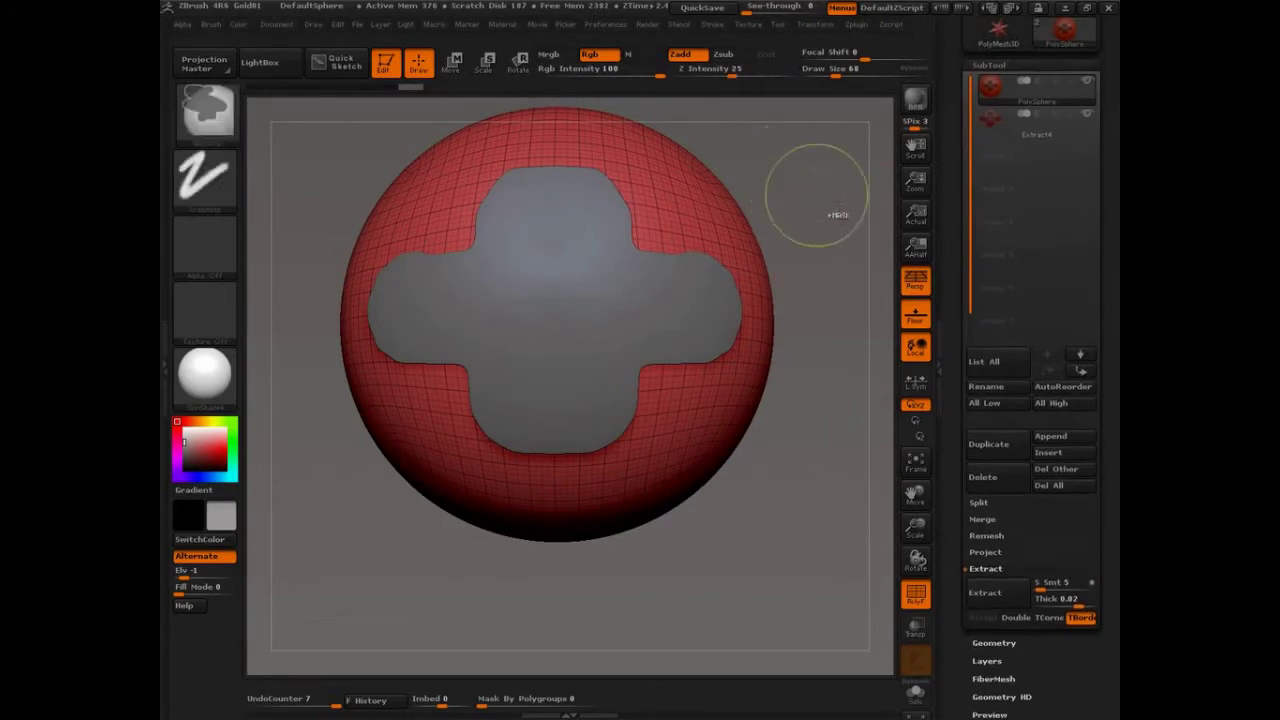
Step: Clear the mask on the sphere, then select the extracted plus-shaped subtool and clear its mask too
{"action": "left_click_drag", "start_coordinate": [837, 230], "coordinate": [830, 293], "text": "ctrl"}
{"action": "left_click", "coordinate": [981, 126]}
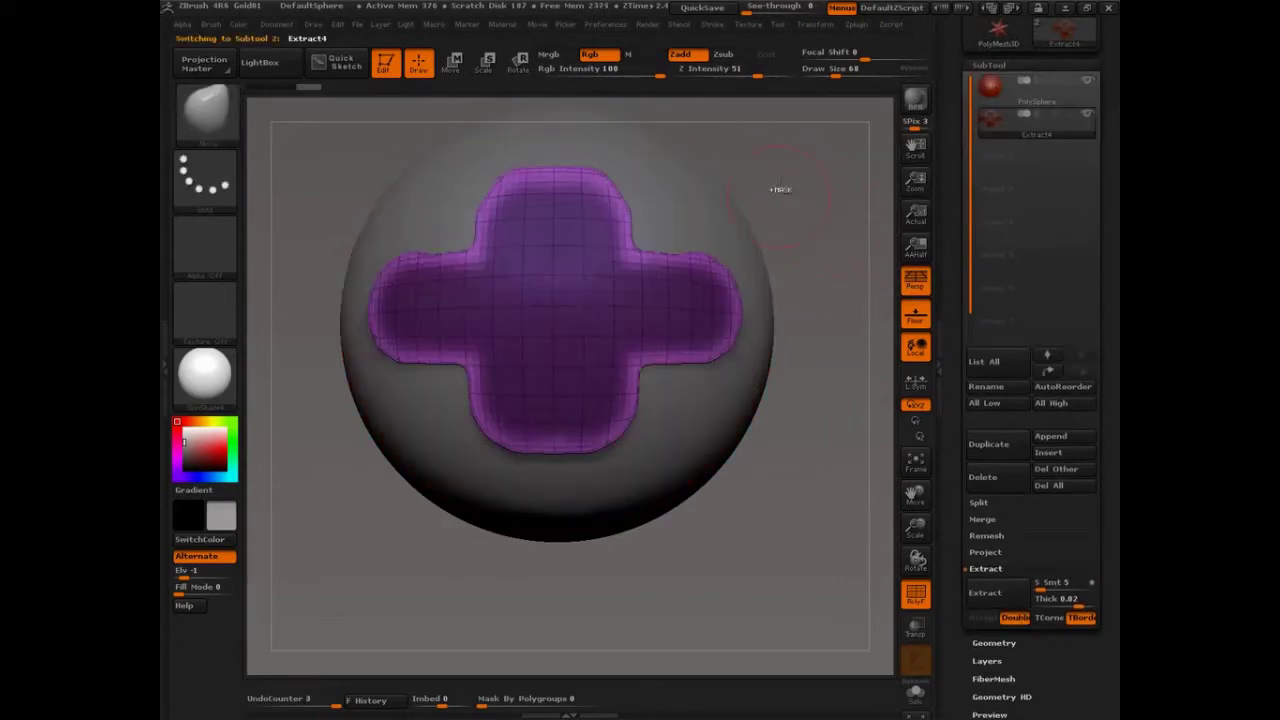
{"action": "left_click_drag", "start_coordinate": [780, 190], "coordinate": [796, 240], "text": "ctrl"}
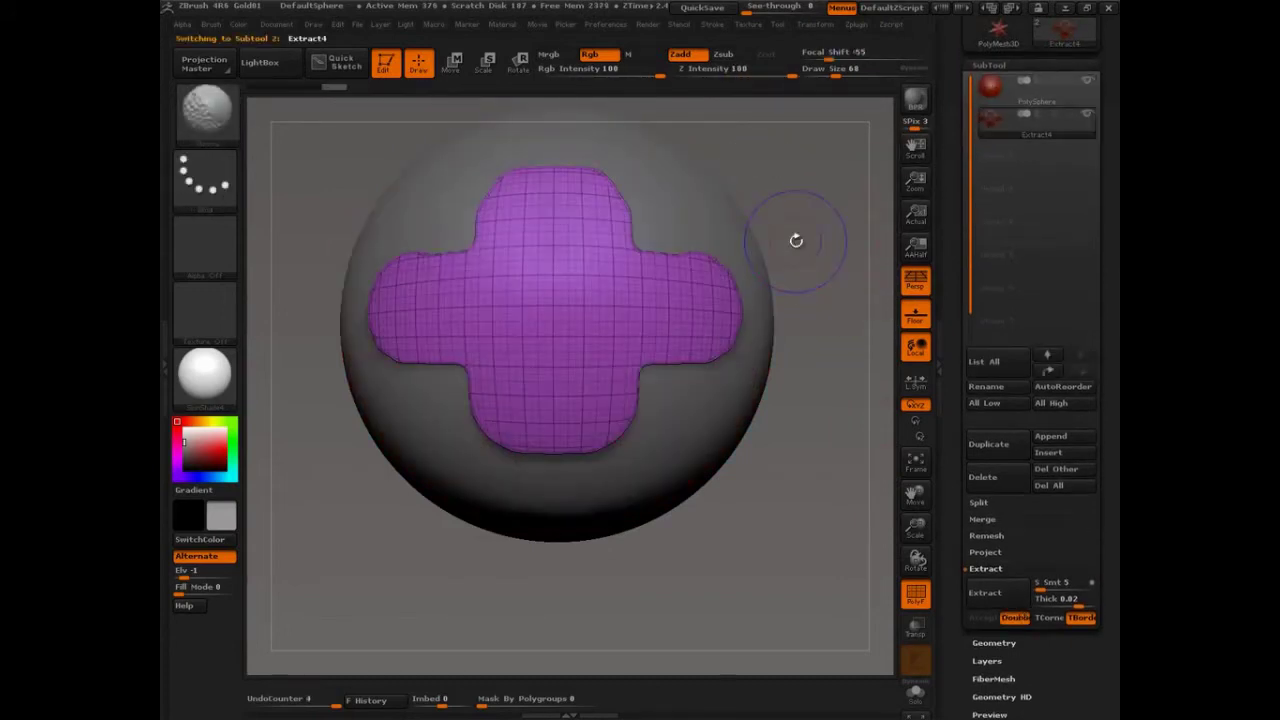
{"action": "key", "text": "shift+f"}
{"action": "key", "text": "shift+f"}
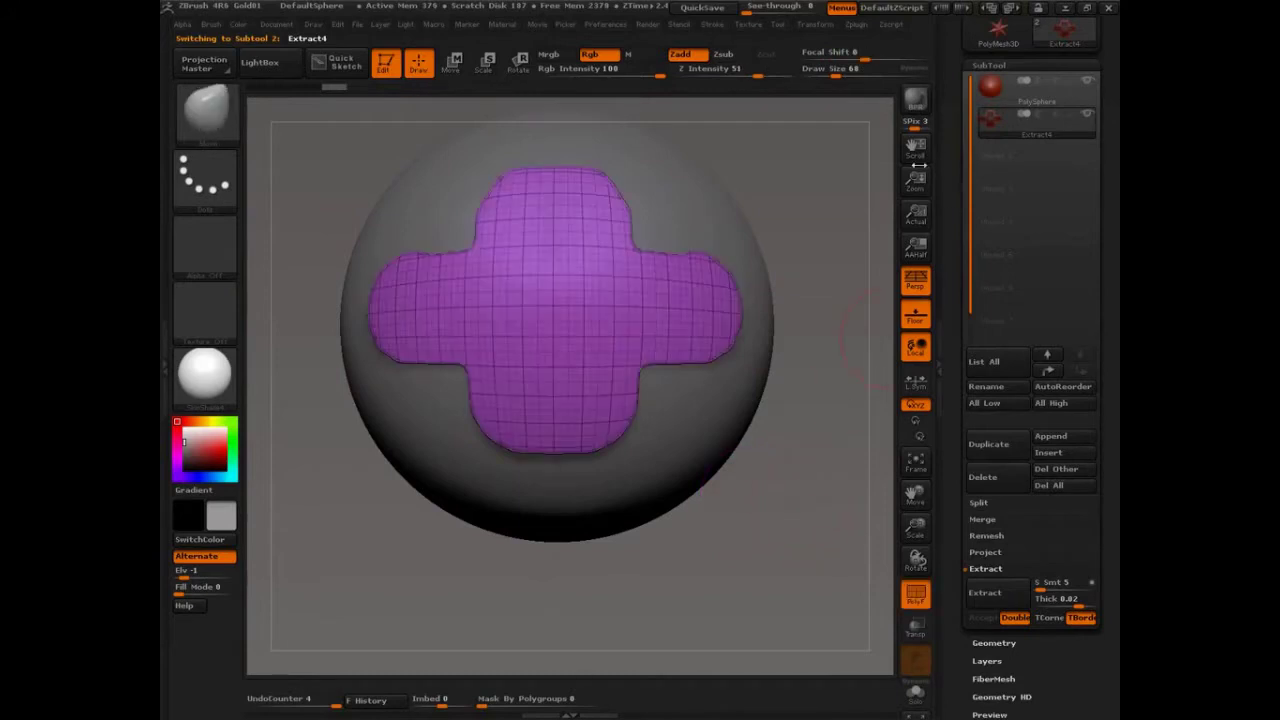
Step: Move the extracted plus-shaped piece sideways off the sphere with a Transpose line
{"action": "mouse_move", "coordinate": [828, 458]}
{"action": "left_mouse_down", "text": "alt"}
{"action": "mouse_move", "coordinate": [760, 471]}
{"action": "mouse_move", "coordinate": [740, 420]}
{"action": "left_mouse_up", "text": "alt"}
{"action": "left_click", "coordinate": [451, 66]}
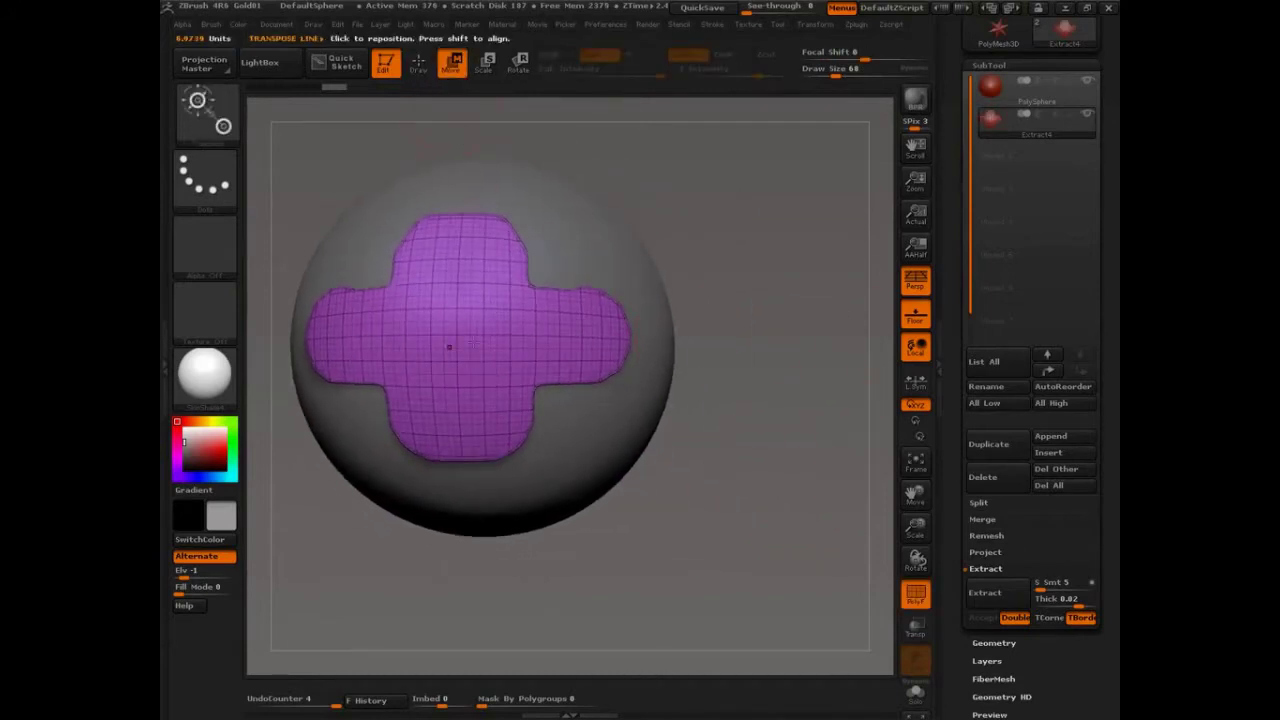
{"action": "left_click_drag", "start_coordinate": [449, 343], "coordinate": [823, 194]}
{"action": "mouse_move", "coordinate": [620, 277]}
{"action": "left_mouse_down"}
{"action": "mouse_move", "coordinate": [895, 285]}
{"action": "mouse_move", "coordinate": [883, 285]}
{"action": "left_mouse_up"}
{"action": "key", "text": "ctrl+shift"}
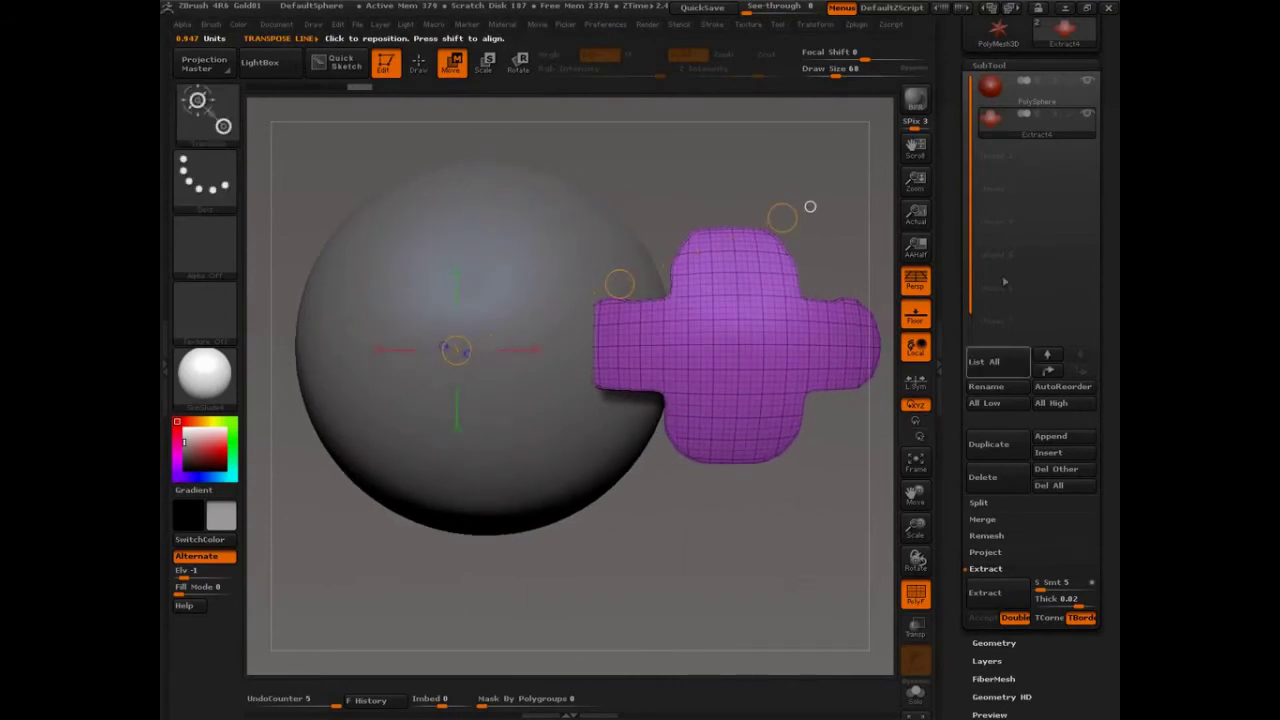
Step: Assign the PolySphere subtool a new polygroup and return to Draw mode
{"action": "left_click", "coordinate": [988, 87]}
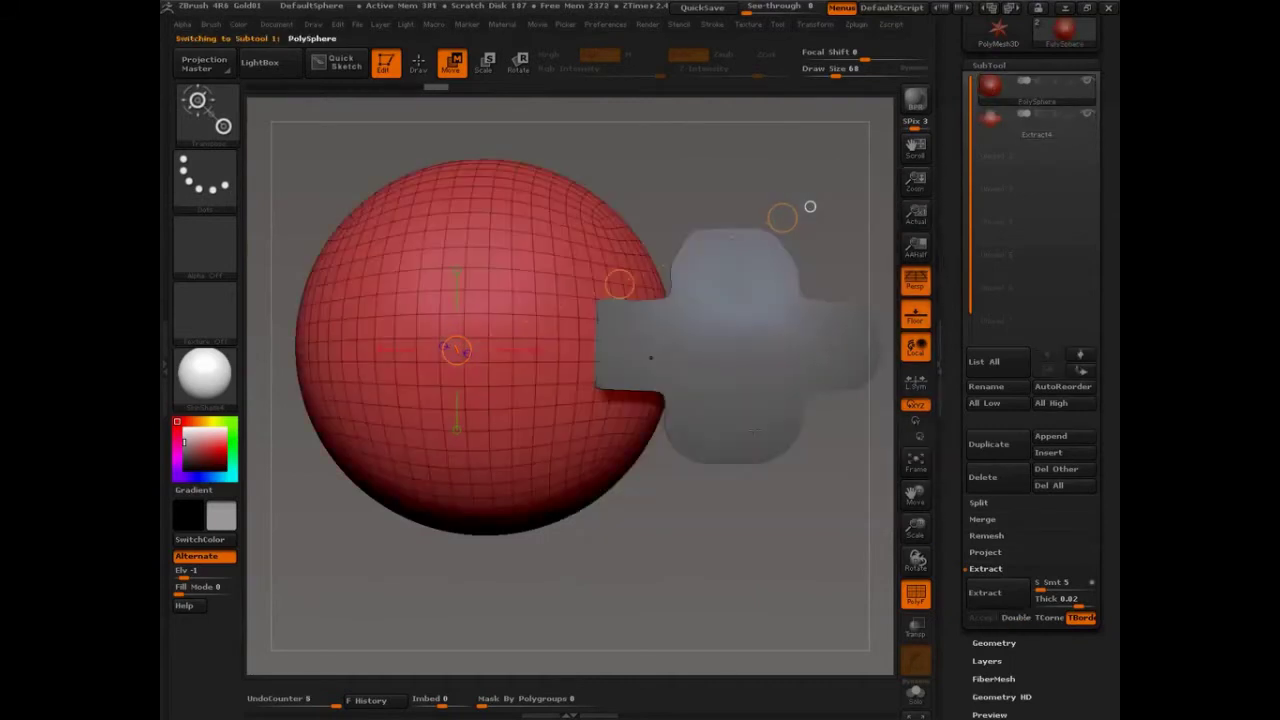
{"action": "mouse_move", "coordinate": [714, 512]}
{"action": "left_mouse_down"}
{"action": "mouse_move", "coordinate": [655, 545]}
{"action": "mouse_move", "coordinate": [728, 540]}
{"action": "mouse_move", "coordinate": [755, 570]}
{"action": "left_mouse_up"}
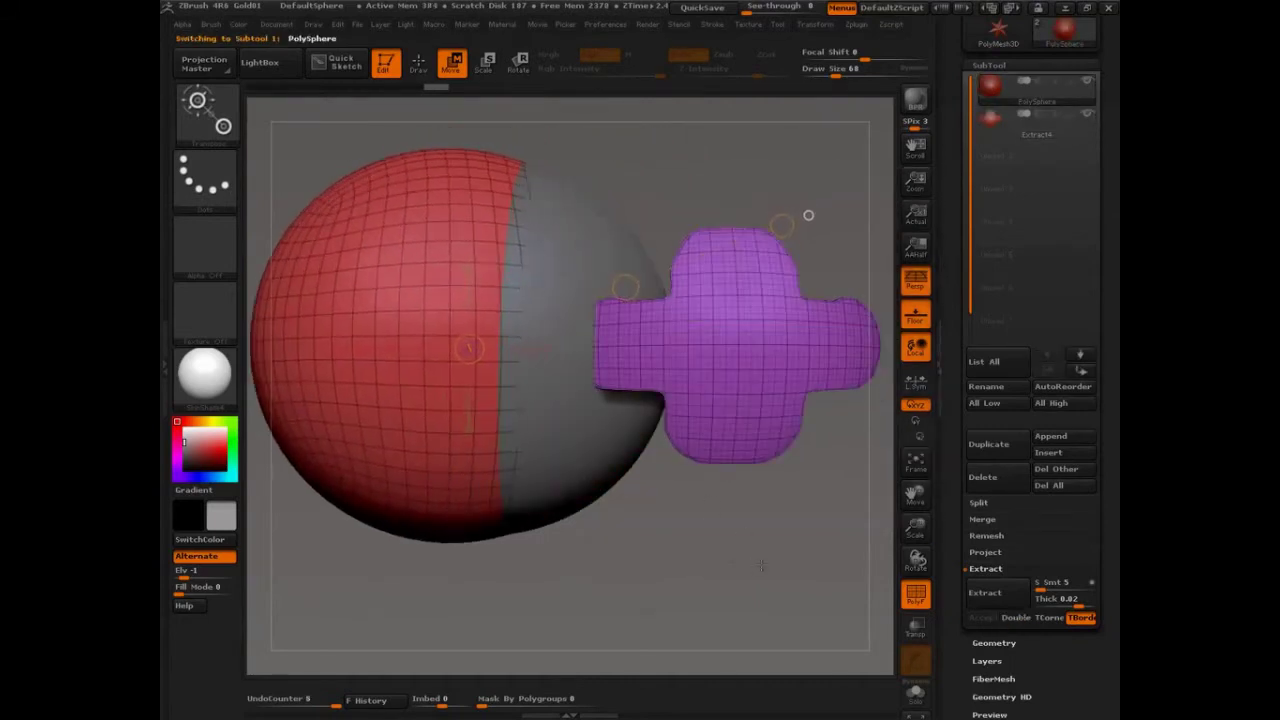
{"action": "key", "text": "ctrl"}
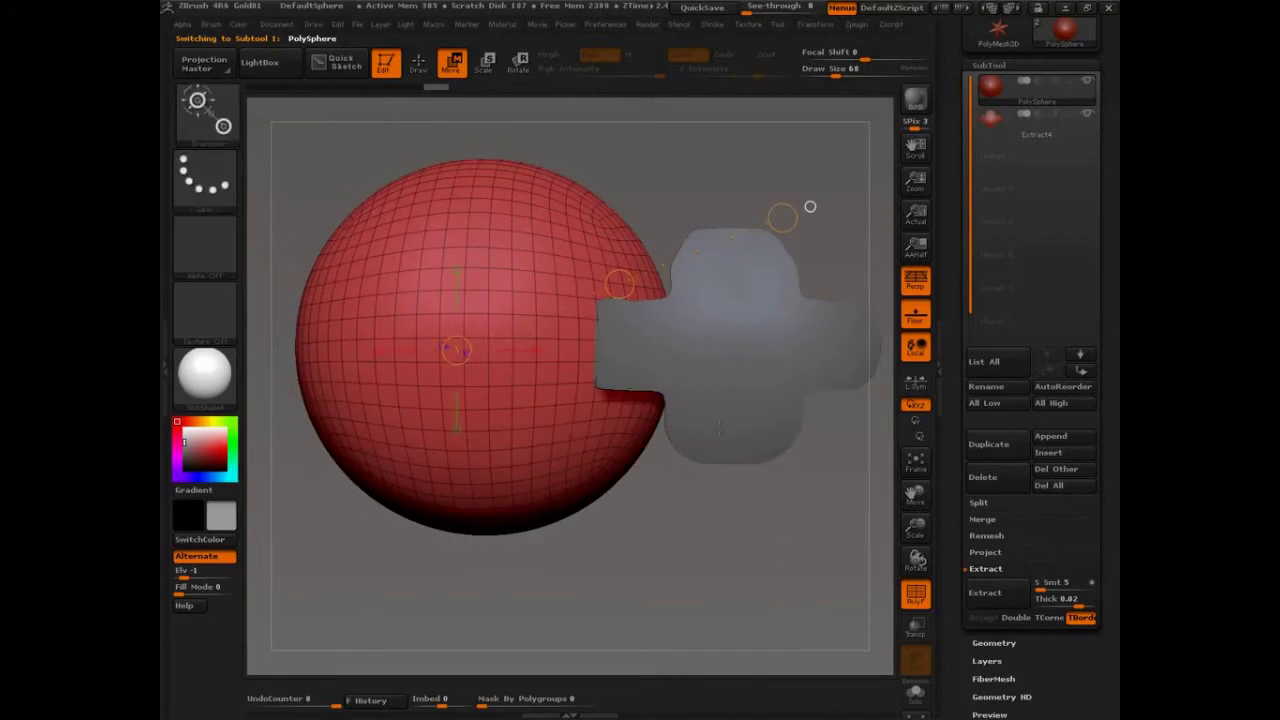
{"action": "key", "text": "ctrl+shift"}
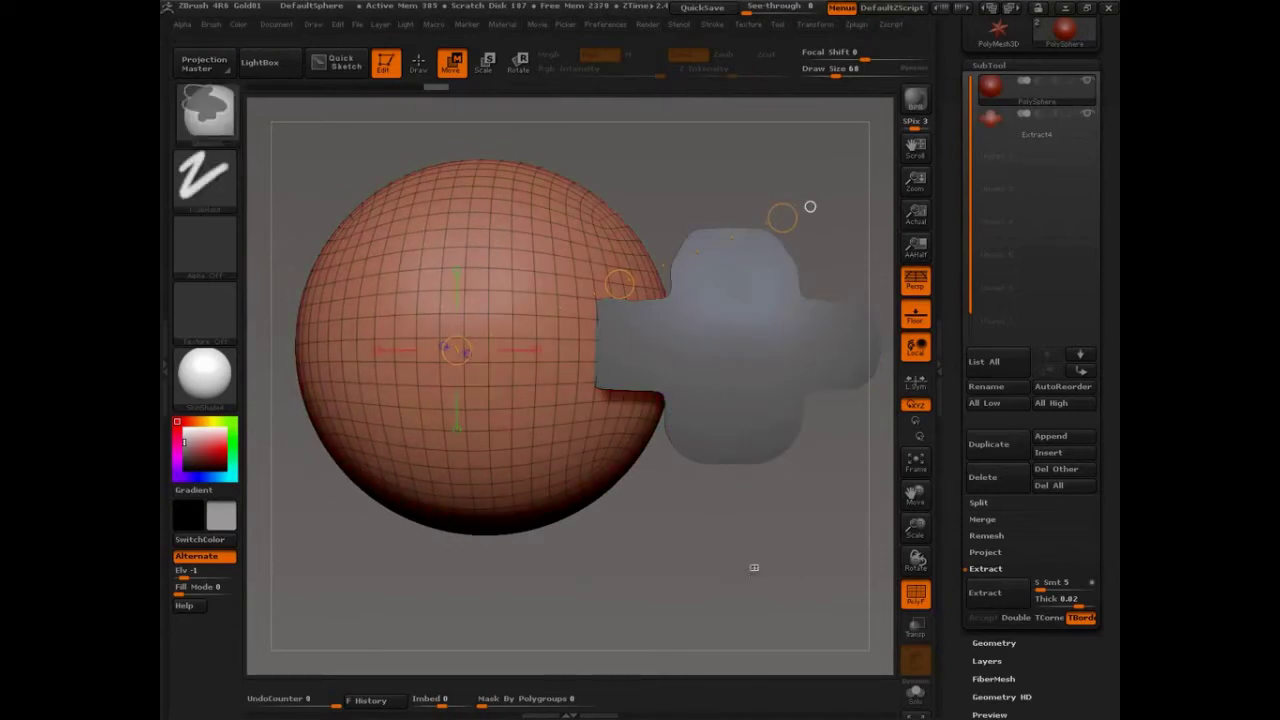
{"action": "key", "text": "ctrl+shift"}
{"action": "left_click", "coordinate": [418, 70]}
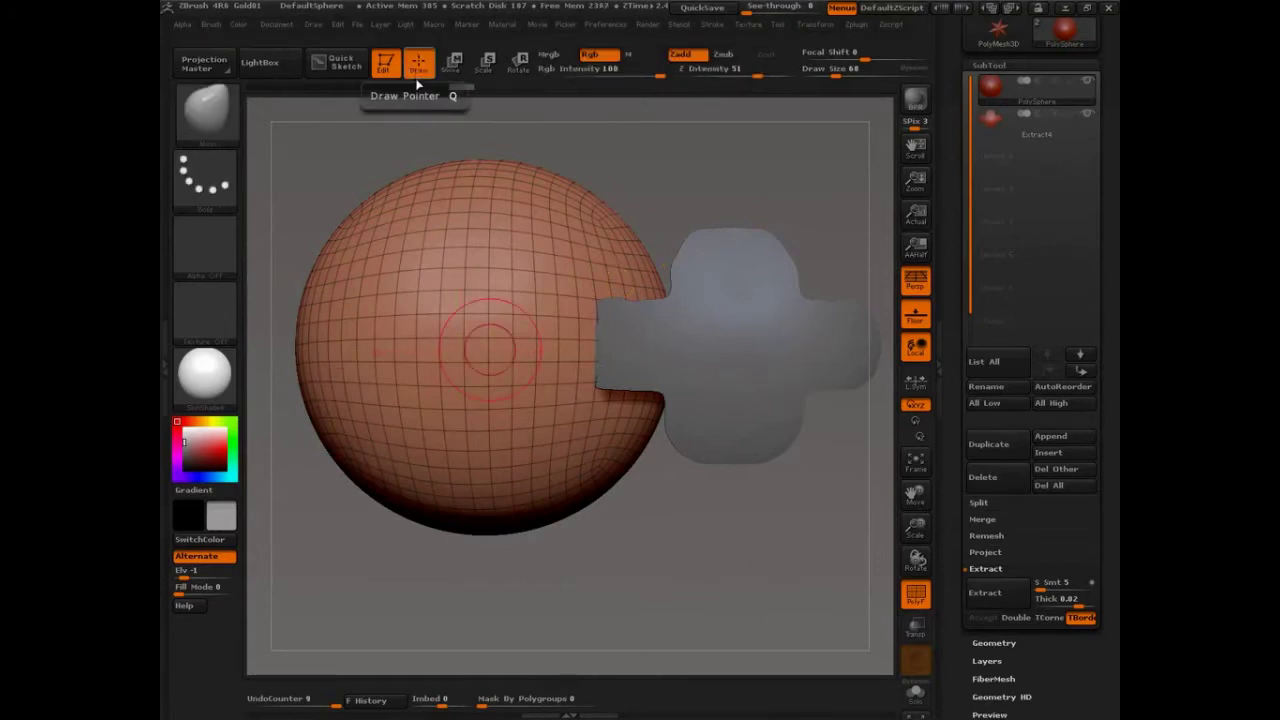
Step: Subdivide the sphere once and check its wireframe by toggling the polyframe display
{"action": "left_click", "coordinate": [820, 243], "text": "ctrl"}
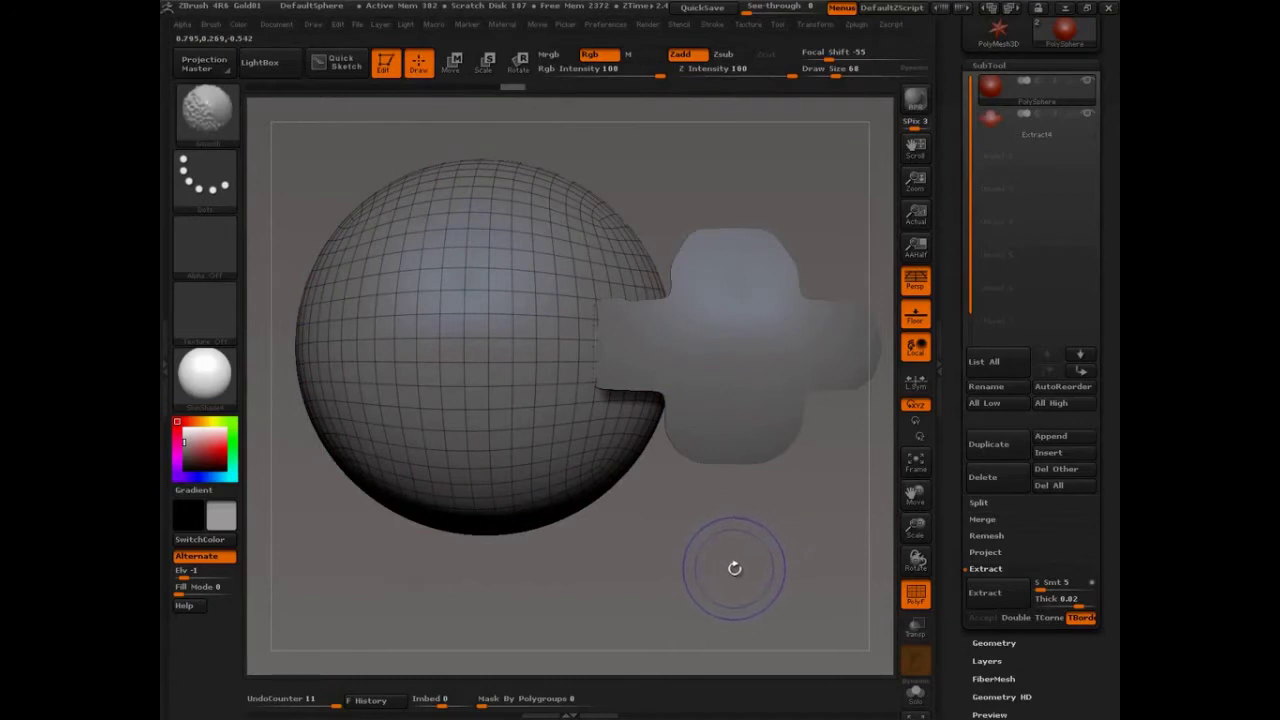
{"action": "left_click", "coordinate": [822, 420], "text": "ctrl"}
{"action": "mouse_move", "coordinate": [746, 539]}
{"action": "left_mouse_down"}
{"action": "mouse_move", "coordinate": [752, 549]}
{"action": "mouse_move", "coordinate": [799, 485]}
{"action": "mouse_move", "coordinate": [790, 431]}
{"action": "left_mouse_up"}
{"action": "key", "text": "ctrl+d"}
{"action": "key", "text": "shift+f"}
{"action": "key", "text": "shift+f"}
{"action": "key", "text": "ctrl+shift"}
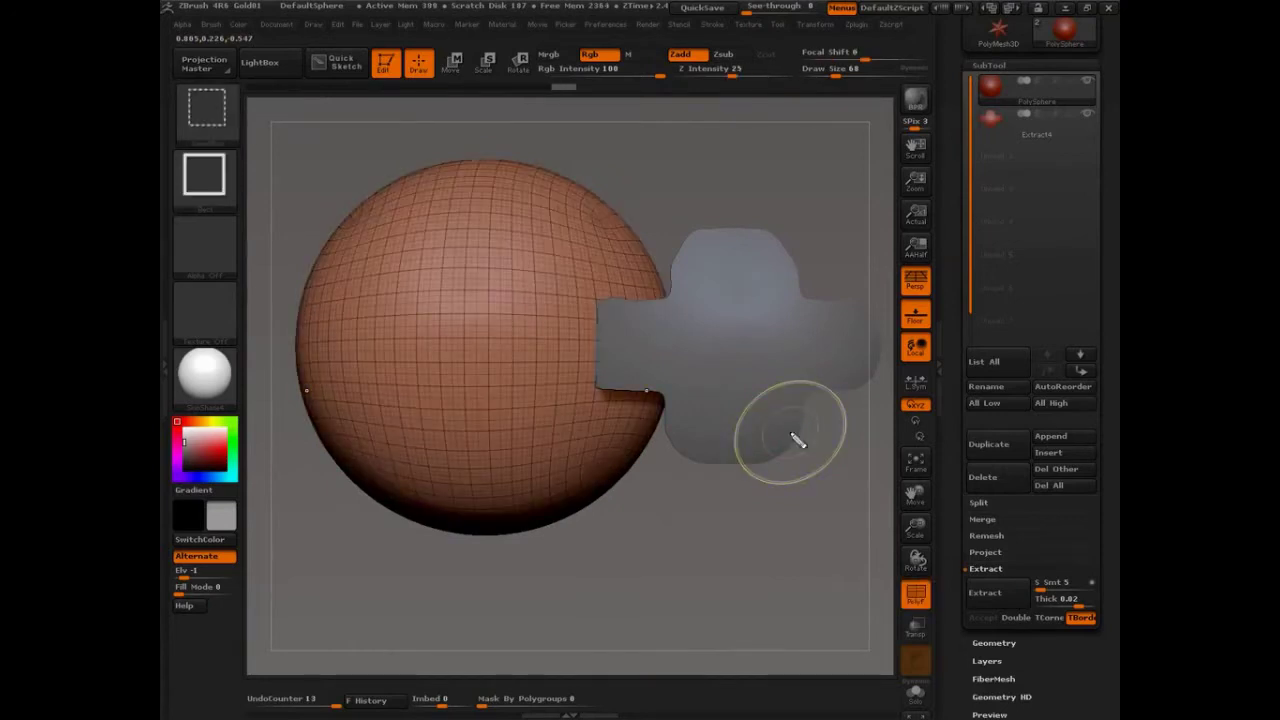
{"action": "mouse_move", "coordinate": [463, 307]}
{"action": "left_mouse_down", "text": "ctrl+shift"}
{"action": "mouse_move", "coordinate": [457, 262]}
{"action": "mouse_move", "coordinate": [517, 343]}
{"action": "mouse_move", "coordinate": [461, 300]}
{"action": "mouse_move", "coordinate": [502, 272]}
{"action": "mouse_move", "coordinate": [704, 250]}
{"action": "mouse_move", "coordinate": [705, 262]}
{"action": "mouse_move", "coordinate": [775, 268]}
{"action": "left_mouse_up", "text": "ctrl+shift"}
{"action": "mouse_move", "coordinate": [785, 377]}
{"action": "left_mouse_down", "text": "ctrl+shift"}
{"action": "mouse_move", "coordinate": [778, 292]}
{"action": "mouse_move", "coordinate": [725, 357]}
{"action": "mouse_move", "coordinate": [806, 543]}
{"action": "mouse_move", "coordinate": [757, 558]}
{"action": "left_mouse_up", "text": "ctrl+shift"}
{"action": "key", "text": "Escape"}
Step: Select the extracted plus-shaped subtool and examine the polygon flow along its outline and inner corner up close
{"action": "left_click", "coordinate": [991, 125]}
{"action": "key", "text": "ctrl+shift"}
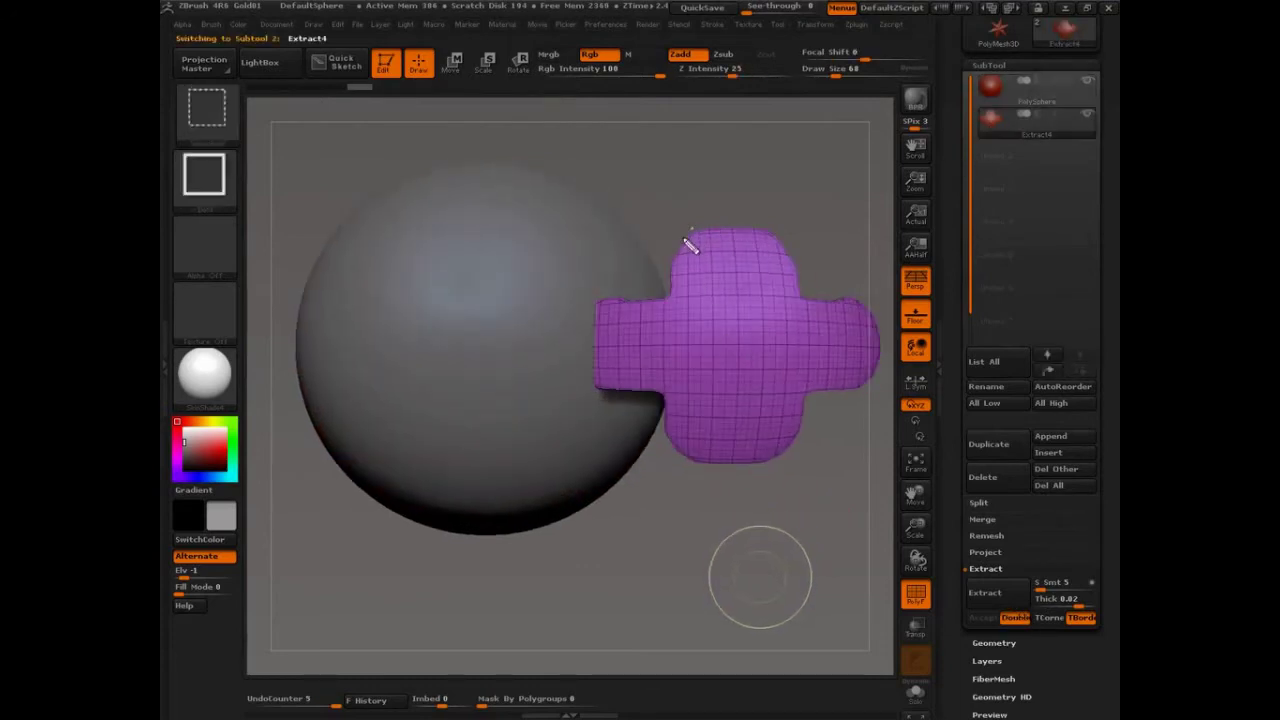
{"action": "mouse_move", "coordinate": [688, 245]}
{"action": "left_mouse_down", "text": "ctrl+shift"}
{"action": "mouse_move", "coordinate": [673, 296]}
{"action": "mouse_move", "coordinate": [608, 300]}
{"action": "mouse_move", "coordinate": [588, 384]}
{"action": "mouse_move", "coordinate": [670, 393]}
{"action": "mouse_move", "coordinate": [684, 458]}
{"action": "mouse_move", "coordinate": [780, 462]}
{"action": "mouse_move", "coordinate": [822, 392]}
{"action": "mouse_move", "coordinate": [878, 338]}
{"action": "mouse_move", "coordinate": [712, 228]}
{"action": "mouse_move", "coordinate": [650, 253]}
{"action": "left_mouse_up", "text": "ctrl+shift"}
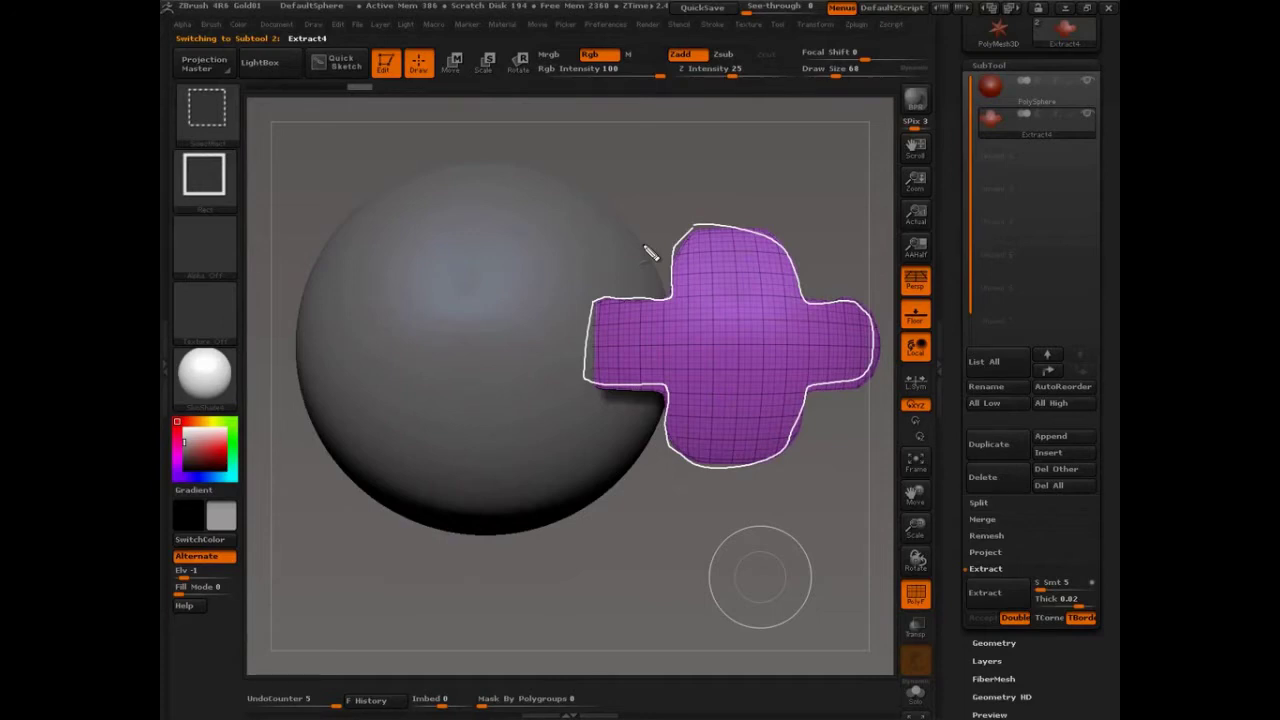
{"action": "mouse_move", "coordinate": [640, 308]}
{"action": "left_mouse_down", "text": "ctrl+shift"}
{"action": "mouse_move", "coordinate": [616, 163]}
{"action": "mouse_move", "coordinate": [820, 134]}
{"action": "mouse_move", "coordinate": [820, 264]}
{"action": "mouse_move", "coordinate": [888, 290]}
{"action": "left_mouse_up", "text": "ctrl+shift"}
{"action": "mouse_move", "coordinate": [816, 432]}
{"action": "left_mouse_down", "text": "ctrl+shift"}
{"action": "mouse_move", "coordinate": [772, 547]}
{"action": "mouse_move", "coordinate": [600, 434]}
{"action": "mouse_move", "coordinate": [436, 281]}
{"action": "left_mouse_up", "text": "ctrl+shift"}
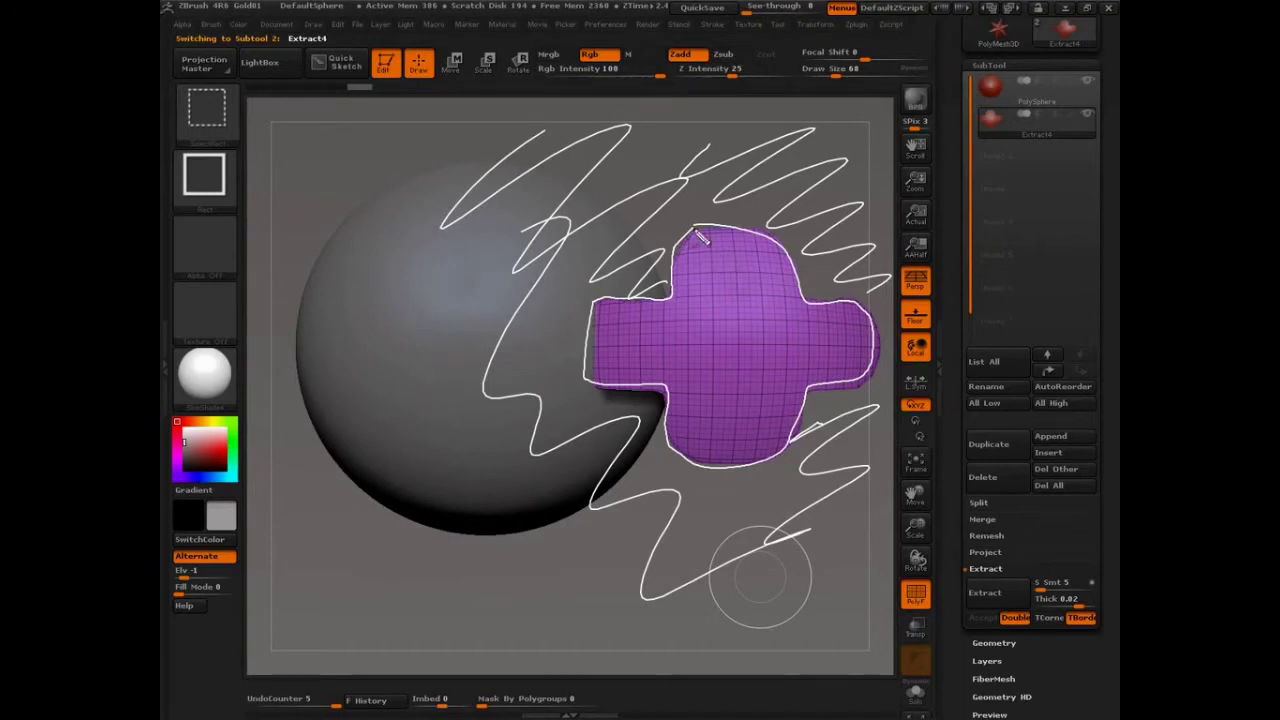
{"action": "mouse_move", "coordinate": [695, 230]}
{"action": "left_mouse_down"}
{"action": "mouse_move", "coordinate": [670, 293]}
{"action": "mouse_move", "coordinate": [595, 300]}
{"action": "mouse_move", "coordinate": [778, 238]}
{"action": "mouse_move", "coordinate": [785, 322]}
{"action": "left_mouse_up"}
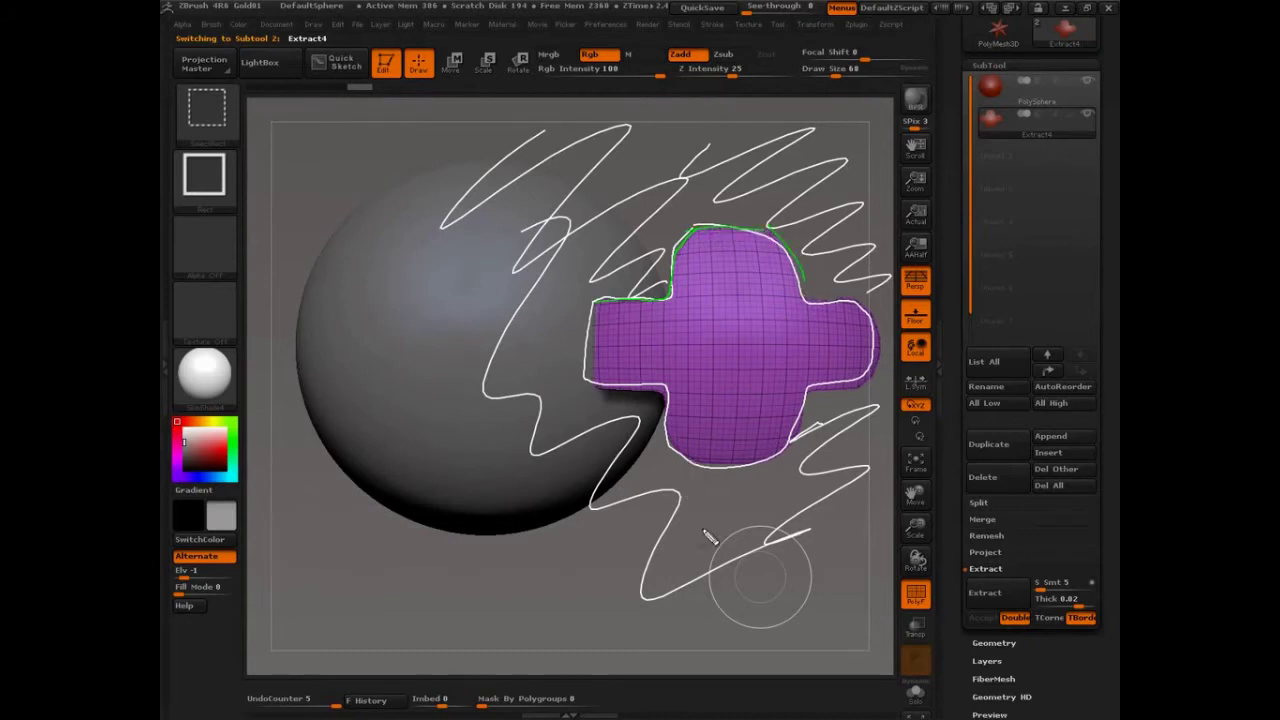
{"action": "key", "text": "Escape"}
{"action": "mouse_move", "coordinate": [704, 531]}
{"action": "left_mouse_down"}
{"action": "mouse_move", "coordinate": [689, 531]}
{"action": "mouse_move", "coordinate": [758, 582]}
{"action": "left_mouse_up"}
{"action": "mouse_move", "coordinate": [739, 146]}
{"action": "left_mouse_down", "text": "alt"}
{"action": "mouse_move", "coordinate": [469, 251]}
{"action": "mouse_move", "coordinate": [420, 304]}
{"action": "mouse_move", "coordinate": [489, 183]}
{"action": "mouse_move", "coordinate": [697, 150]}
{"action": "left_mouse_up", "text": "alt"}
{"action": "key", "text": "ctrl+shift+3"}
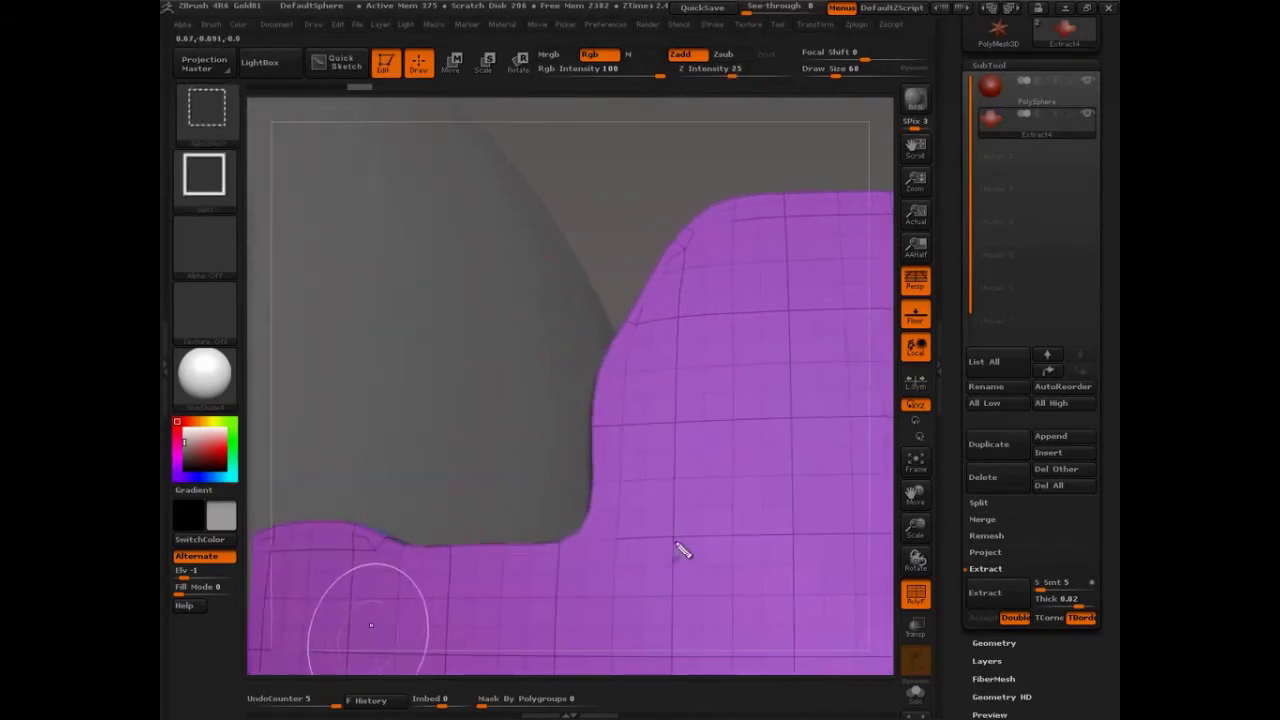
{"action": "mouse_move", "coordinate": [680, 550]}
{"action": "left_mouse_down", "text": "ctrl+shift"}
{"action": "mouse_move", "coordinate": [686, 374]}
{"action": "mouse_move", "coordinate": [629, 360]}
{"action": "left_mouse_up", "text": "ctrl+shift"}
{"action": "left_click_drag", "start_coordinate": [613, 585], "coordinate": [630, 254], "text": "ctrl+shift"}
{"action": "left_click_drag", "start_coordinate": [558, 625], "coordinate": [572, 196], "text": "ctrl+shift"}
{"action": "left_click_drag", "start_coordinate": [850, 531], "coordinate": [500, 548], "text": "ctrl+shift"}
{"action": "left_click_drag", "start_coordinate": [878, 412], "coordinate": [510, 433], "text": "ctrl+shift"}
{"action": "left_click_drag", "start_coordinate": [860, 308], "coordinate": [446, 333], "text": "ctrl+shift"}
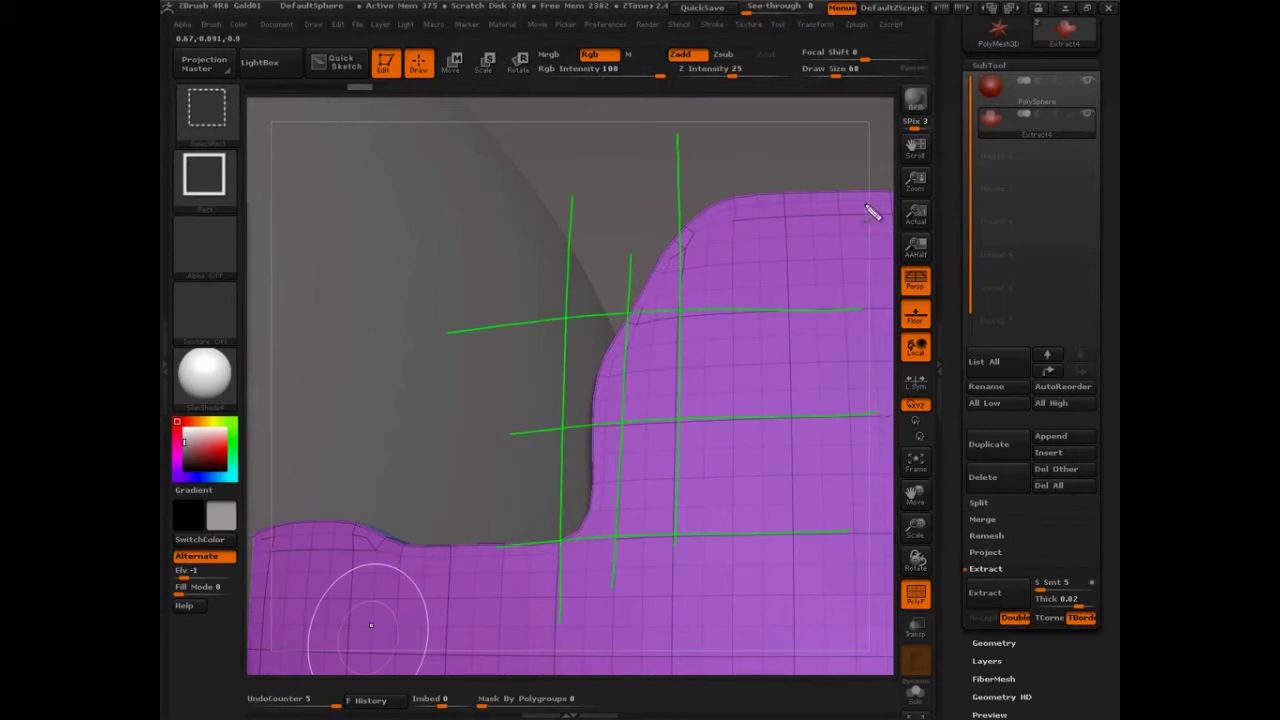
{"action": "left_click_drag", "start_coordinate": [871, 211], "coordinate": [438, 245], "text": "ctrl+shift"}
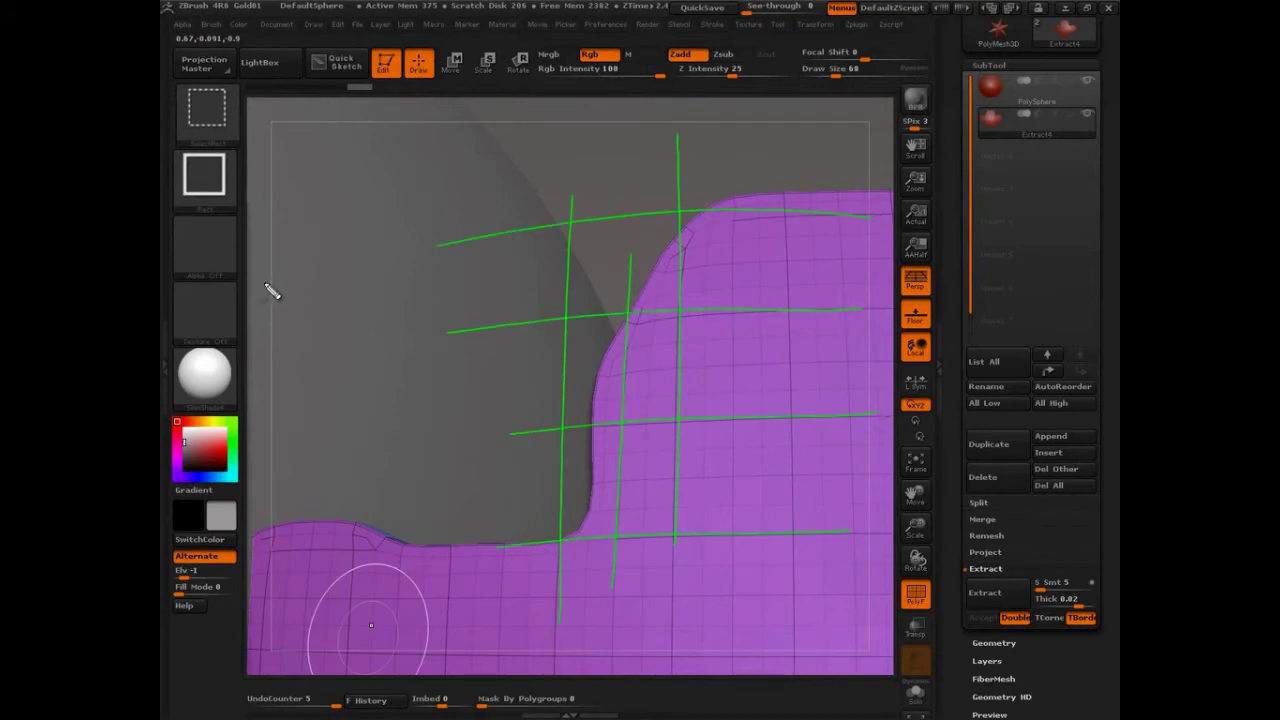
{"action": "mouse_move", "coordinate": [583, 534]}
{"action": "left_mouse_down"}
{"action": "mouse_move", "coordinate": [617, 360]}
{"action": "mouse_move", "coordinate": [613, 372]}
{"action": "mouse_move", "coordinate": [685, 255]}
{"action": "mouse_move", "coordinate": [740, 209]}
{"action": "mouse_move", "coordinate": [694, 240]}
{"action": "mouse_move", "coordinate": [640, 317]}
{"action": "mouse_move", "coordinate": [591, 531]}
{"action": "mouse_move", "coordinate": [612, 468]}
{"action": "left_mouse_up"}
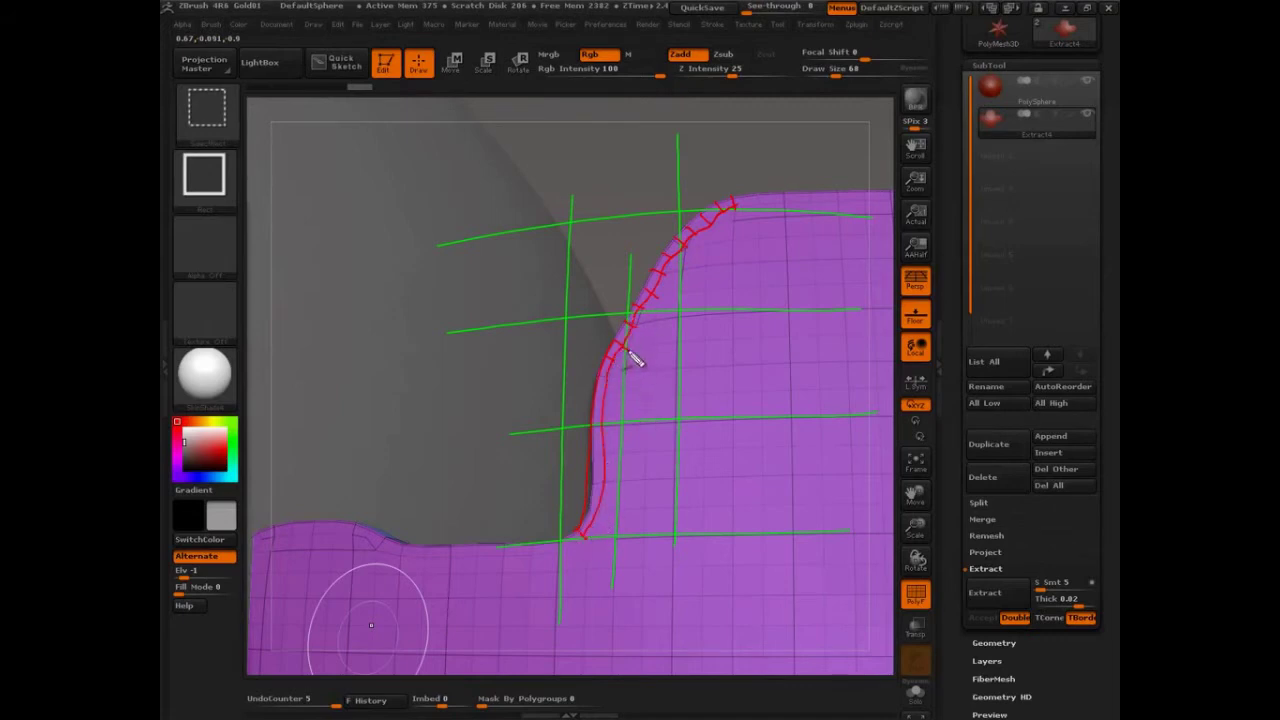
{"action": "mouse_move", "coordinate": [626, 351]}
{"action": "left_mouse_down"}
{"action": "mouse_move", "coordinate": [626, 380]}
{"action": "mouse_move", "coordinate": [651, 347]}
{"action": "left_mouse_up"}
{"action": "mouse_move", "coordinate": [632, 326]}
{"action": "left_mouse_down"}
{"action": "mouse_move", "coordinate": [691, 290]}
{"action": "mouse_move", "coordinate": [674, 277]}
{"action": "mouse_move", "coordinate": [714, 230]}
{"action": "left_mouse_up"}
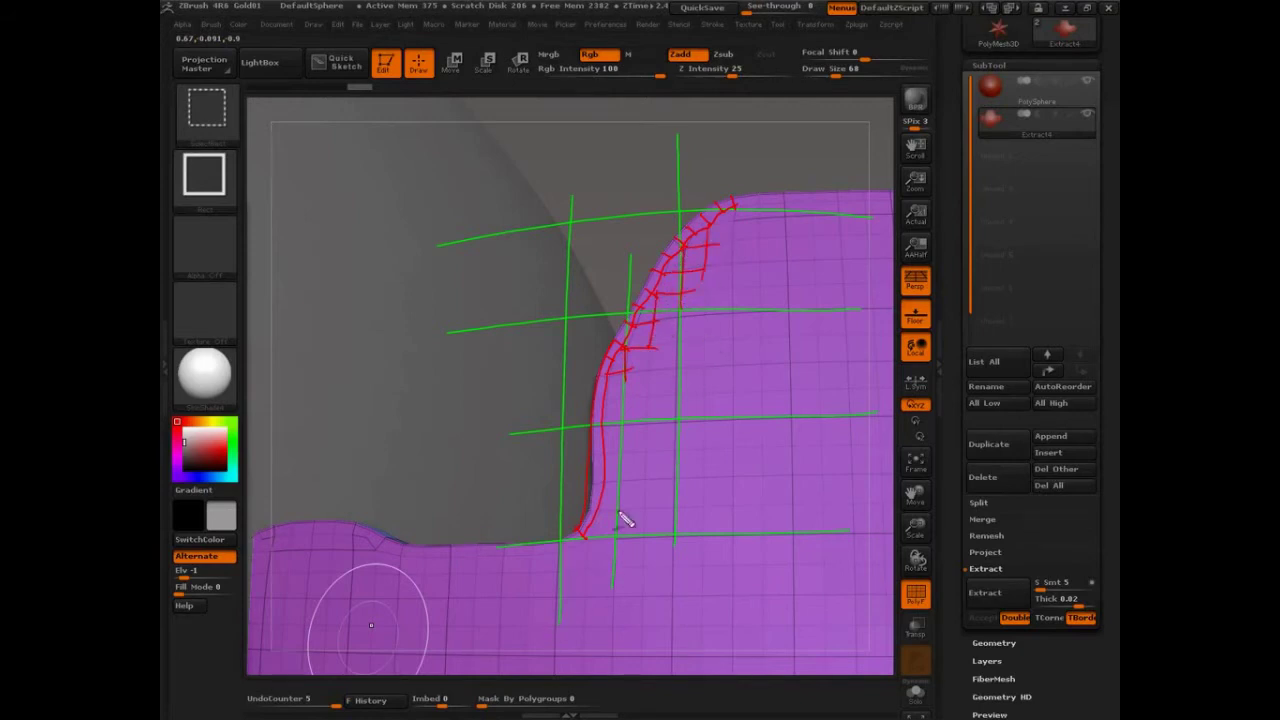
Step: Finish examining the polygons along the plus-shaped piece's edge and delete that extracted subtool
{"action": "mouse_move", "coordinate": [623, 373]}
{"action": "left_mouse_down"}
{"action": "mouse_move", "coordinate": [667, 316]}
{"action": "mouse_move", "coordinate": [648, 322]}
{"action": "mouse_move", "coordinate": [693, 293]}
{"action": "mouse_move", "coordinate": [680, 282]}
{"action": "mouse_move", "coordinate": [712, 236]}
{"action": "left_mouse_up"}
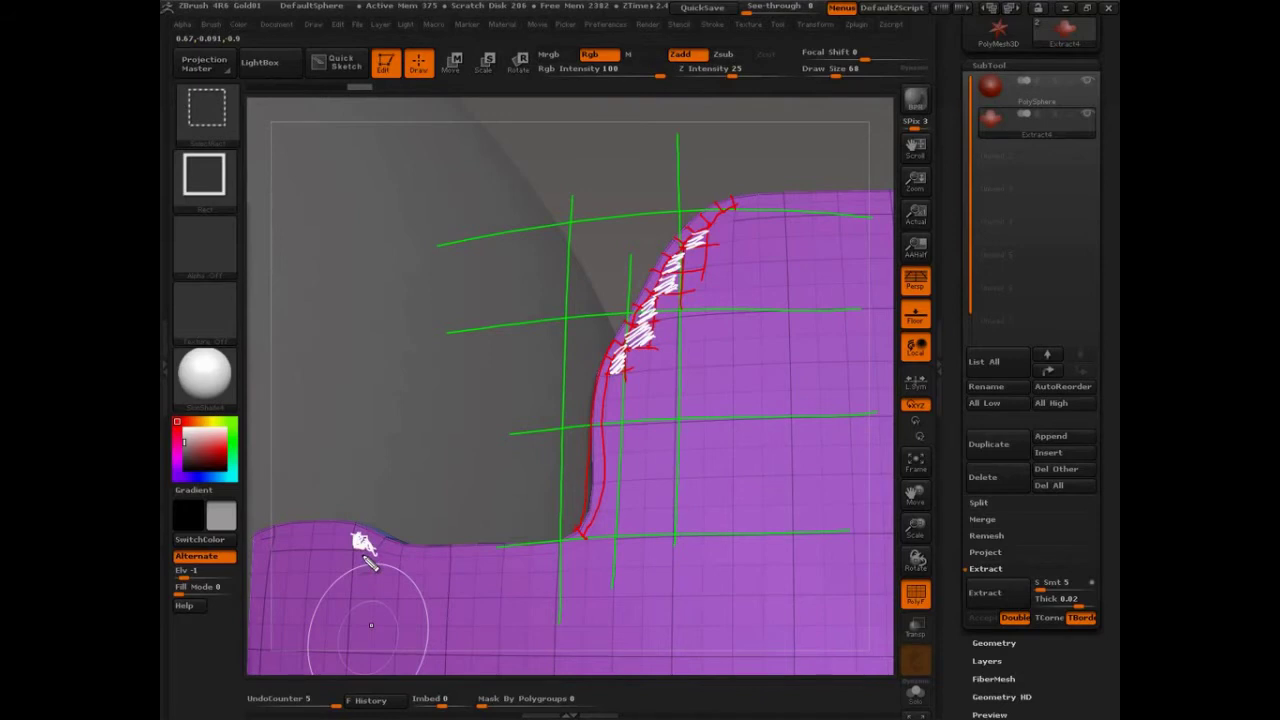
{"action": "key", "text": "Escape"}
{"action": "left_click_drag", "start_coordinate": [628, 220], "coordinate": [583, 209], "text": "alt"}
{"action": "left_click_drag", "start_coordinate": [594, 405], "coordinate": [733, 344], "text": "alt"}
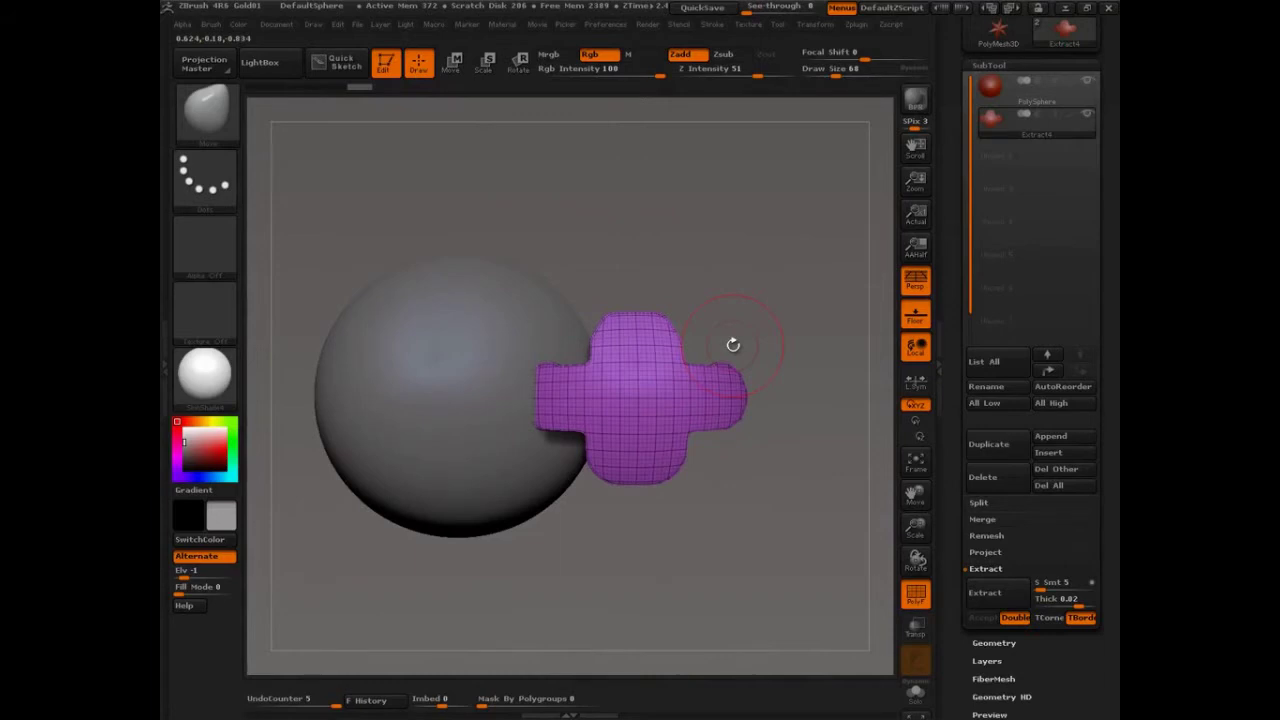
{"action": "left_click", "coordinate": [985, 569]}
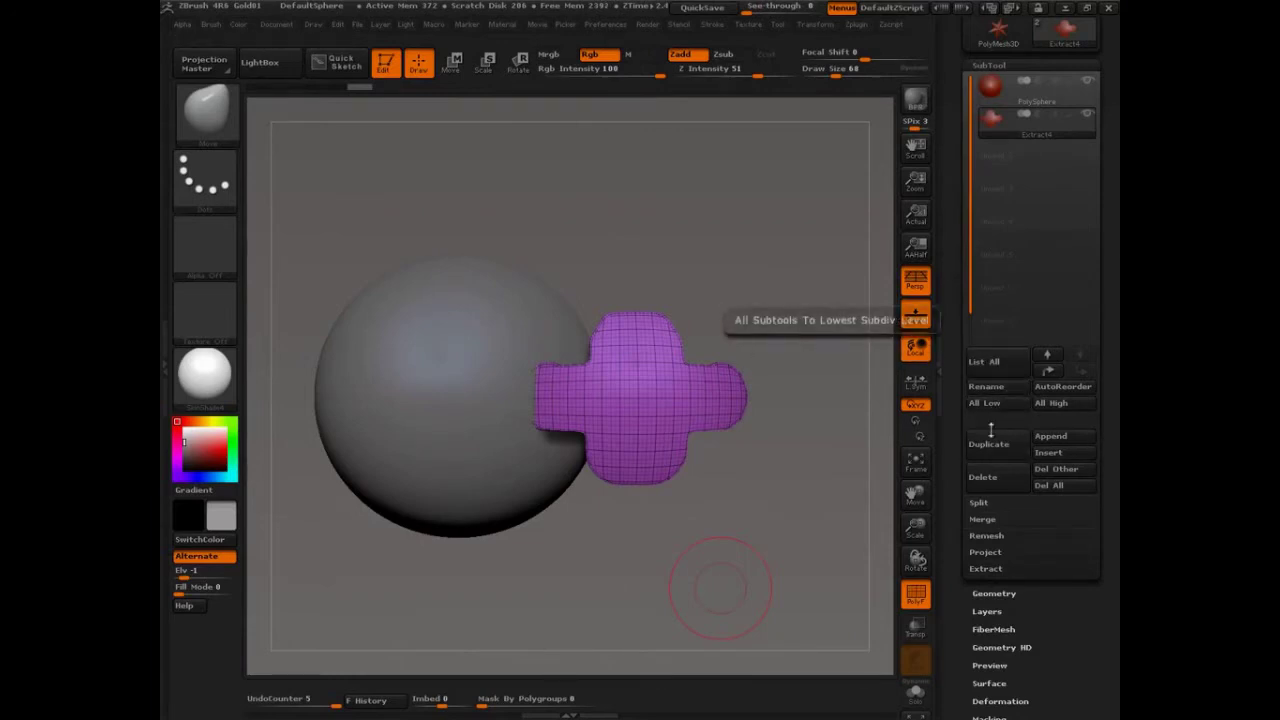
{"action": "left_click", "coordinate": [998, 474]}
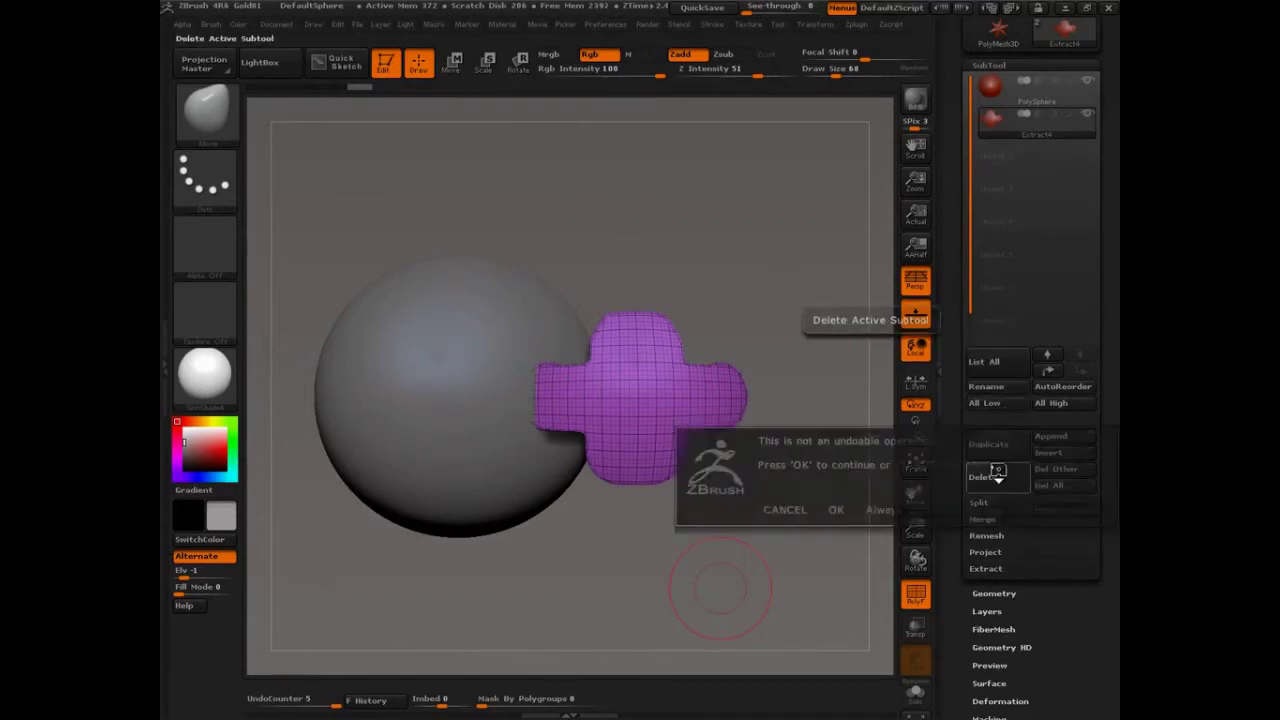
{"action": "left_click", "coordinate": [833, 510]}
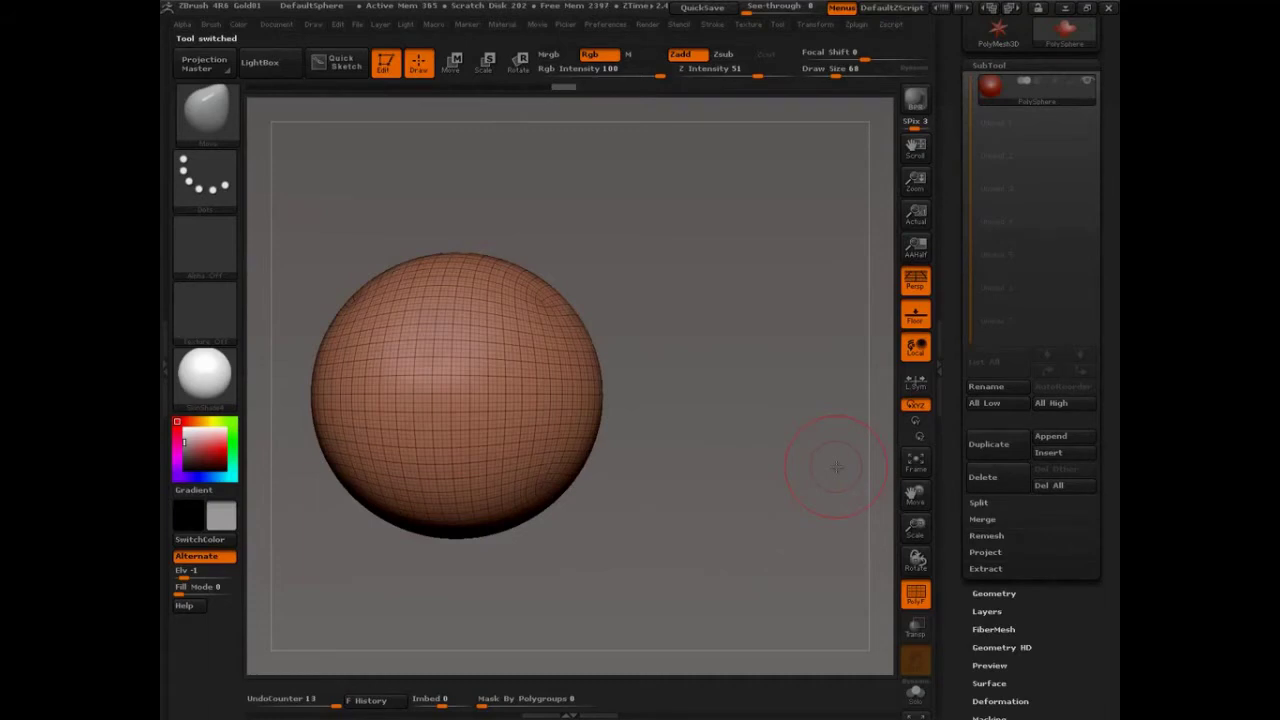
{"action": "left_click", "coordinate": [259, 62]}
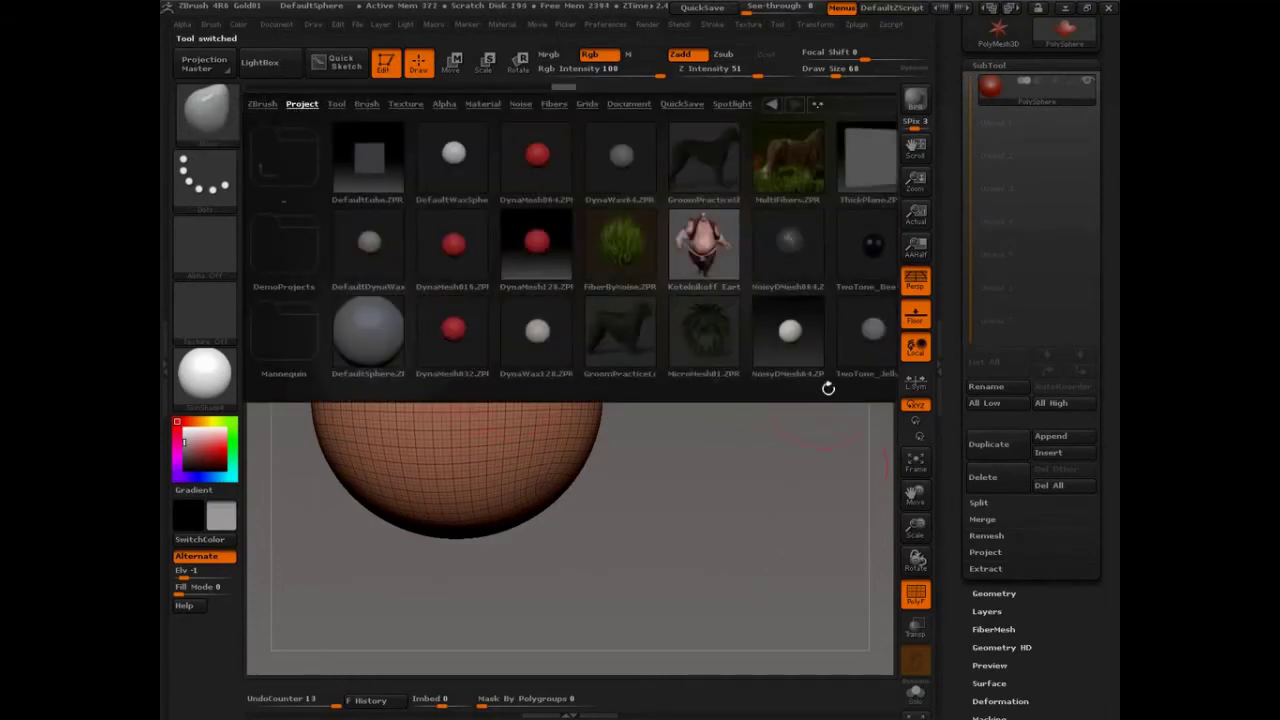
{"action": "left_click", "coordinate": [280, 68]}
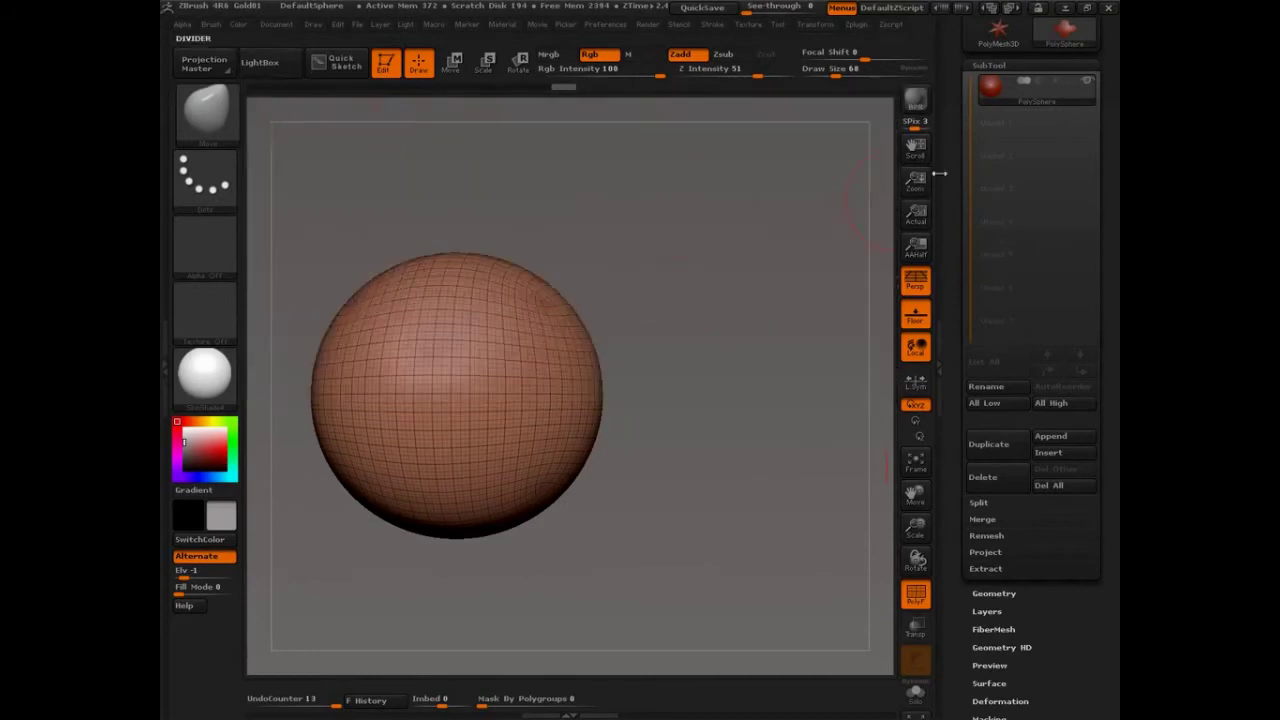
{"action": "left_click", "coordinate": [938, 177]}
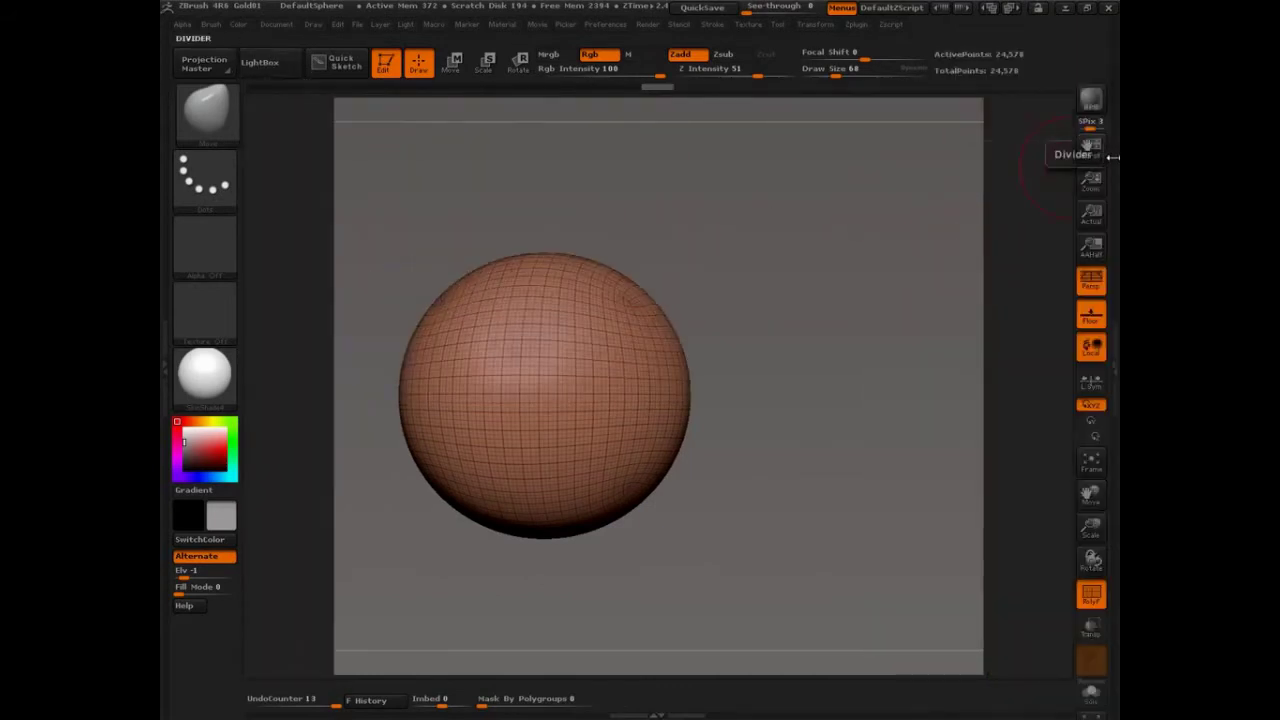
{"action": "left_click", "coordinate": [1115, 158]}
Step: Switch the active tool from the sphere to Plane3D and convert the plane to a PolyMesh3D
{"action": "left_click_drag", "start_coordinate": [959, 78], "coordinate": [961, 210]}
{"action": "left_click", "coordinate": [999, 186]}
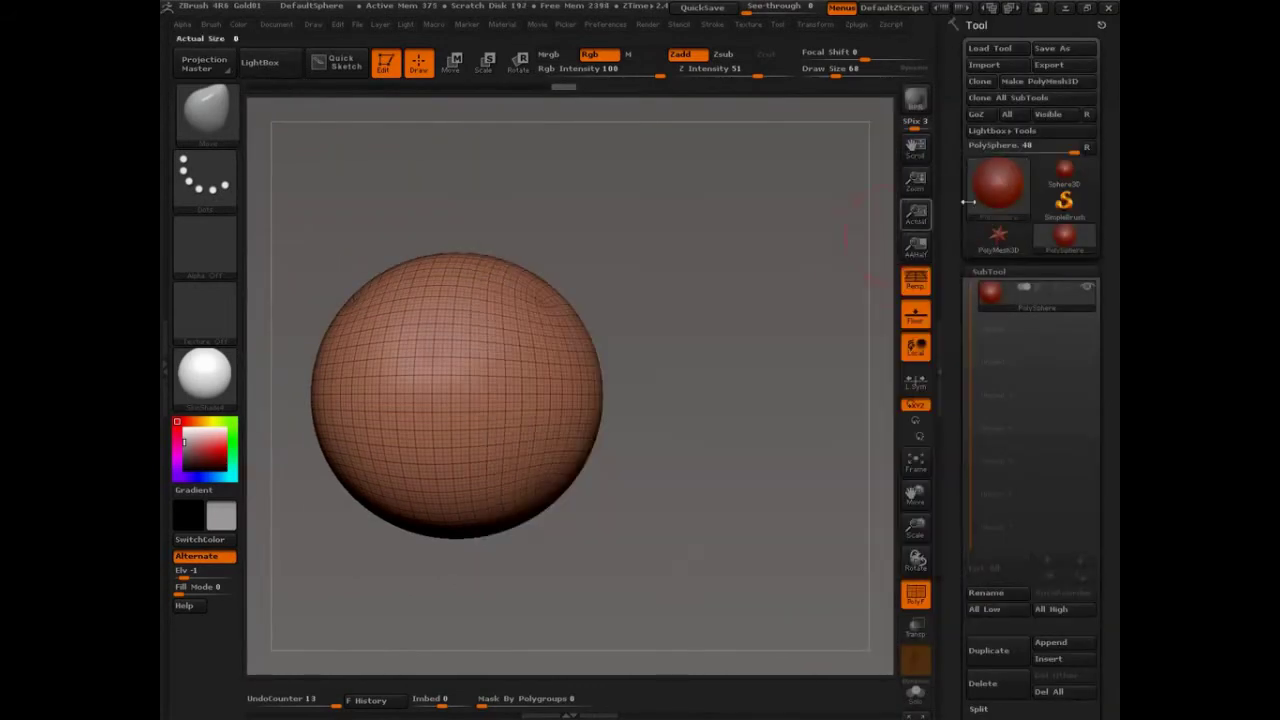
{"action": "left_click", "coordinate": [988, 194]}
{"action": "left_click", "coordinate": [521, 288]}
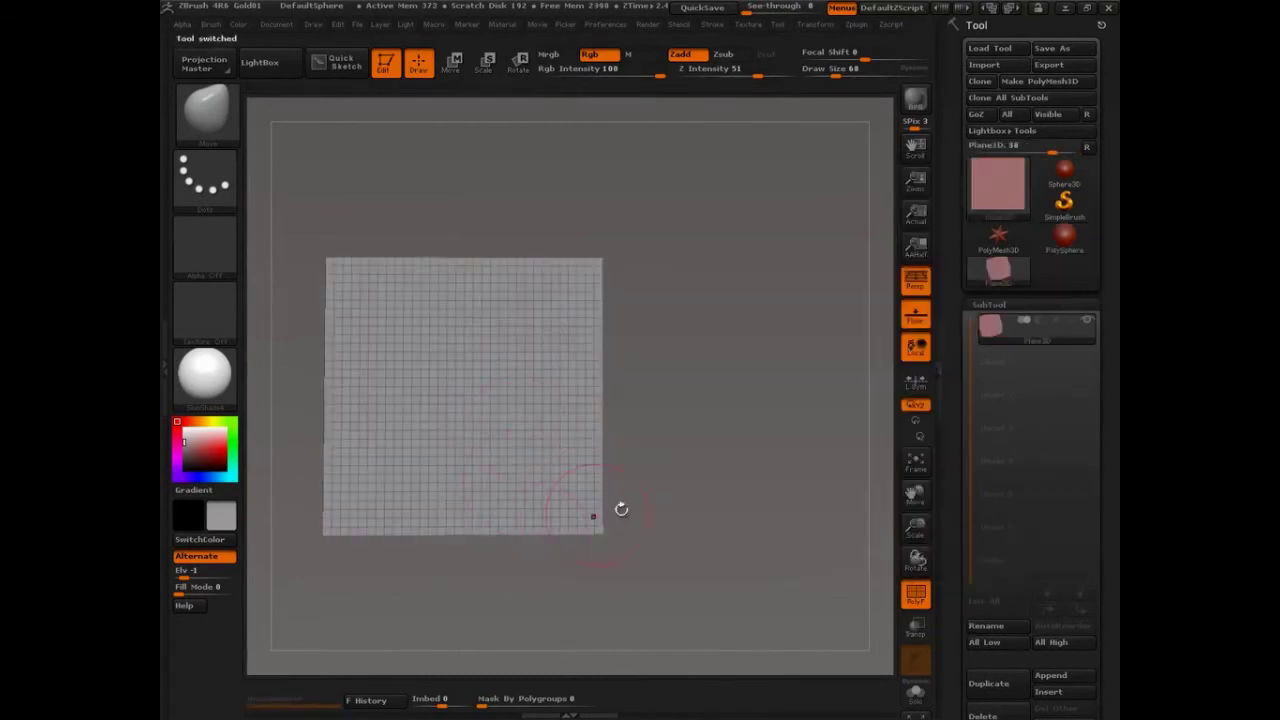
{"action": "left_click", "coordinate": [1040, 82]}
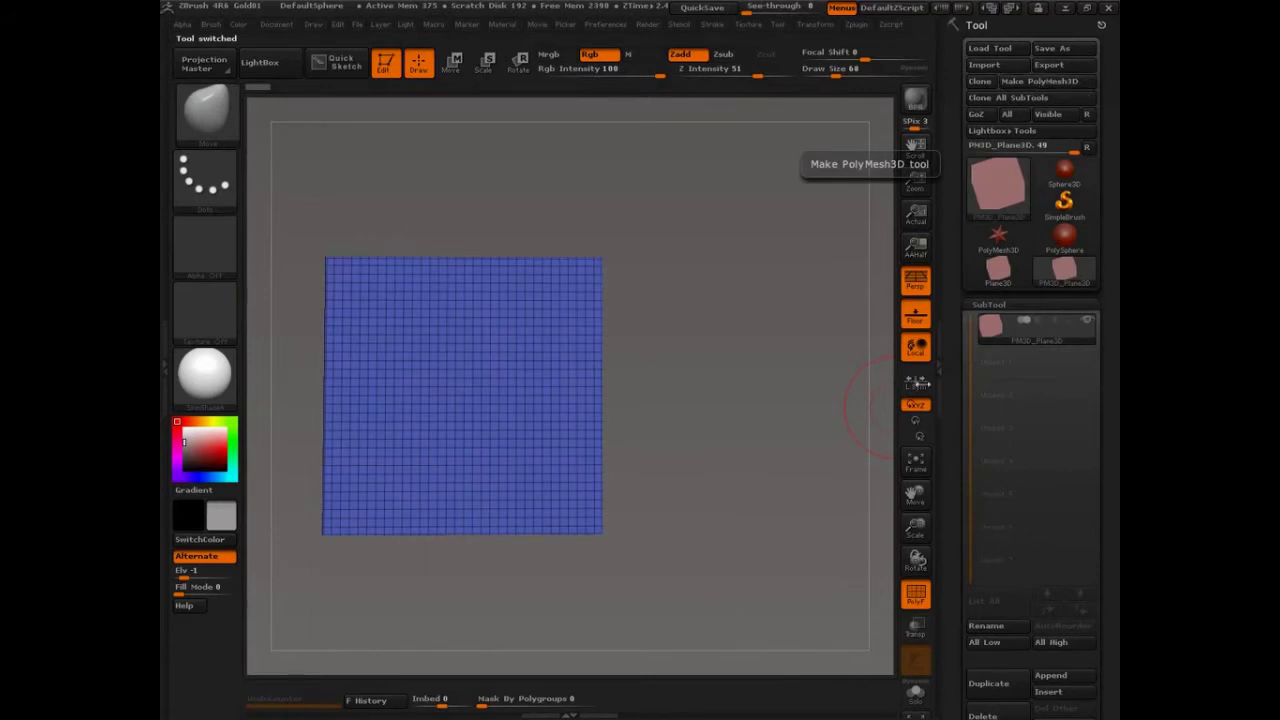
{"action": "left_click_drag", "start_coordinate": [714, 443], "coordinate": [718, 446]}
Step: Subdivide the plane mesh up to subdivision level 4
{"action": "left_click", "coordinate": [988, 304]}
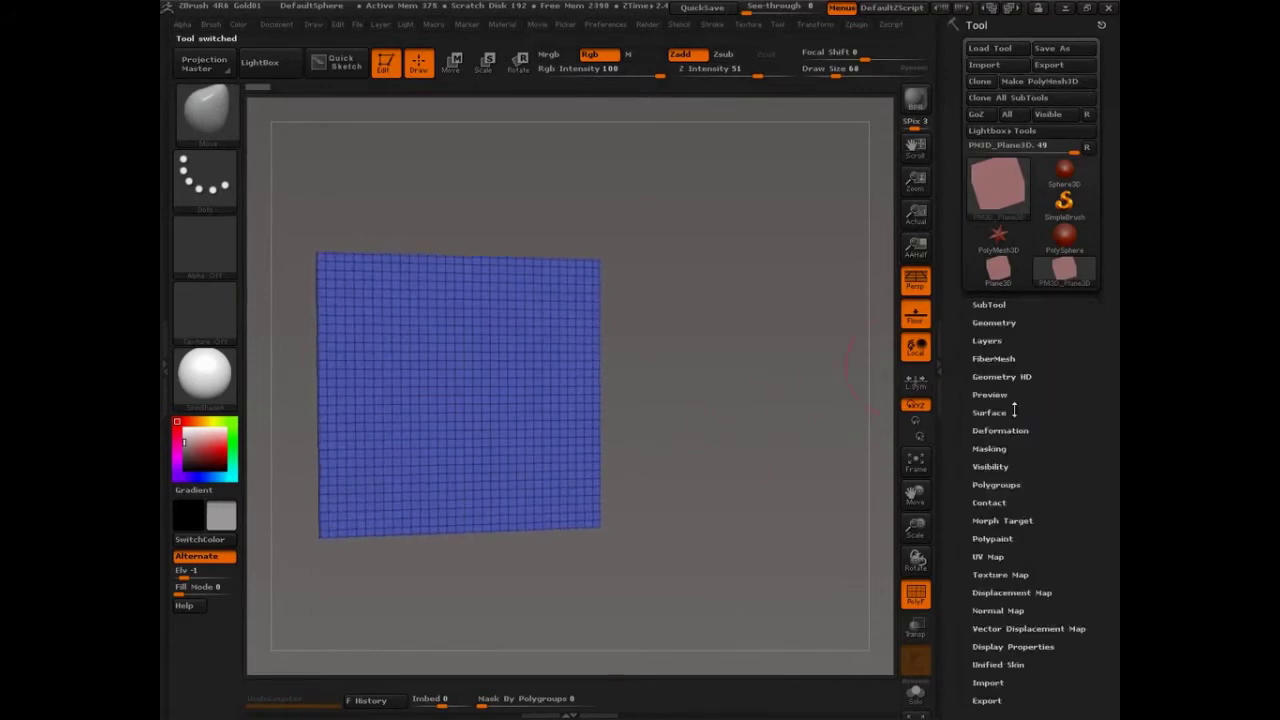
{"action": "left_click", "coordinate": [994, 322]}
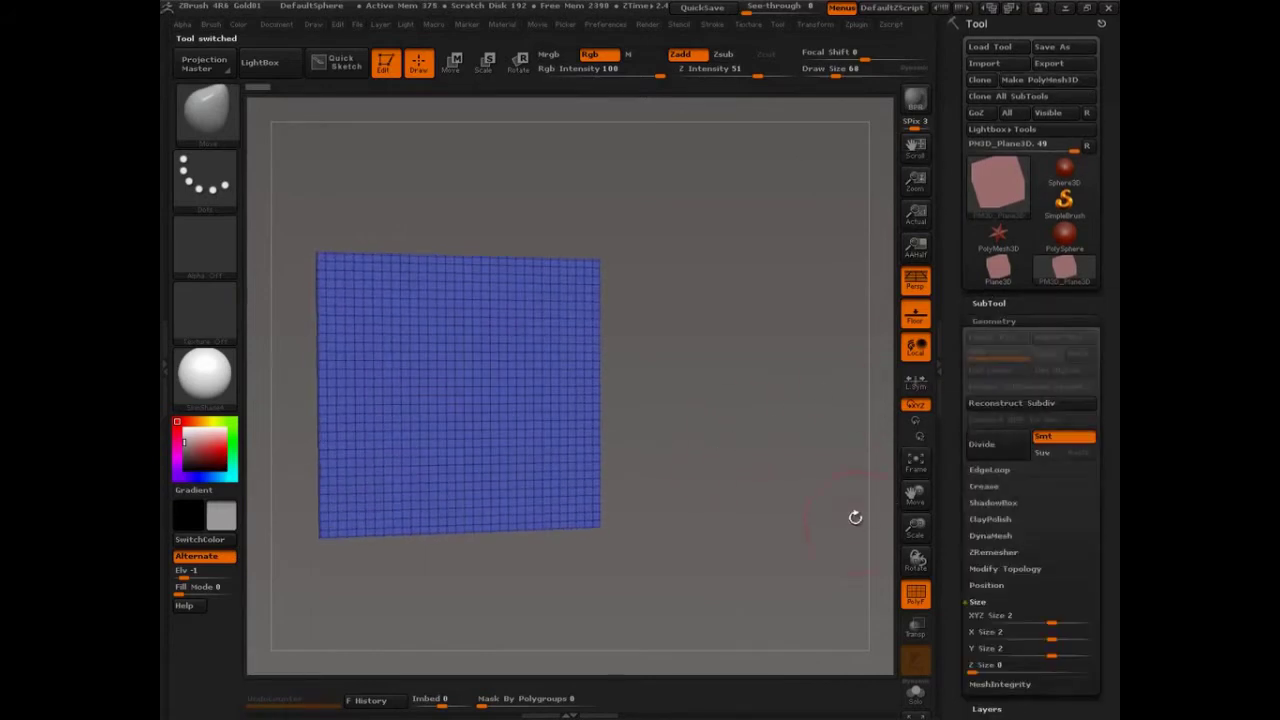
{"action": "left_click", "coordinate": [997, 449]}
{"action": "left_click", "coordinate": [994, 449]}
{"action": "mouse_move", "coordinate": [768, 516]}
{"action": "left_mouse_down"}
{"action": "mouse_move", "coordinate": [734, 526]}
{"action": "mouse_move", "coordinate": [863, 467]}
{"action": "mouse_move", "coordinate": [823, 460]}
{"action": "left_mouse_up"}
Step: Set the draw size to 26, hide the polyframe and choose the Standard brush
{"action": "key", "text": "s"}
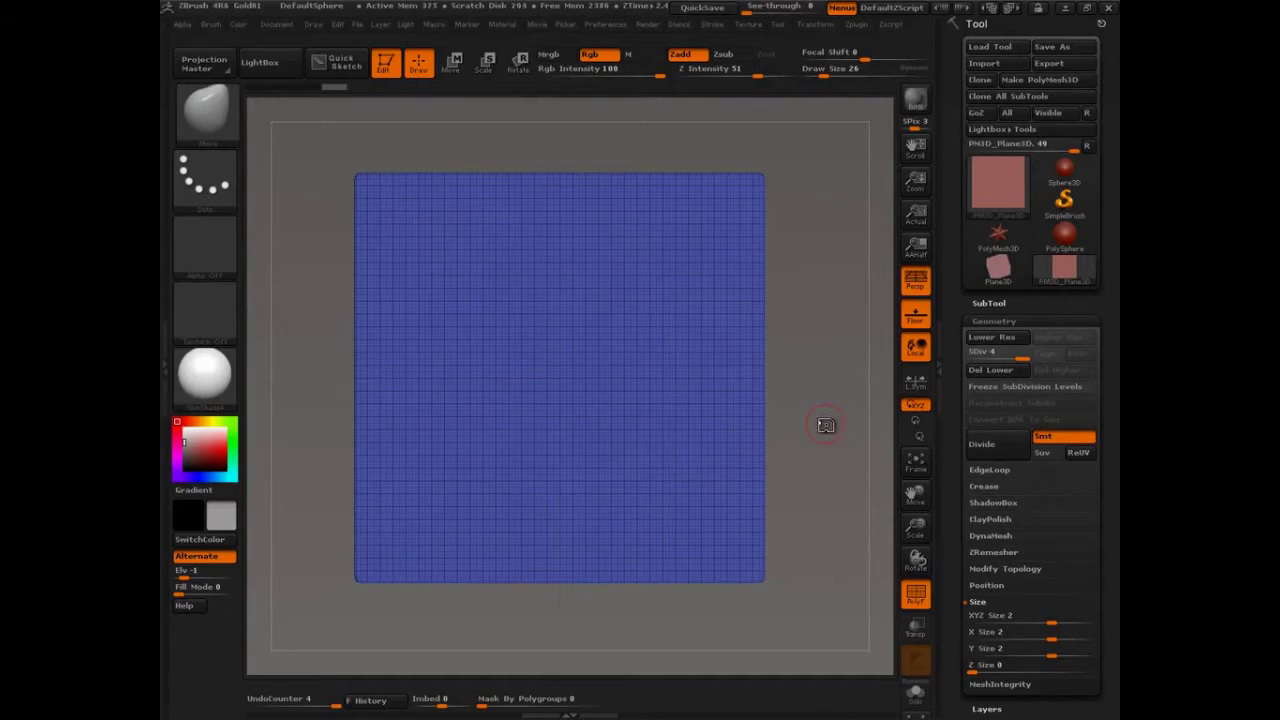
{"action": "key", "text": "shift+f"}
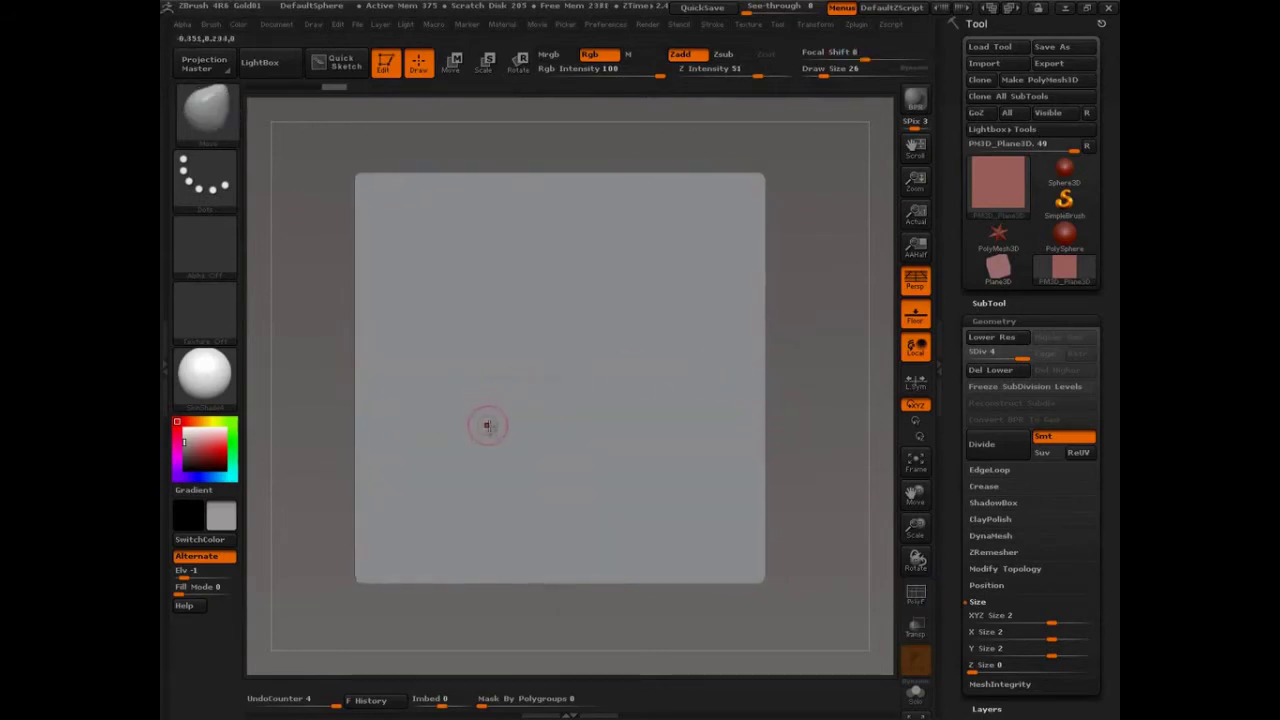
{"action": "key", "text": "b"}
{"action": "key", "text": "s"}
{"action": "key", "text": "t"}
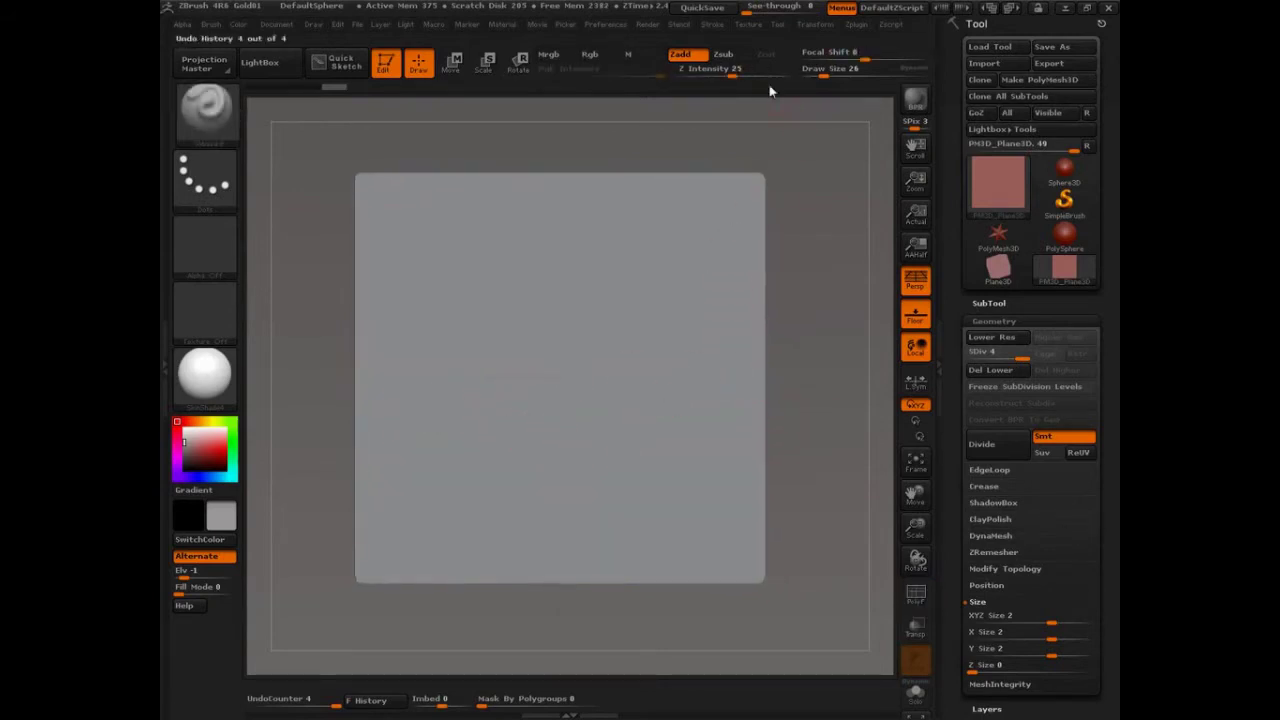
Step: Switch the plane's symmetry from X to radial around the Z axis and check how the symmetry points spread across it
{"action": "left_click", "coordinate": [815, 25]}
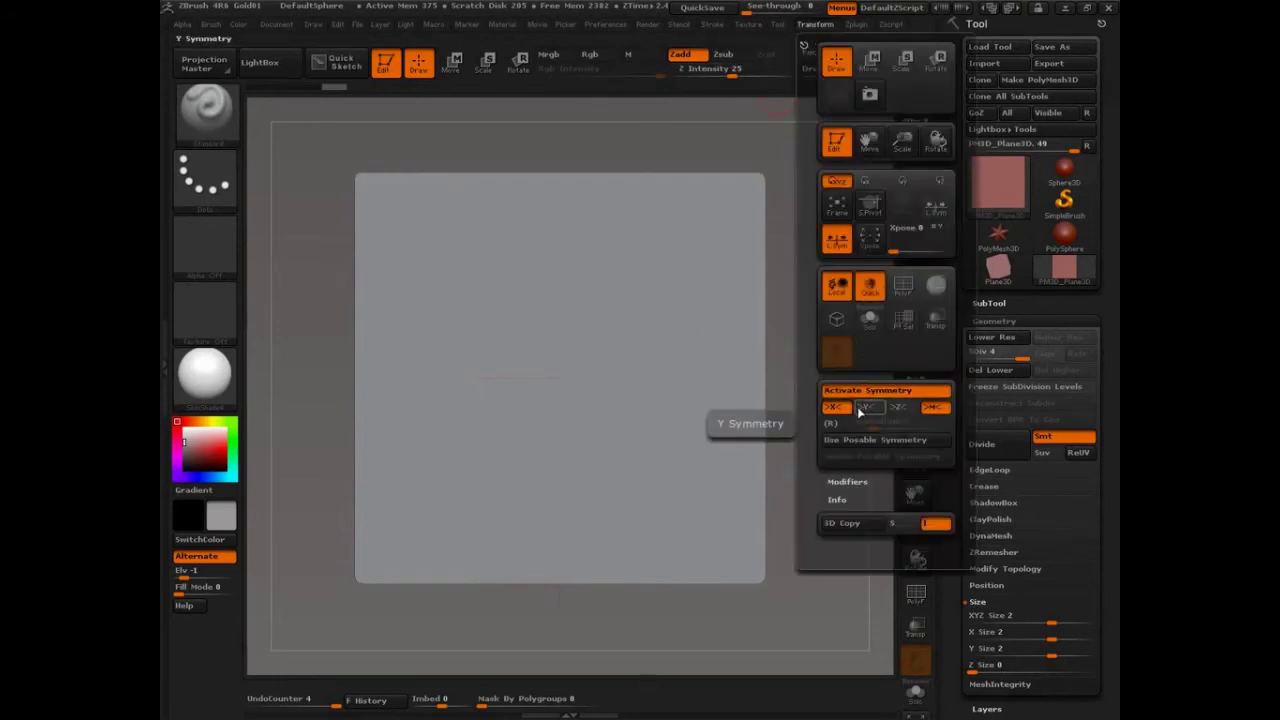
{"action": "left_click", "coordinate": [834, 424]}
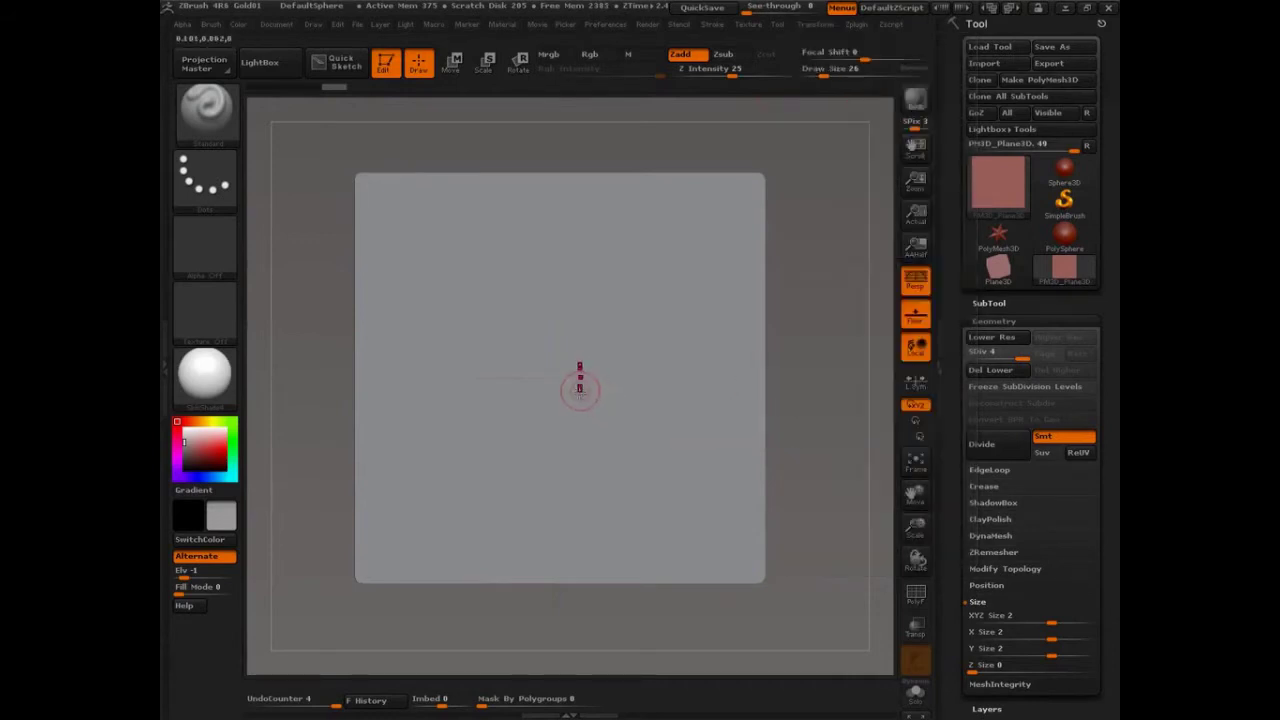
{"action": "right_click_drag", "start_coordinate": [600, 468], "coordinate": [680, 463]}
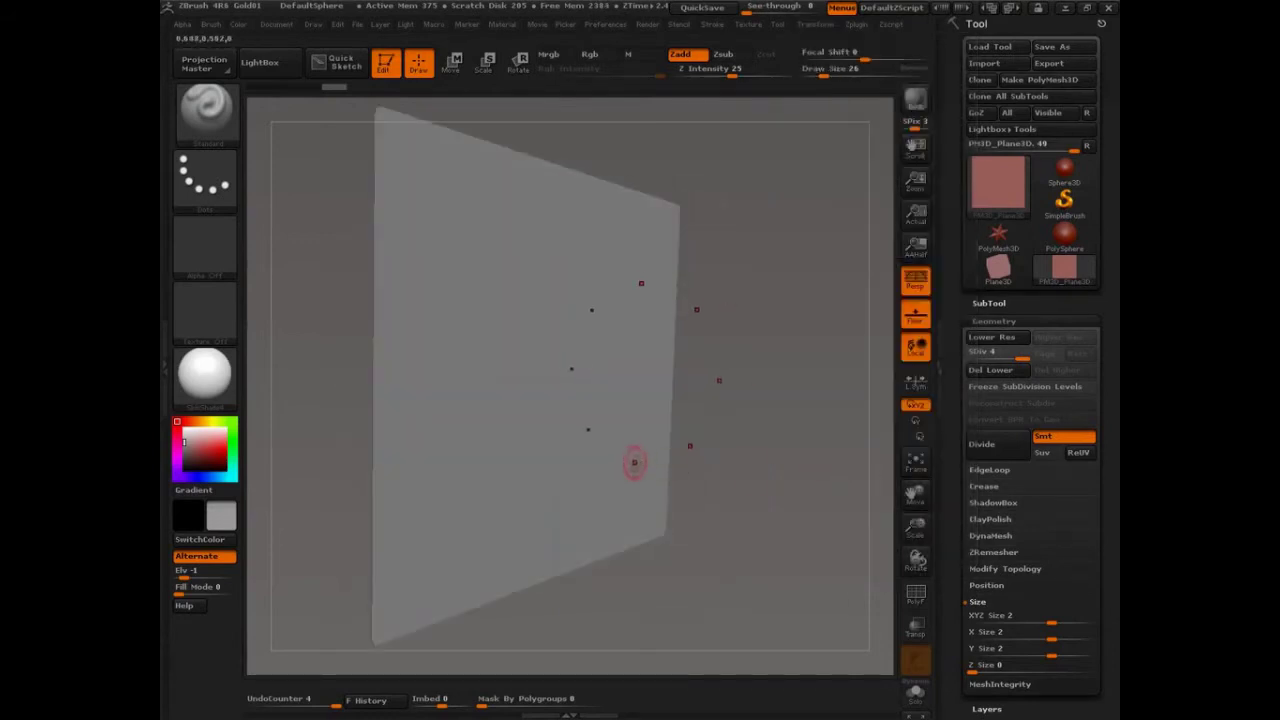
{"action": "key", "text": "ctrl+shift"}
{"action": "mouse_move", "coordinate": [702, 439]}
{"action": "left_mouse_down"}
{"action": "mouse_move", "coordinate": [697, 468]}
{"action": "mouse_move", "coordinate": [674, 312]}
{"action": "left_mouse_up"}
{"action": "left_click_drag", "start_coordinate": [625, 384], "coordinate": [442, 410]}
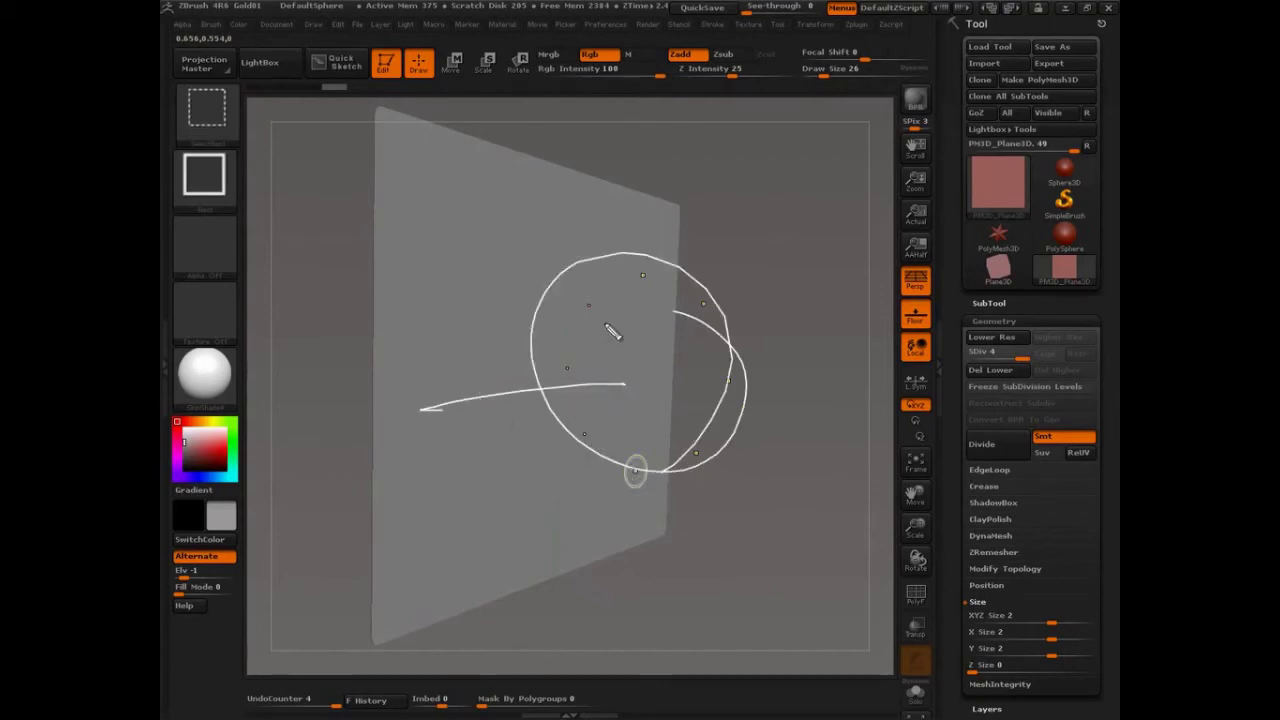
{"action": "mouse_move", "coordinate": [588, 312]}
{"action": "left_mouse_down"}
{"action": "mouse_move", "coordinate": [486, 506]}
{"action": "mouse_move", "coordinate": [620, 272]}
{"action": "left_mouse_up"}
{"action": "key", "text": "Escape"}
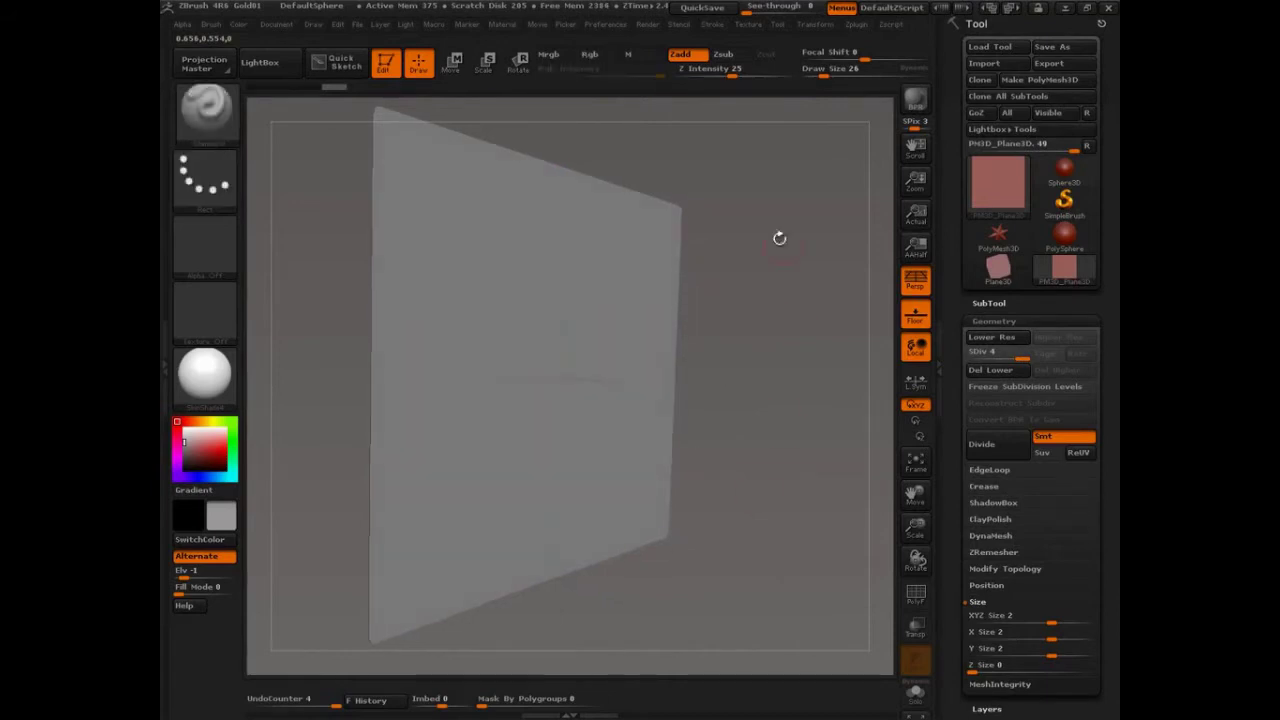
{"action": "left_click", "coordinate": [815, 24]}
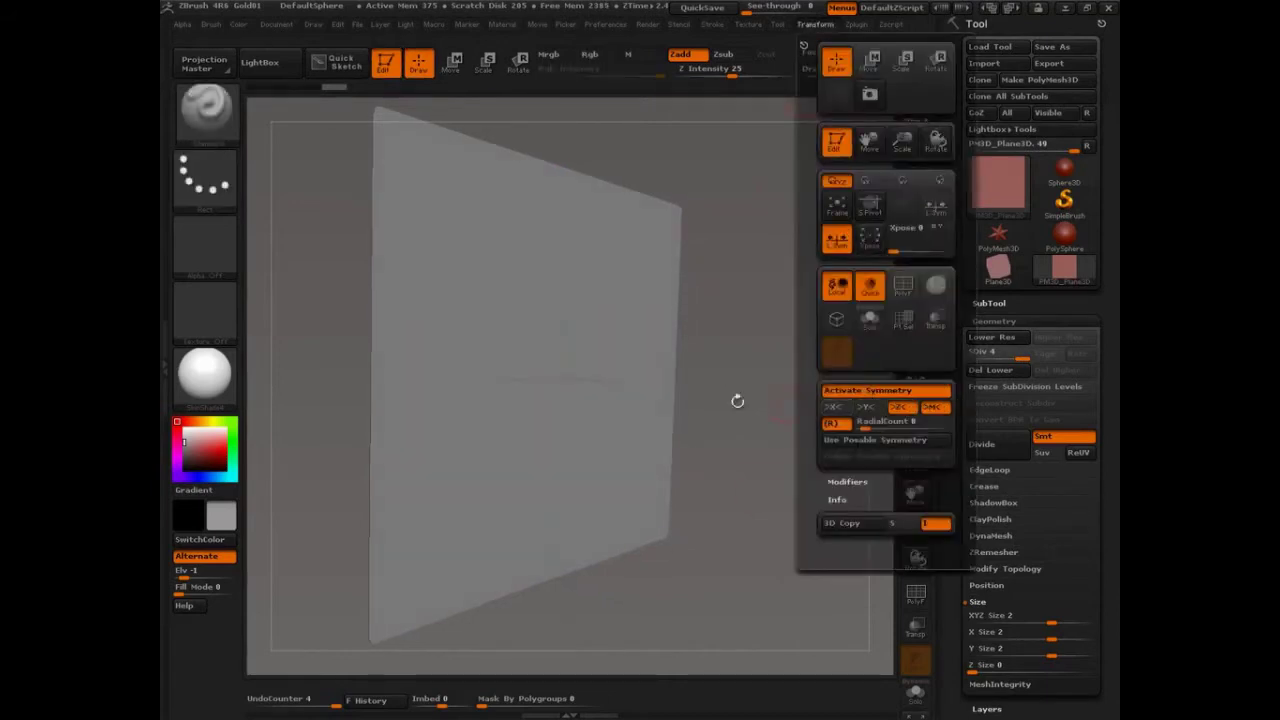
{"action": "left_click_drag", "start_coordinate": [776, 395], "coordinate": [700, 395]}
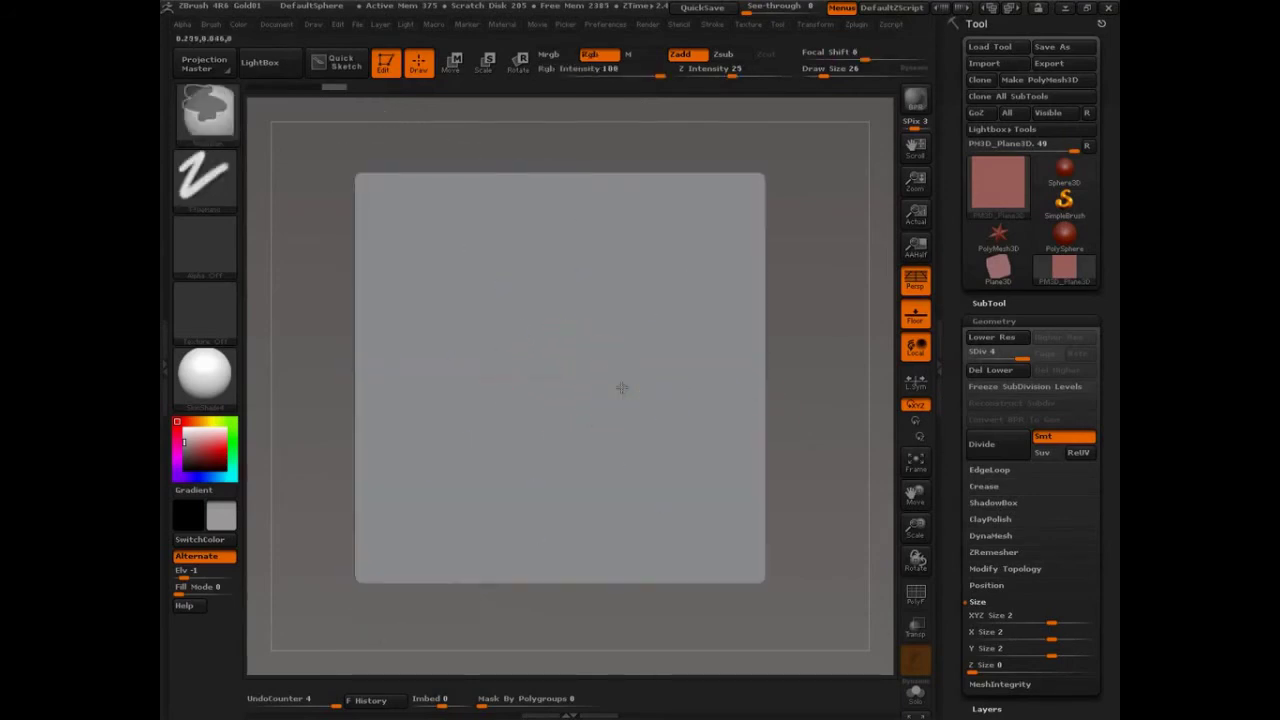
Step: Paint a circular mask ring around the plane's centre with evenly spaced rounded teeth along its outer edge
{"action": "mouse_move", "coordinate": [621, 387]}
{"action": "left_mouse_down", "text": "ctrl"}
{"action": "mouse_move", "coordinate": [635, 347]}
{"action": "mouse_move", "coordinate": [616, 308]}
{"action": "left_mouse_up", "text": "ctrl"}
{"action": "key", "text": "ctrl+z"}
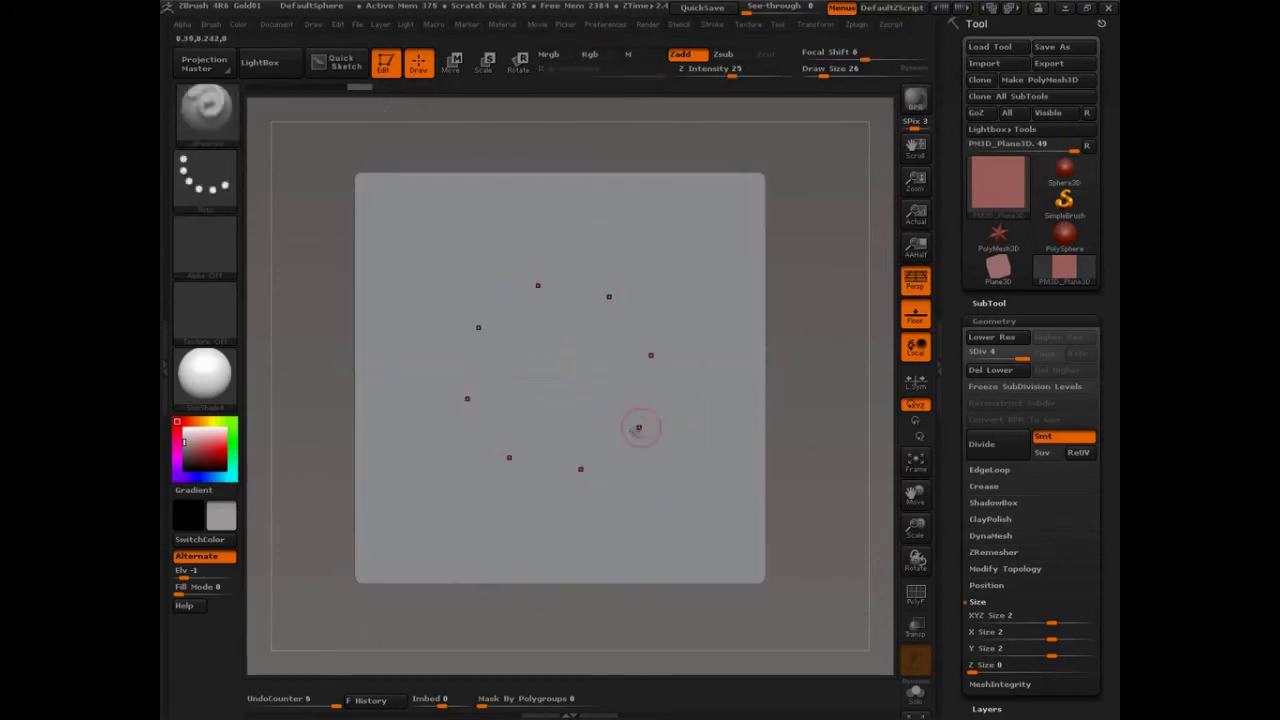
{"action": "mouse_move", "coordinate": [610, 468]}
{"action": "left_mouse_down"}
{"action": "mouse_move", "coordinate": [648, 440]}
{"action": "mouse_move", "coordinate": [664, 384]}
{"action": "mouse_move", "coordinate": [625, 292]}
{"action": "left_mouse_up"}
{"action": "mouse_move", "coordinate": [556, 267]}
{"action": "left_mouse_down", "text": "ctrl"}
{"action": "mouse_move", "coordinate": [551, 253]}
{"action": "mouse_move", "coordinate": [506, 266]}
{"action": "left_mouse_up", "text": "ctrl"}
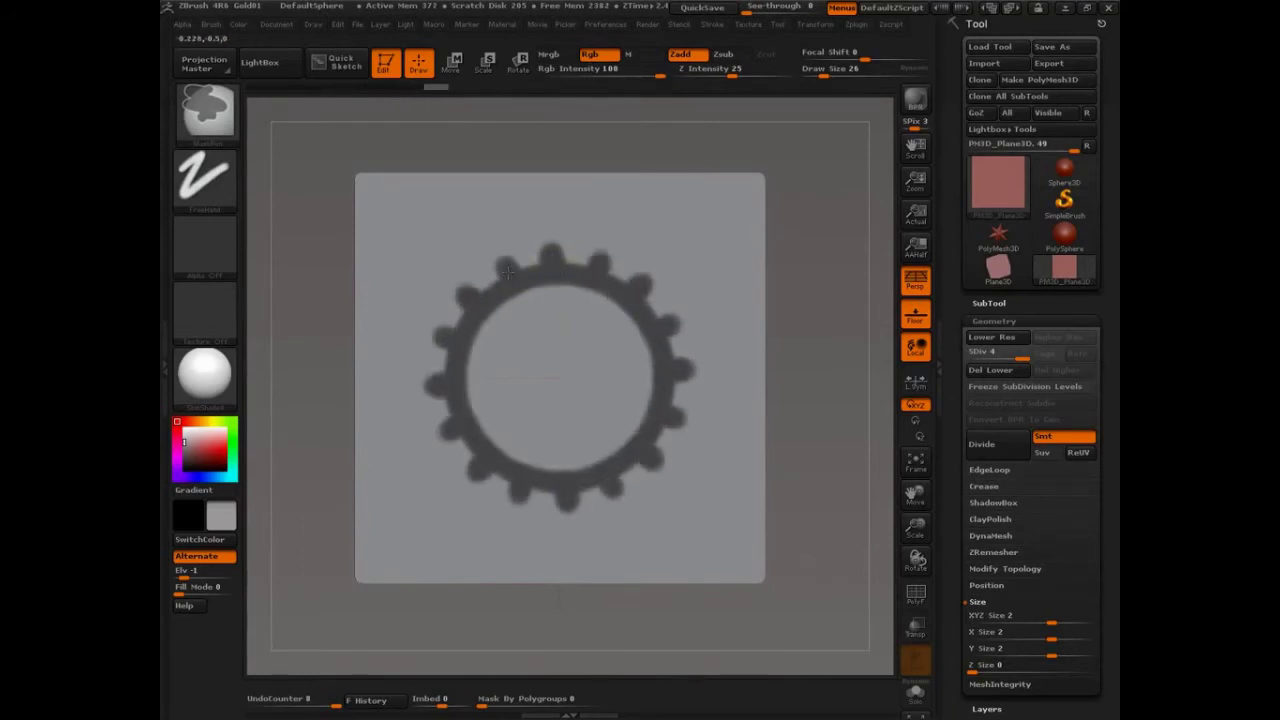
Step: Mask a disc with a star-shaped central opening inside the gear ring, leaving a thin unmasked gap between them
{"action": "mouse_move", "coordinate": [537, 346]}
{"action": "left_mouse_down", "text": "ctrl"}
{"action": "mouse_move", "coordinate": [500, 374]}
{"action": "mouse_move", "coordinate": [510, 350]}
{"action": "mouse_move", "coordinate": [510, 372]}
{"action": "mouse_move", "coordinate": [571, 403]}
{"action": "mouse_move", "coordinate": [618, 405]}
{"action": "mouse_move", "coordinate": [622, 362]}
{"action": "mouse_move", "coordinate": [612, 410]}
{"action": "mouse_move", "coordinate": [618, 370]}
{"action": "left_mouse_up", "text": "ctrl"}
{"action": "key", "text": "ctrl+z"}
{"action": "mouse_move", "coordinate": [520, 415]}
{"action": "left_mouse_down"}
{"action": "mouse_move", "coordinate": [560, 430]}
{"action": "mouse_move", "coordinate": [590, 380]}
{"action": "mouse_move", "coordinate": [584, 405]}
{"action": "left_mouse_up"}
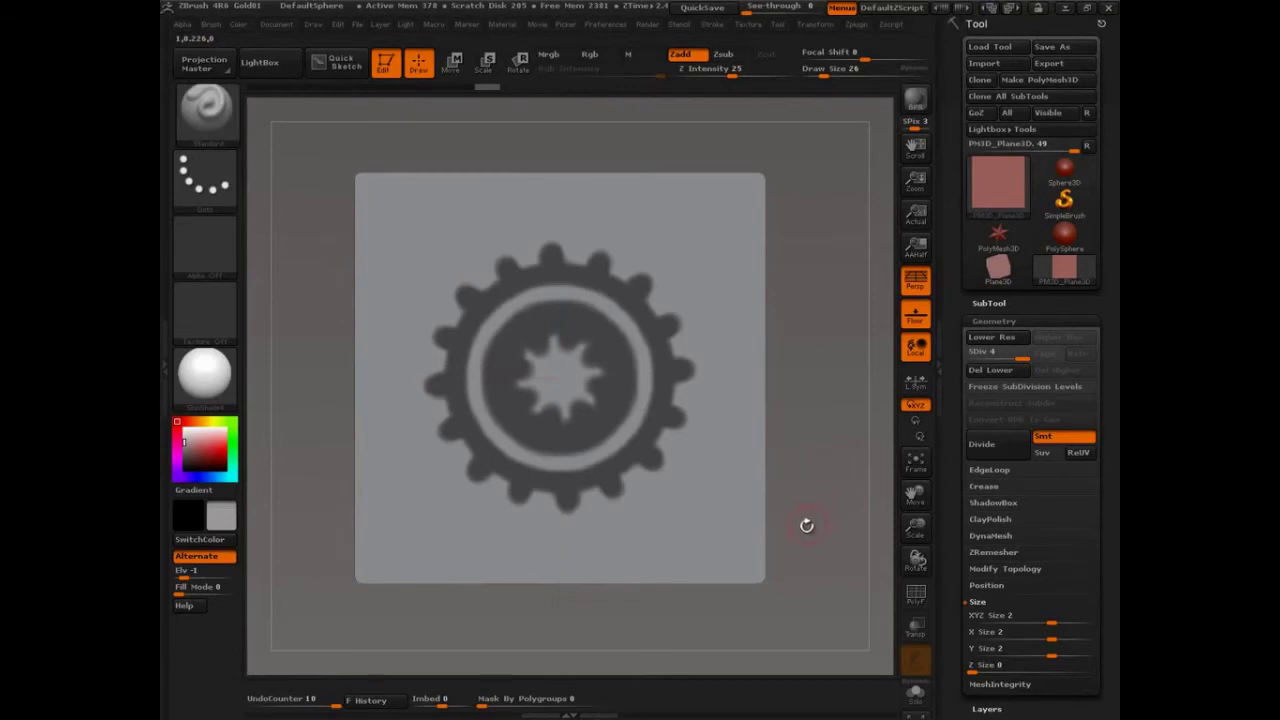
Step: Preview the extraction of the masked gear shape at a surface smoothness of 5 and turn the polyframe on
{"action": "left_click", "coordinate": [992, 316]}
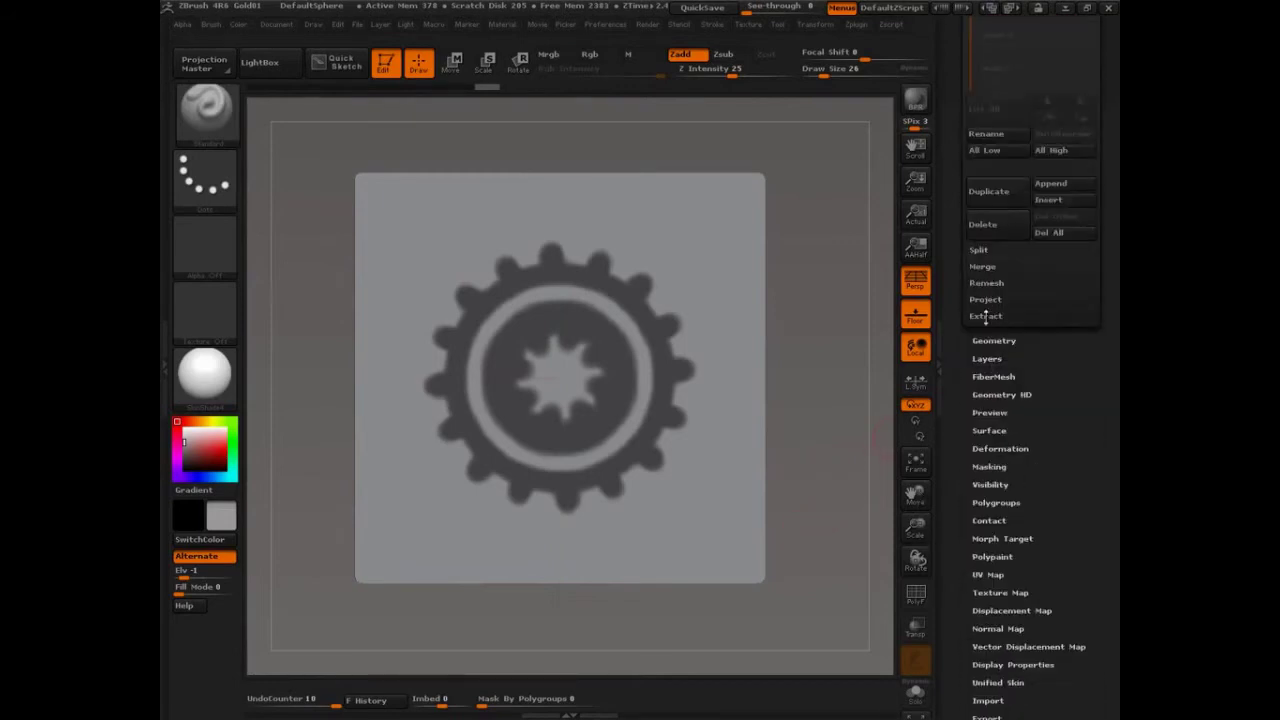
{"action": "left_click", "coordinate": [985, 316]}
{"action": "left_click", "coordinate": [984, 340]}
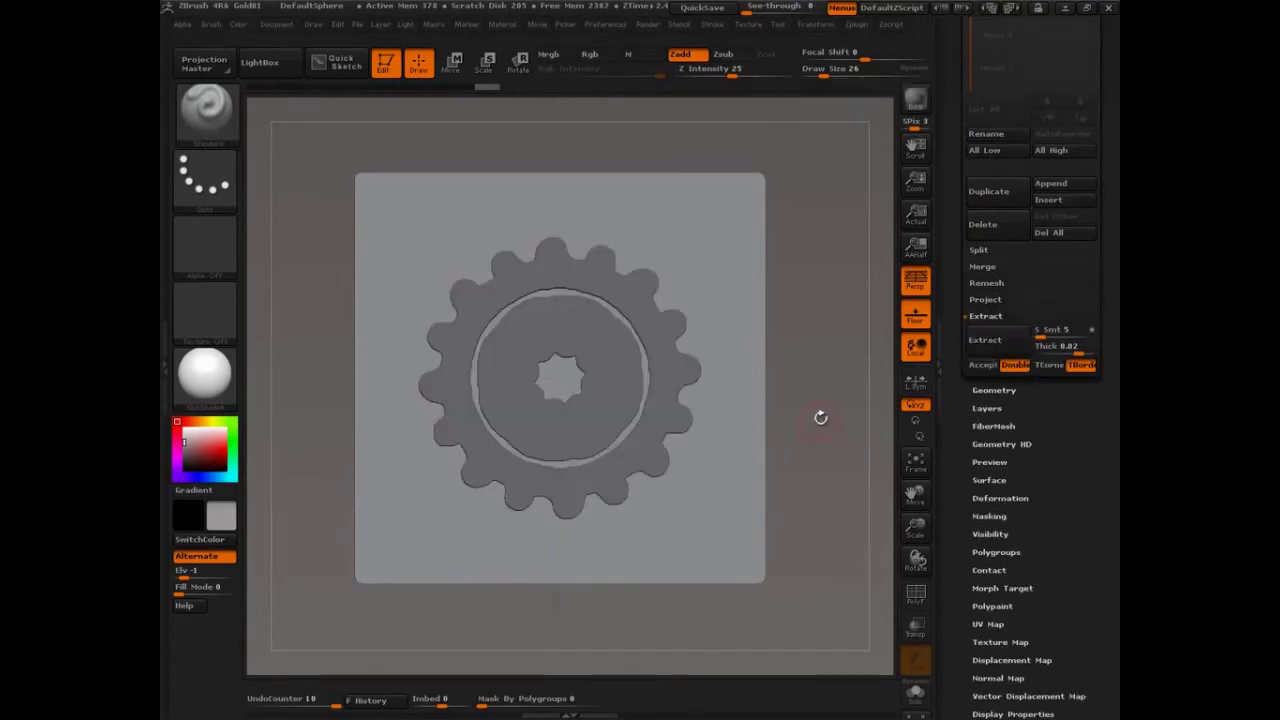
{"action": "left_click_drag", "start_coordinate": [820, 418], "coordinate": [878, 393]}
{"action": "left_click", "coordinate": [995, 344]}
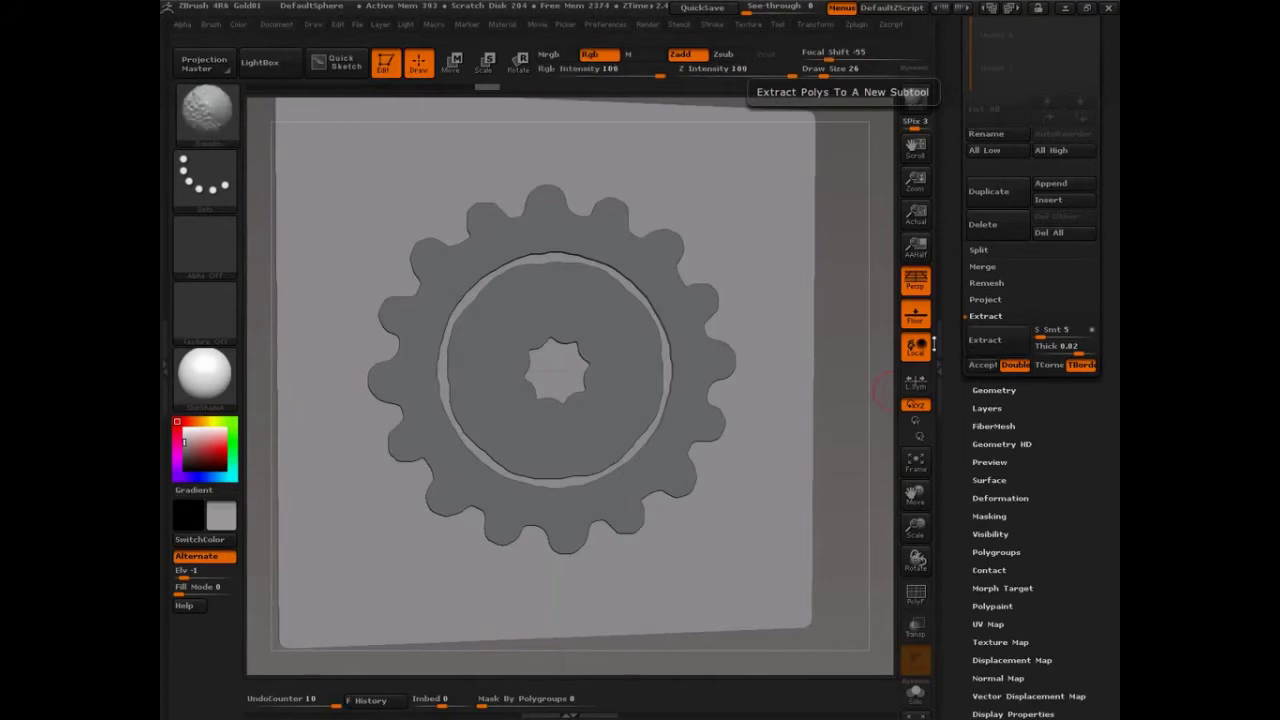
{"action": "key", "text": "shift+f"}
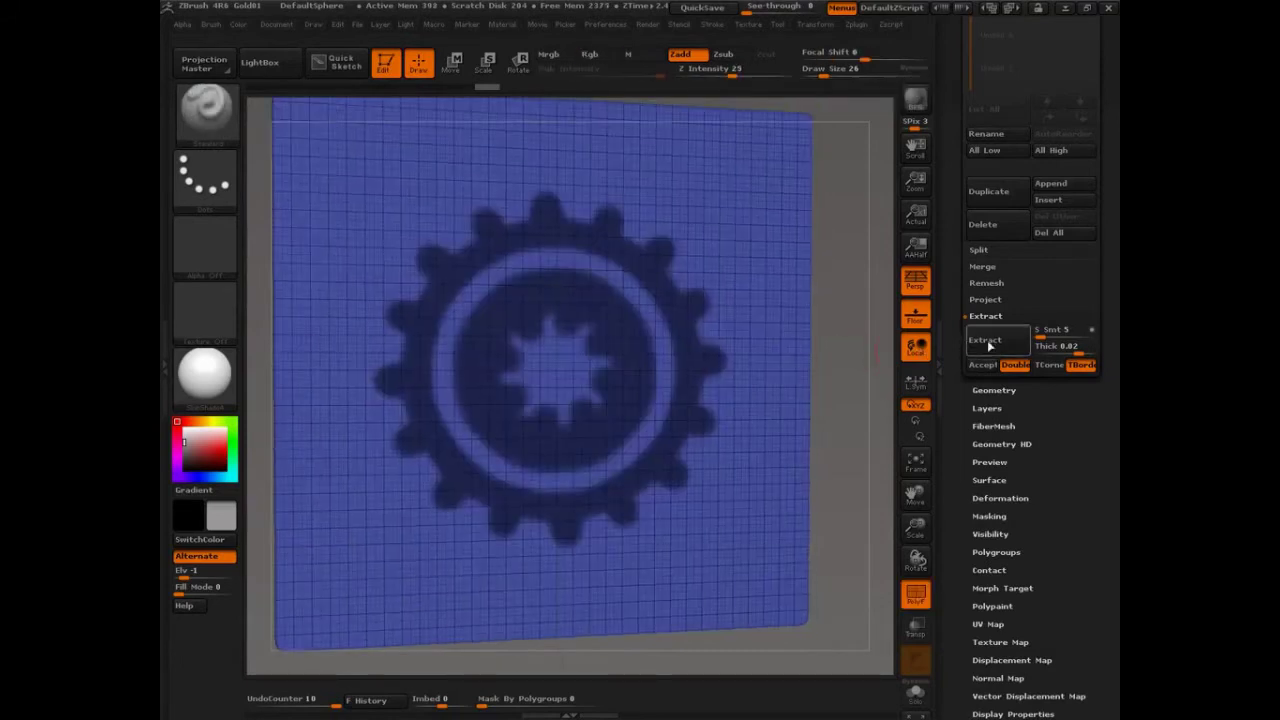
{"action": "left_click", "coordinate": [983, 363]}
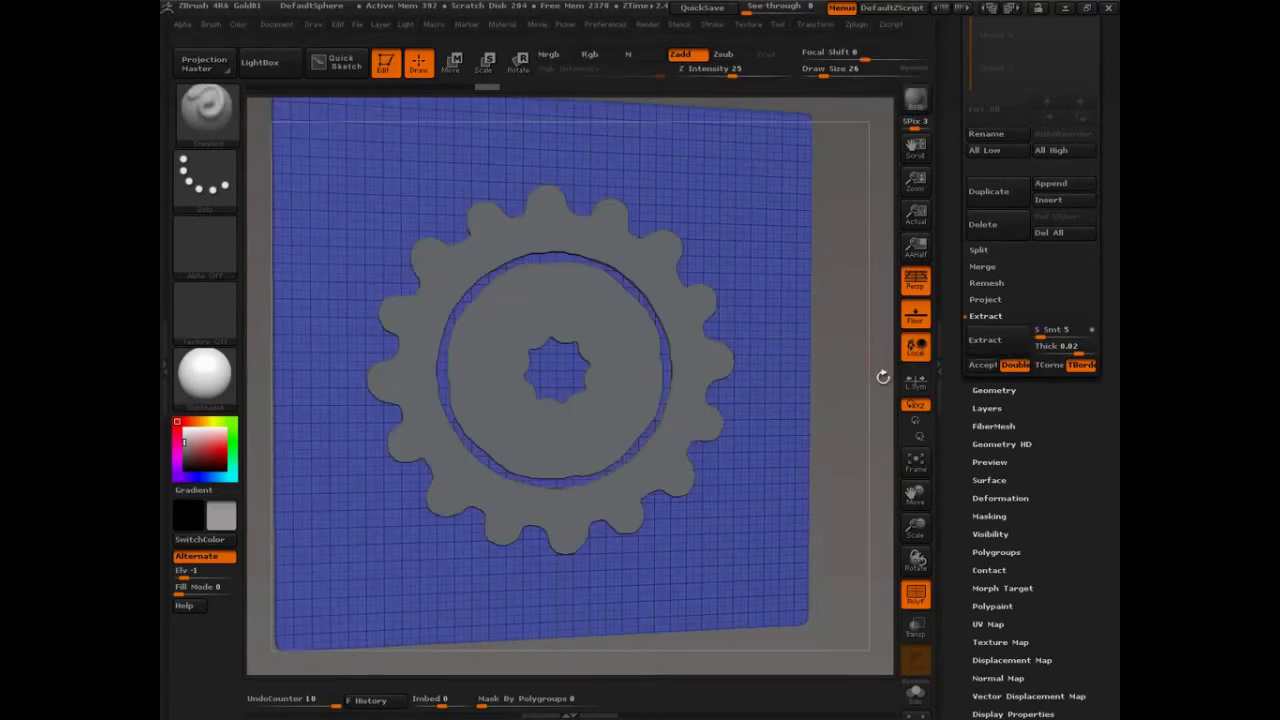
Step: Set the extraction's surface smoothness to 1 and preview the gear extraction again
{"action": "left_click", "coordinate": [1058, 331]}
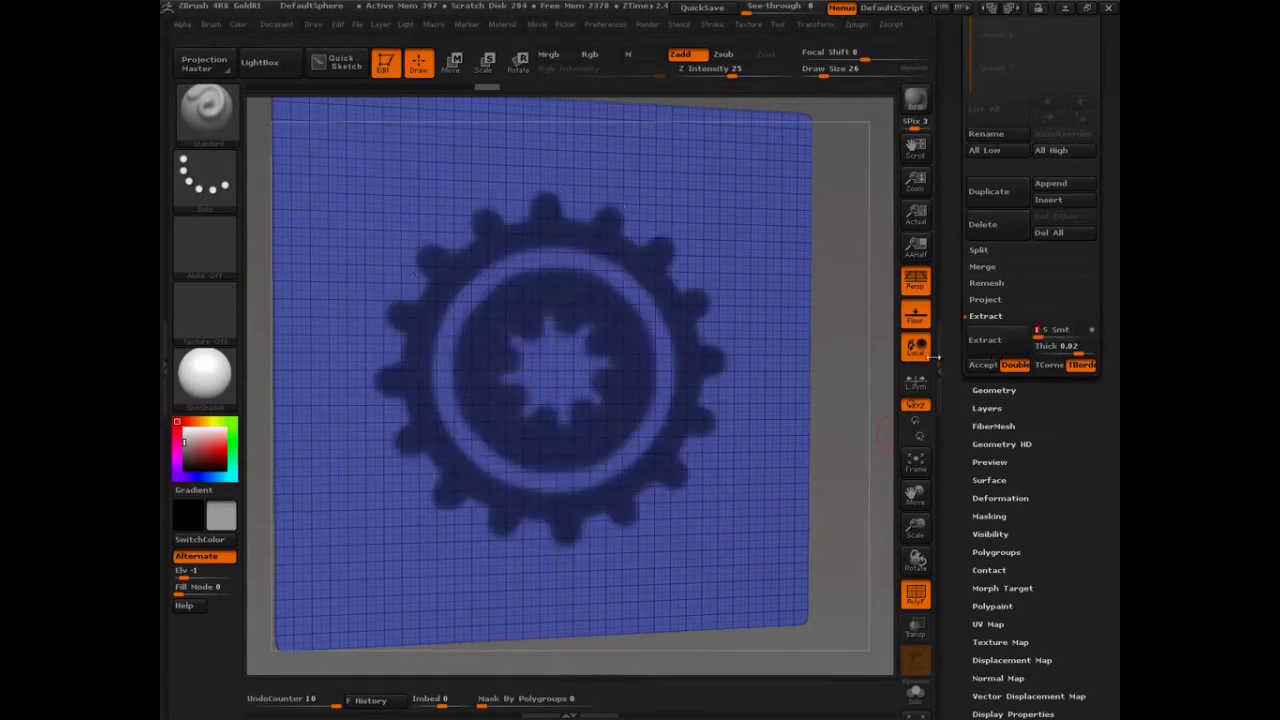
{"action": "left_click", "coordinate": [985, 341]}
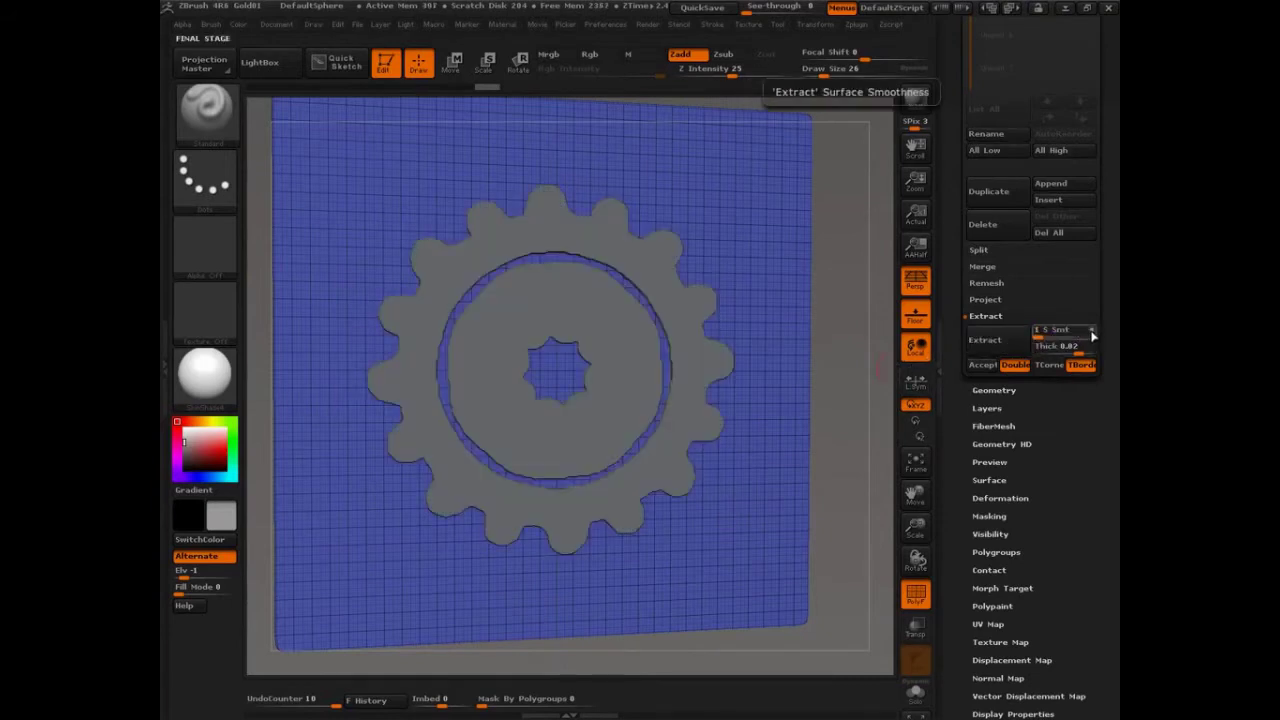
{"action": "key", "text": "ctrl+z"}
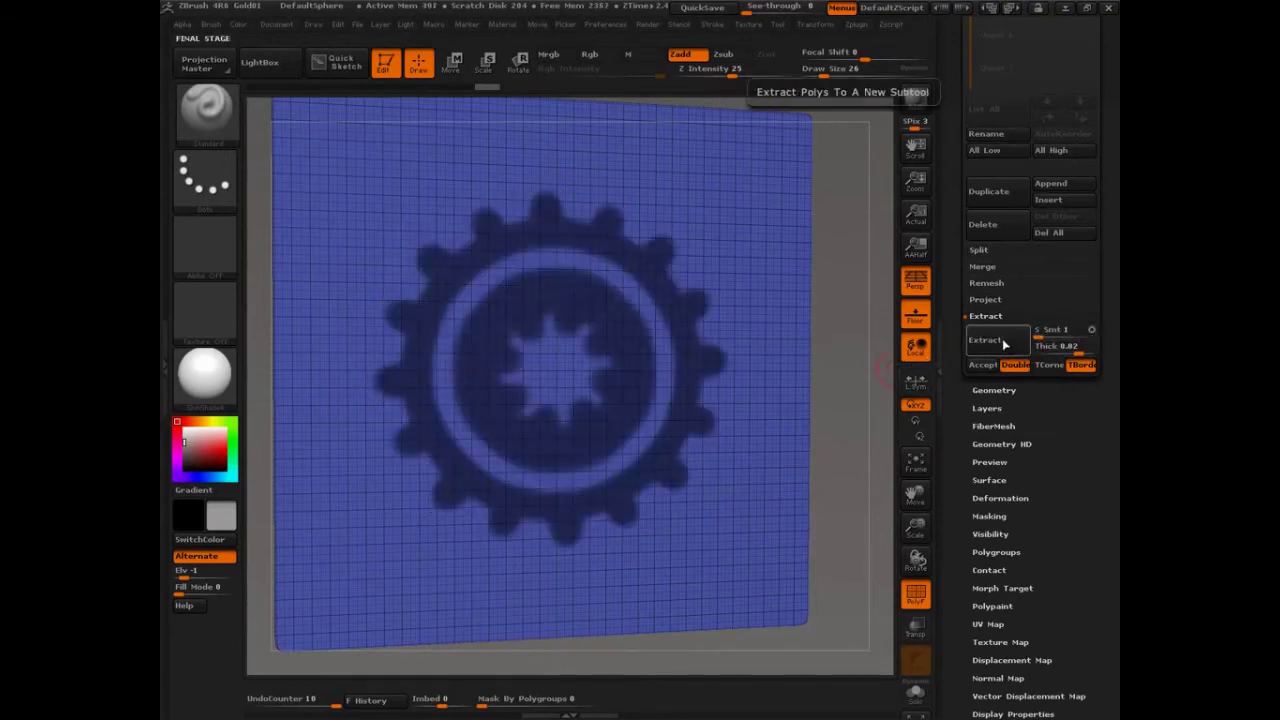
{"action": "left_click", "coordinate": [1006, 341]}
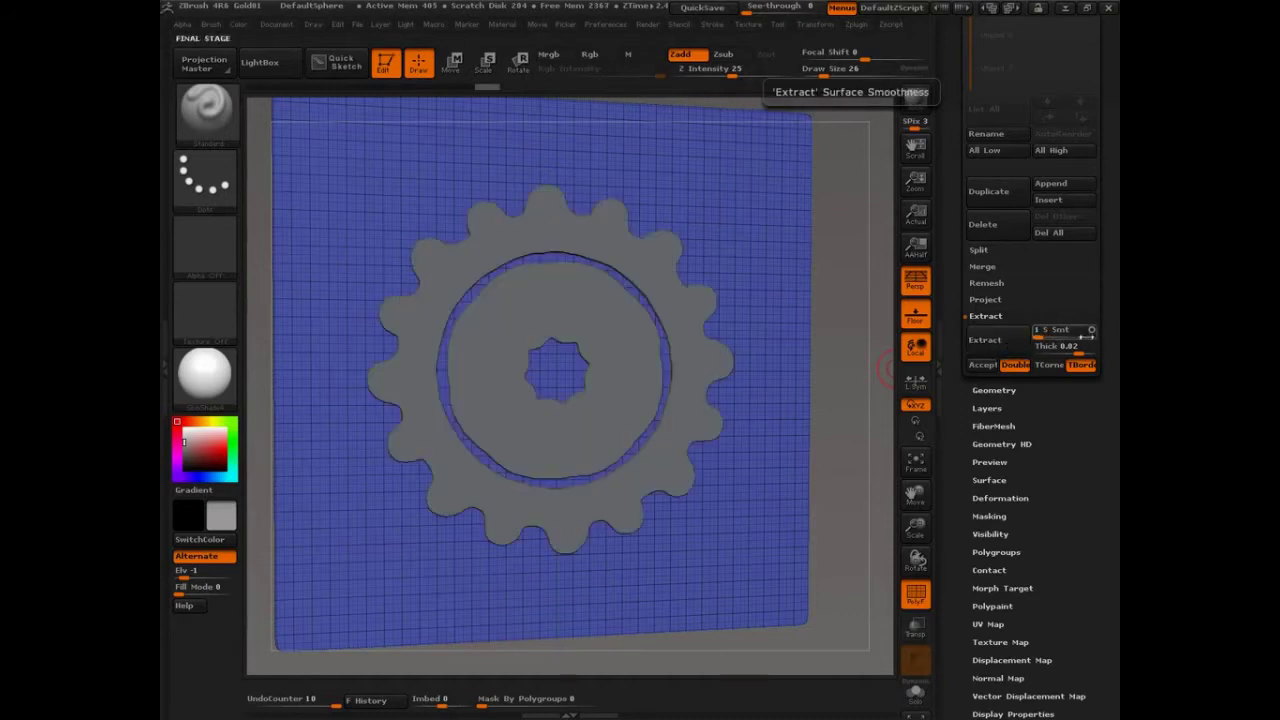
Step: Preview the gear extraction at a surface smoothness of 56 and again at 5
{"action": "left_click", "coordinate": [1067, 335]}
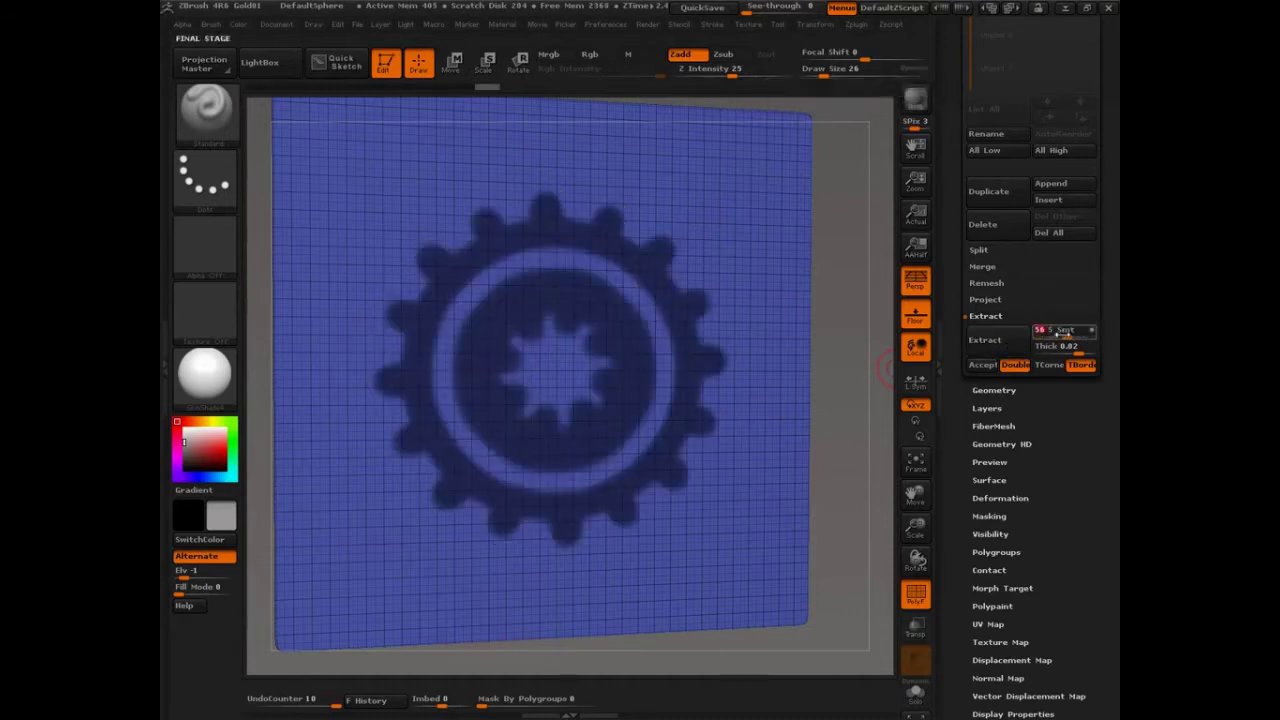
{"action": "left_click", "coordinate": [985, 340]}
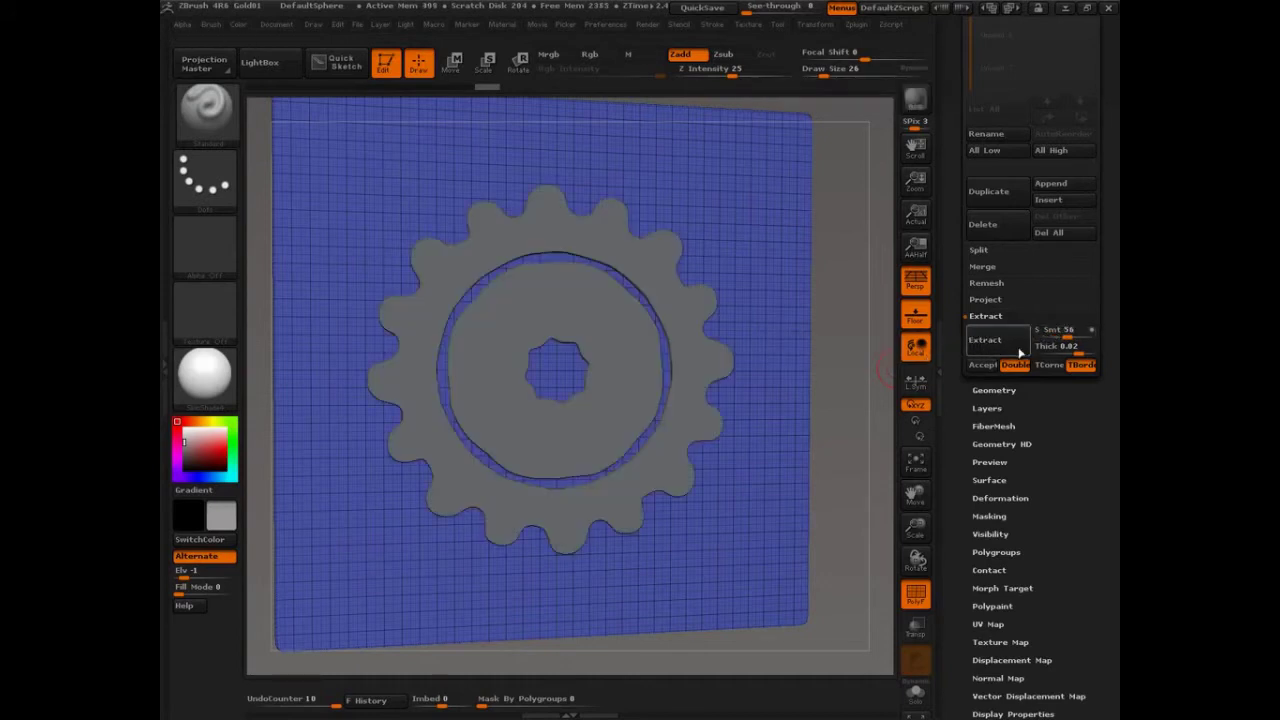
{"action": "left_click", "coordinate": [1056, 332]}
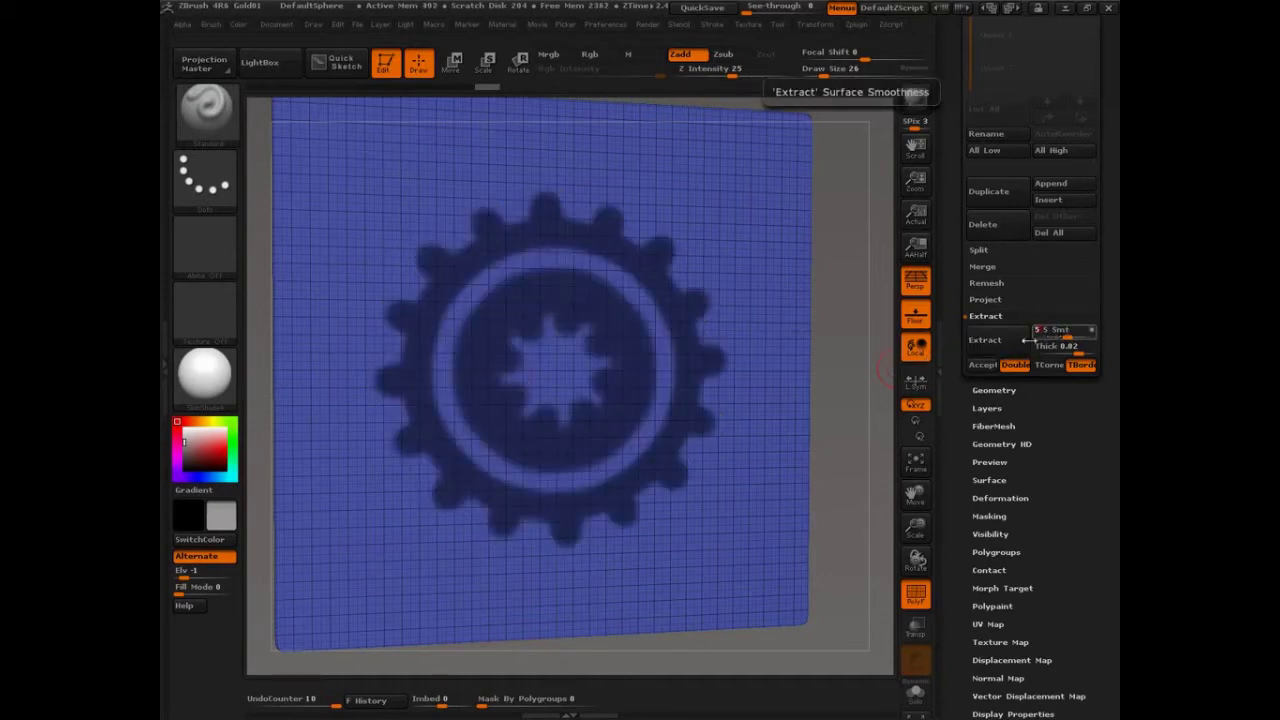
{"action": "type", "text": "5"}
{"action": "key", "text": "Return"}
{"action": "left_click", "coordinate": [988, 342]}
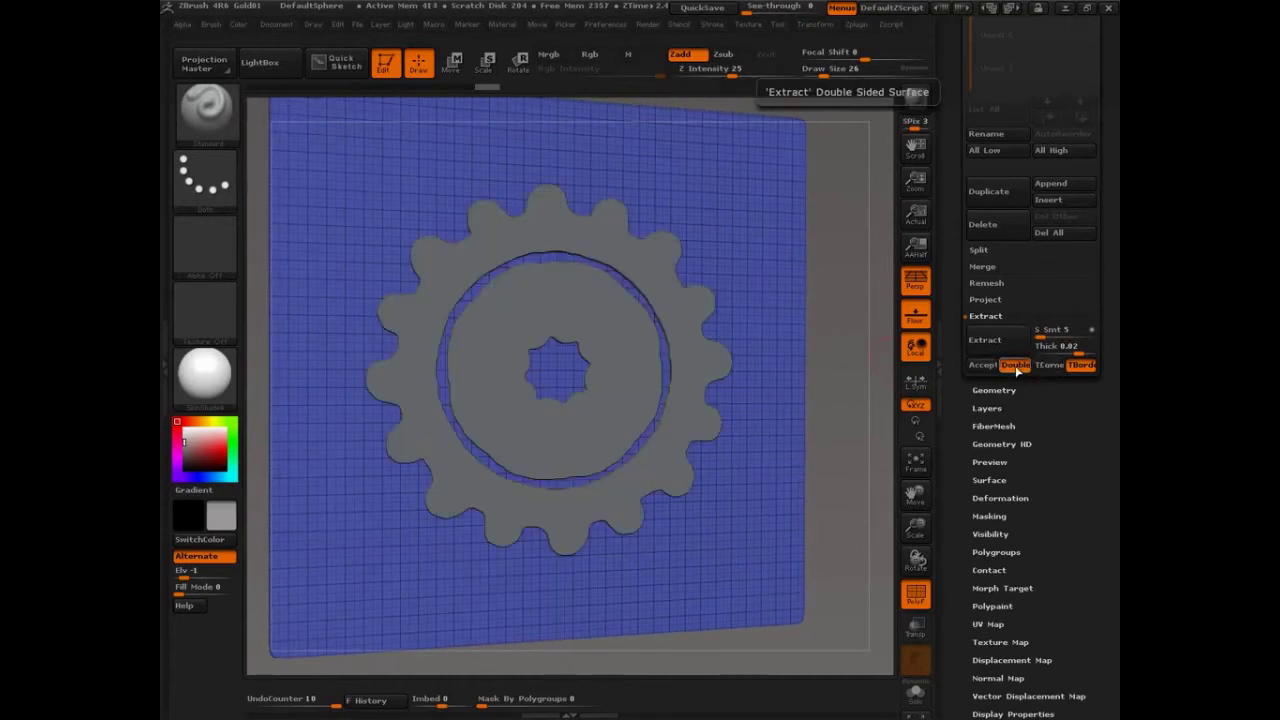
Step: Try the gear extraction with the TBorder option off and with TCorner on, restoring both options
{"action": "left_click", "coordinate": [1080, 365]}
{"action": "left_click", "coordinate": [993, 345]}
{"action": "left_click", "coordinate": [1080, 365]}
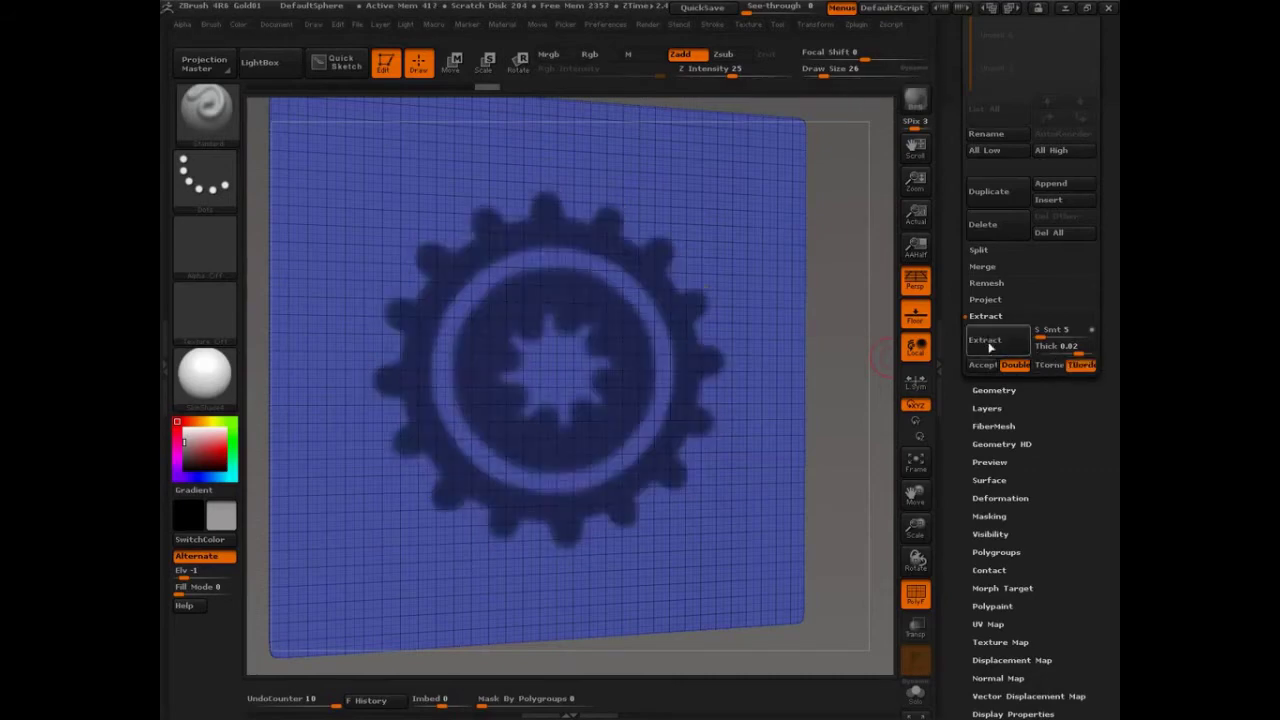
{"action": "left_click", "coordinate": [1000, 352]}
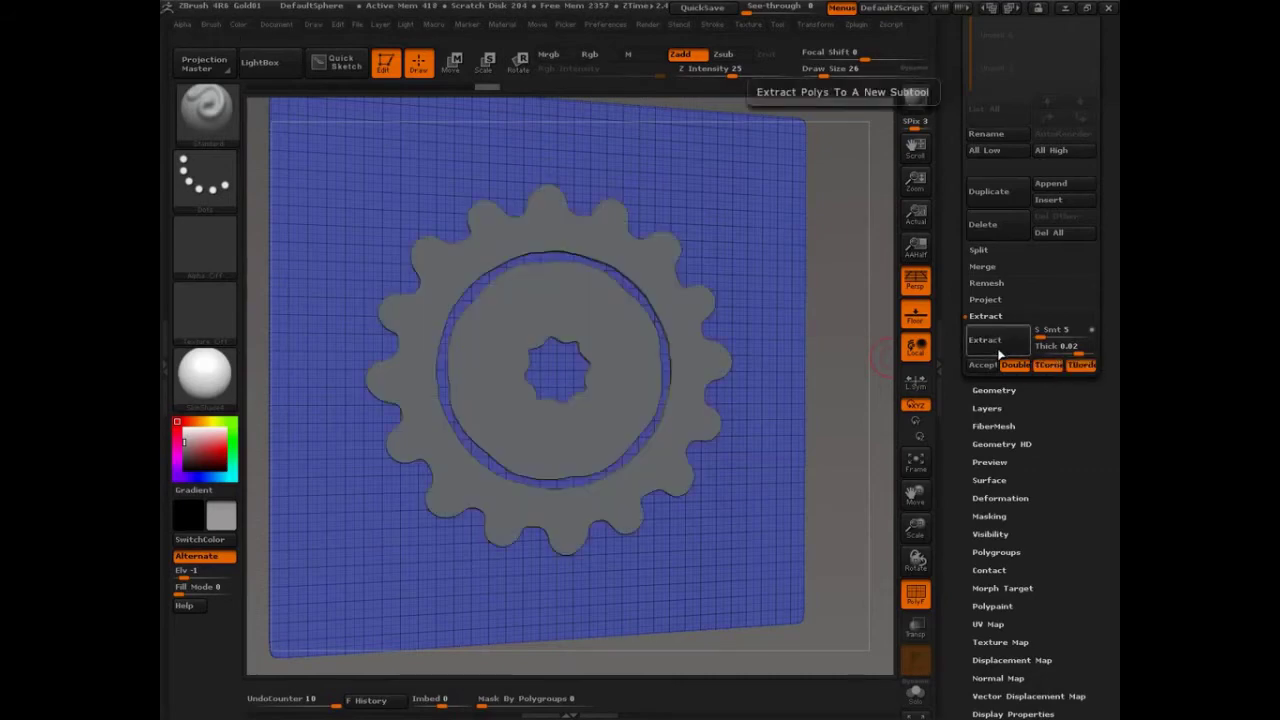
{"action": "left_click", "coordinate": [1048, 365]}
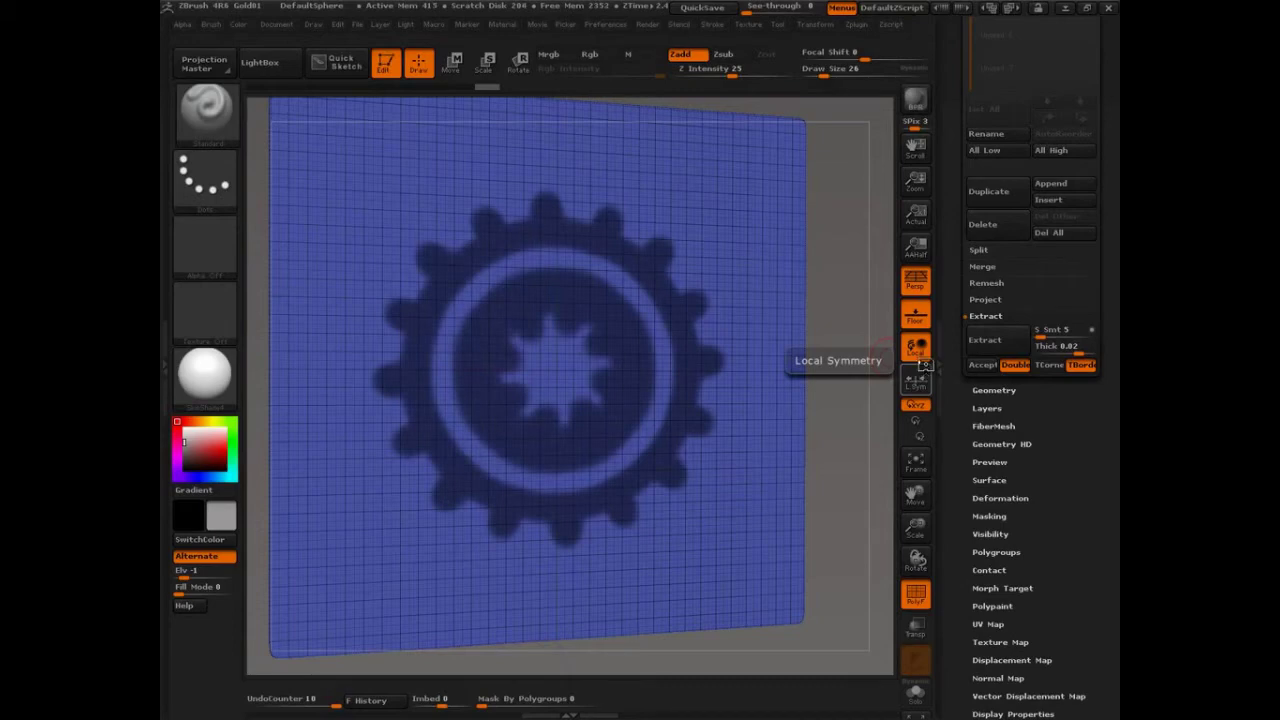
Step: Preview the gear extraction again and examine its tooth edges from several angles
{"action": "left_click", "coordinate": [1042, 348]}
{"action": "left_click_drag", "start_coordinate": [857, 331], "coordinate": [905, 340]}
{"action": "left_click", "coordinate": [994, 345]}
{"action": "left_click_drag", "start_coordinate": [848, 386], "coordinate": [812, 402]}
{"action": "left_click", "coordinate": [967, 343]}
{"action": "left_click_drag", "start_coordinate": [849, 363], "coordinate": [851, 378]}
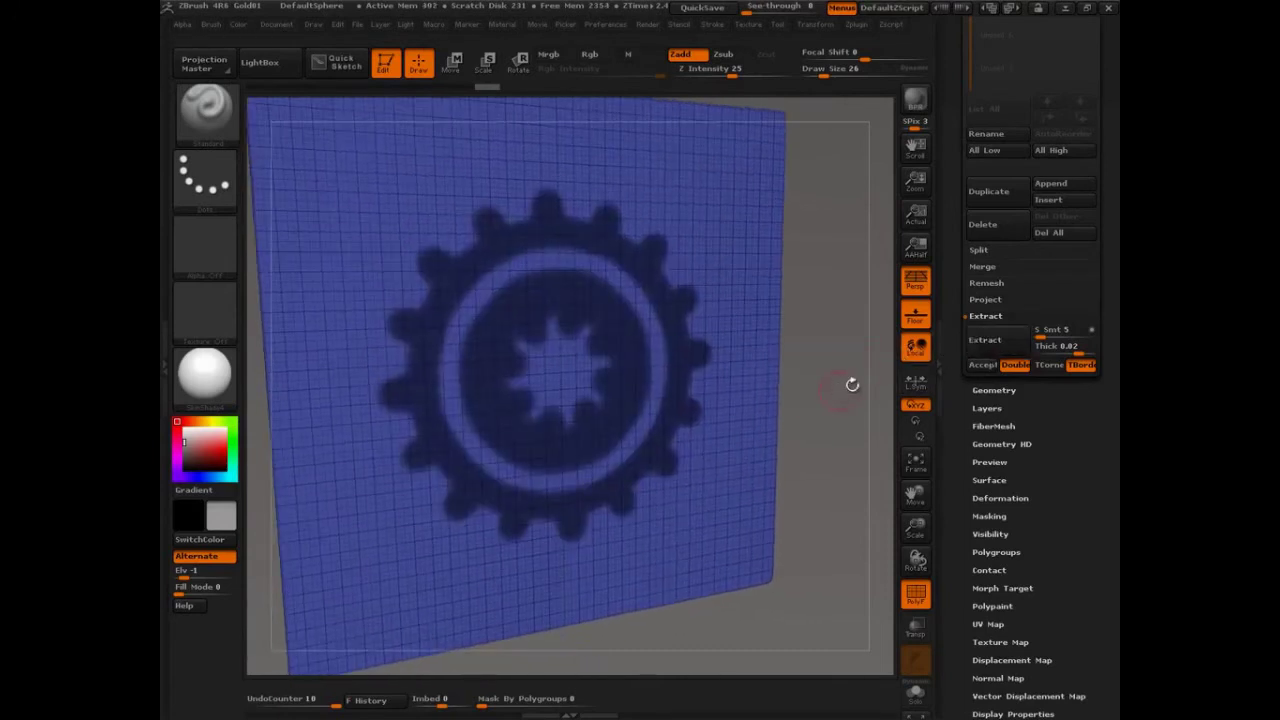
{"action": "left_click", "coordinate": [986, 340]}
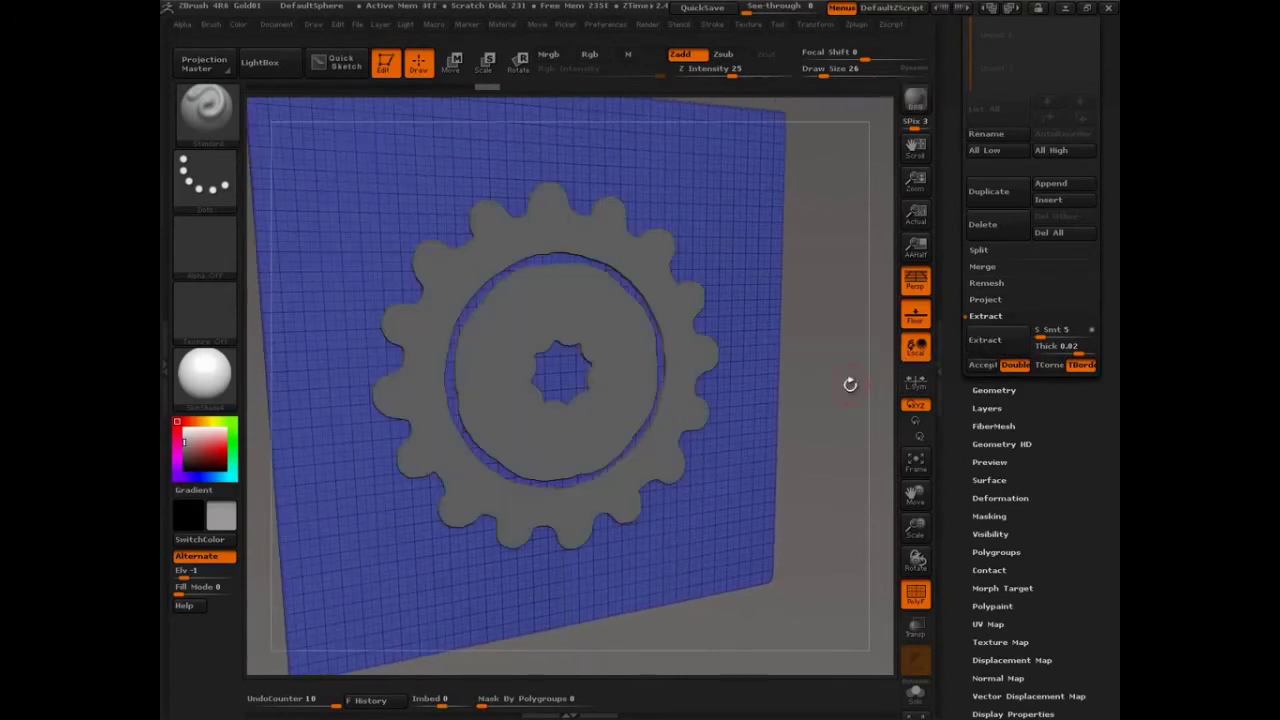
{"action": "key", "text": "ctrl+shift"}
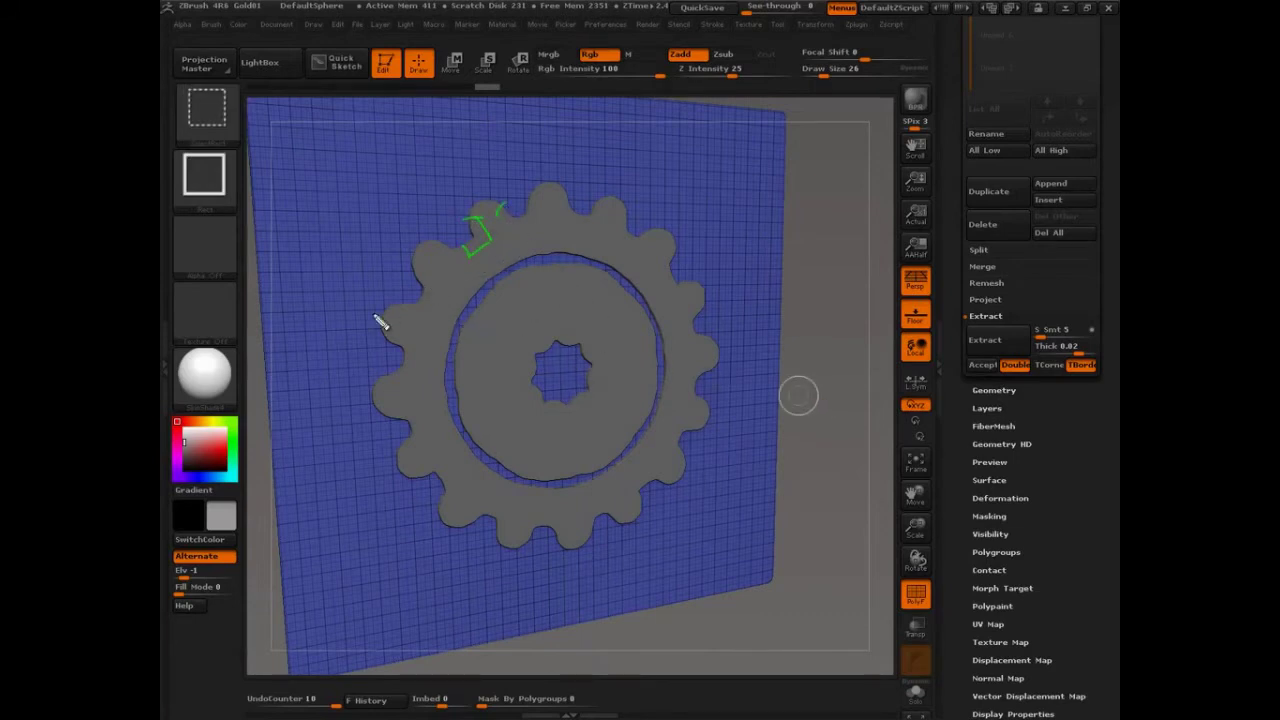
{"action": "key", "text": "Escape"}
Step: Hide the unmasked part of the plane so that only the gear-shaped polygons are shown
{"action": "left_click_drag", "start_coordinate": [840, 481], "coordinate": [898, 496]}
{"action": "scroll", "coordinate": [1060, 470], "scroll_direction": "down", "scroll_amount": 5}
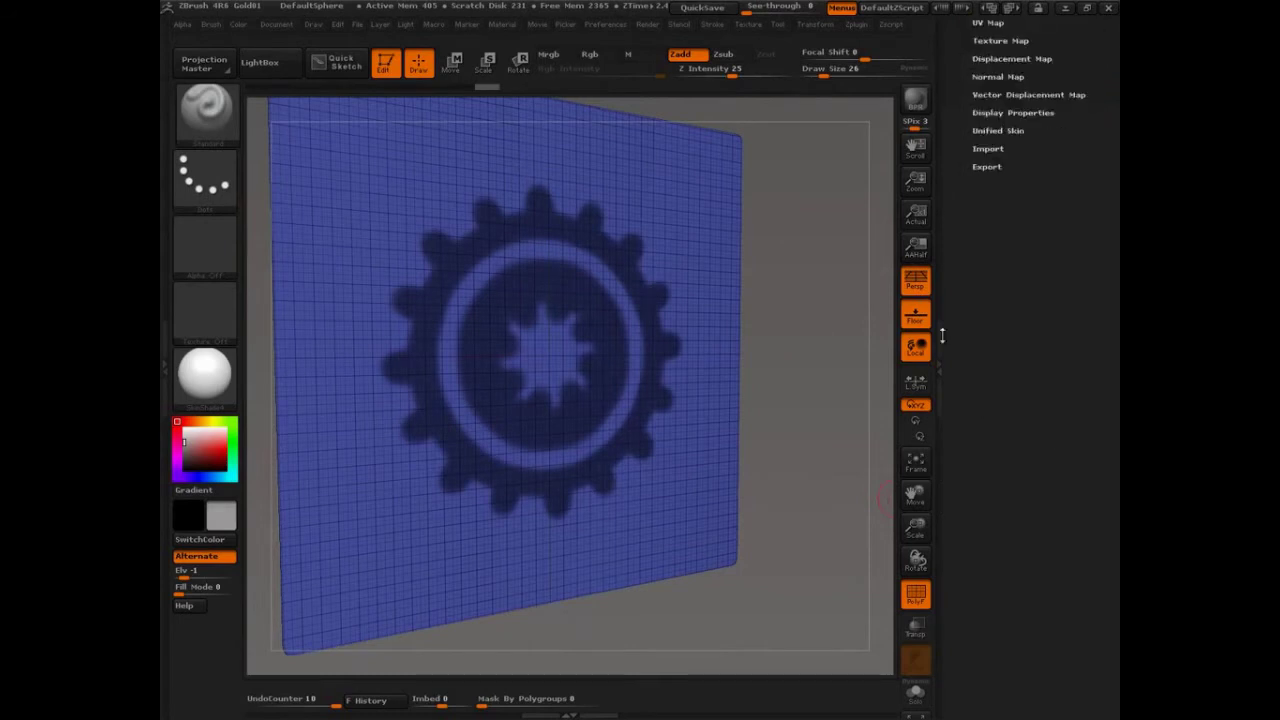
{"action": "scroll", "coordinate": [1022, 326], "scroll_direction": "up", "scroll_amount": 1}
{"action": "left_click", "coordinate": [983, 115]}
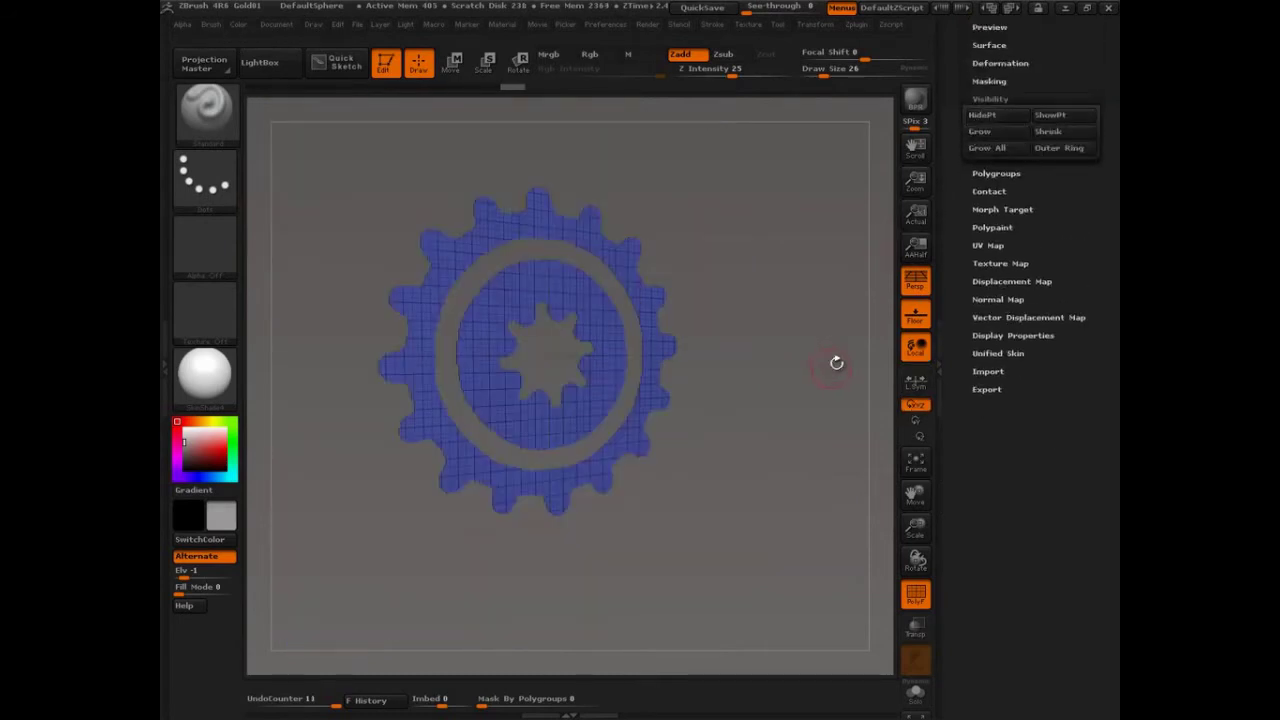
{"action": "left_click_drag", "start_coordinate": [767, 347], "coordinate": [763, 328]}
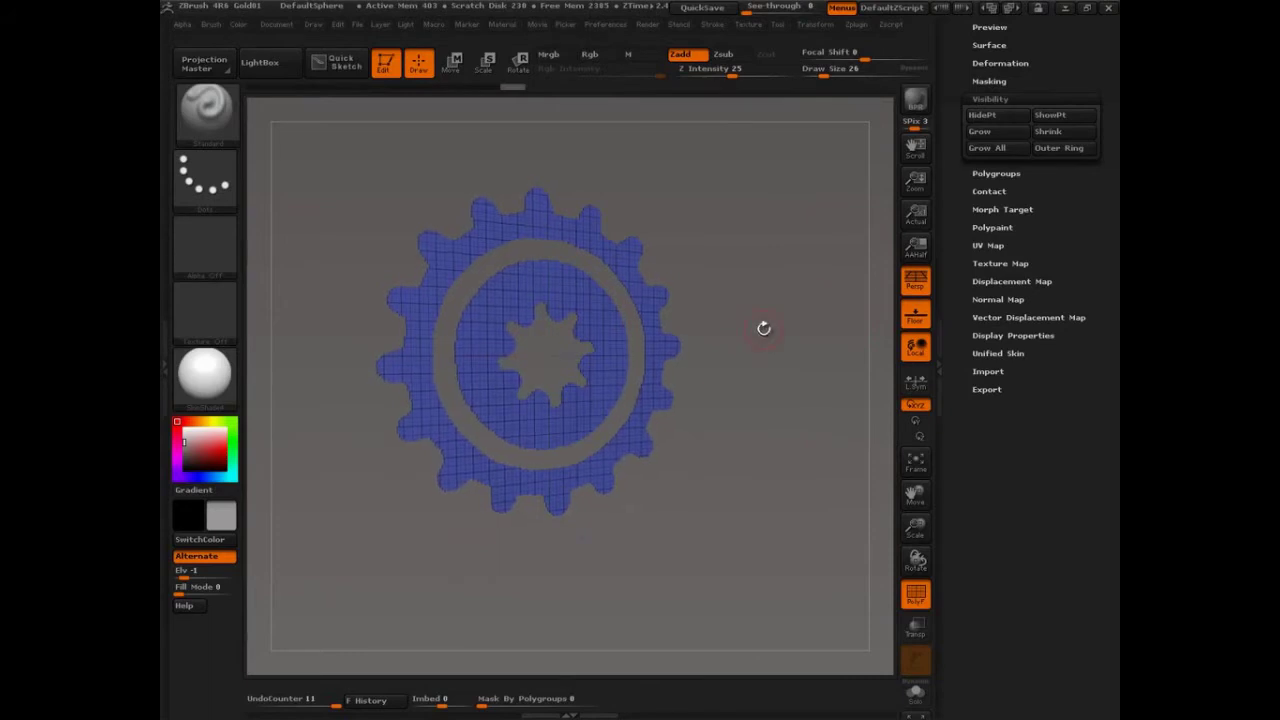
Step: Shrink the visibility of the gear polygons repeatedly to pull their edges inward
{"action": "left_click", "coordinate": [1050, 134]}
{"action": "left_click", "coordinate": [1050, 134]}
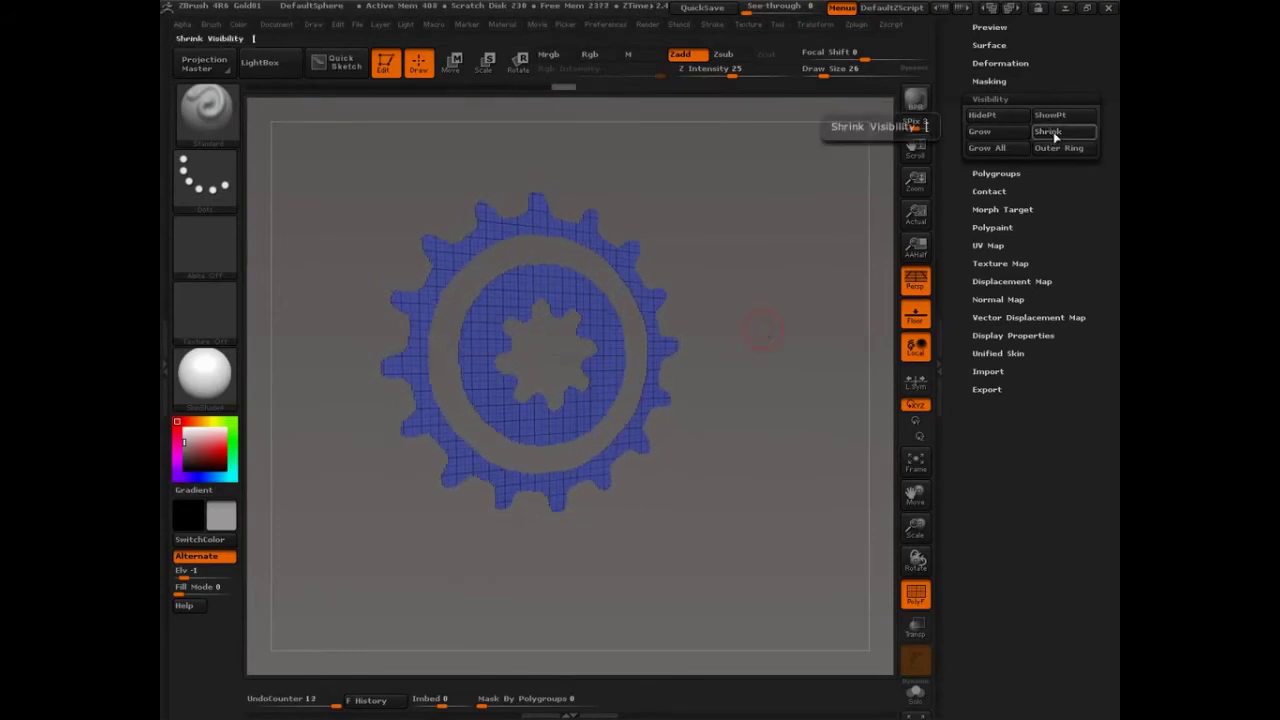
{"action": "left_click", "coordinate": [1055, 137]}
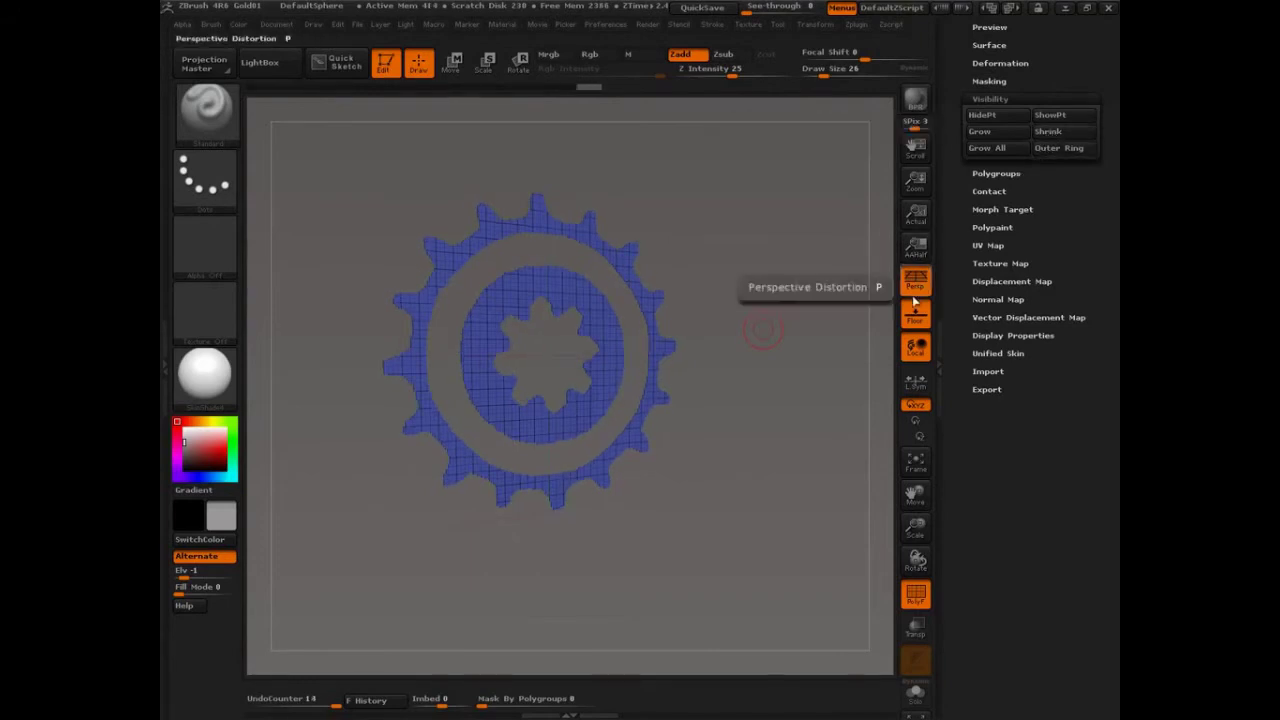
{"action": "left_click", "coordinate": [995, 80]}
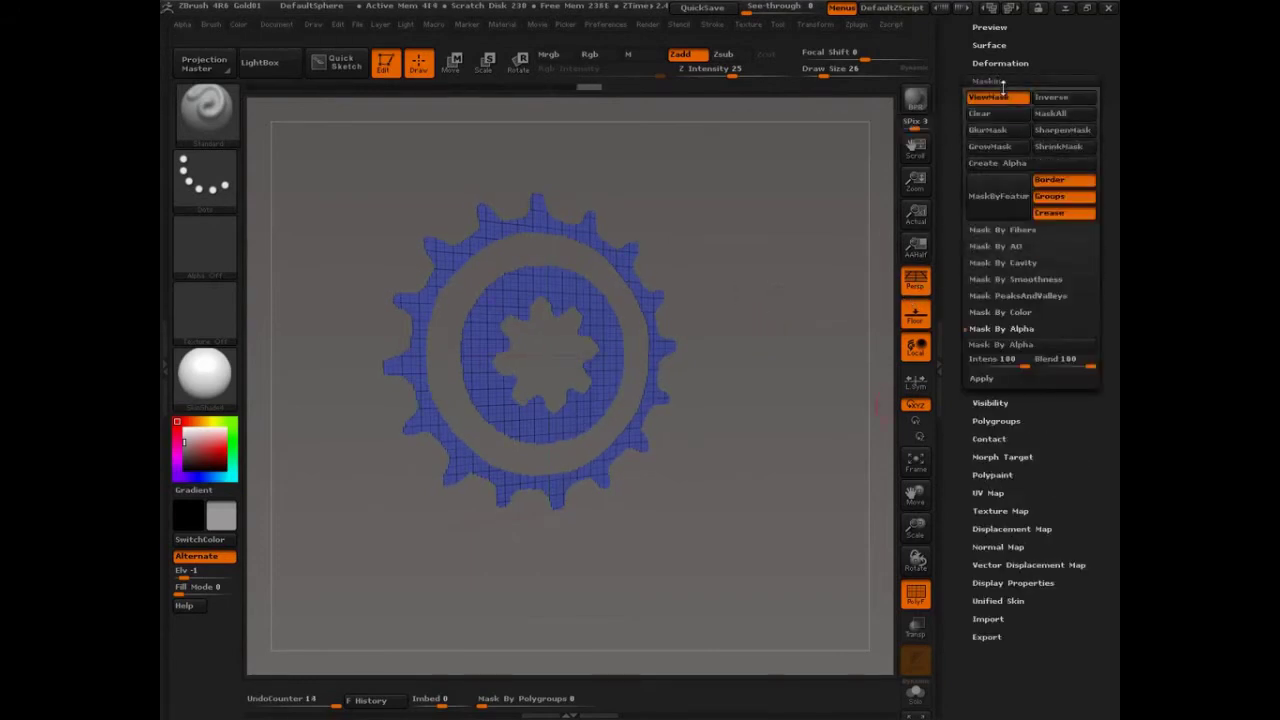
{"action": "left_click", "coordinate": [990, 82]}
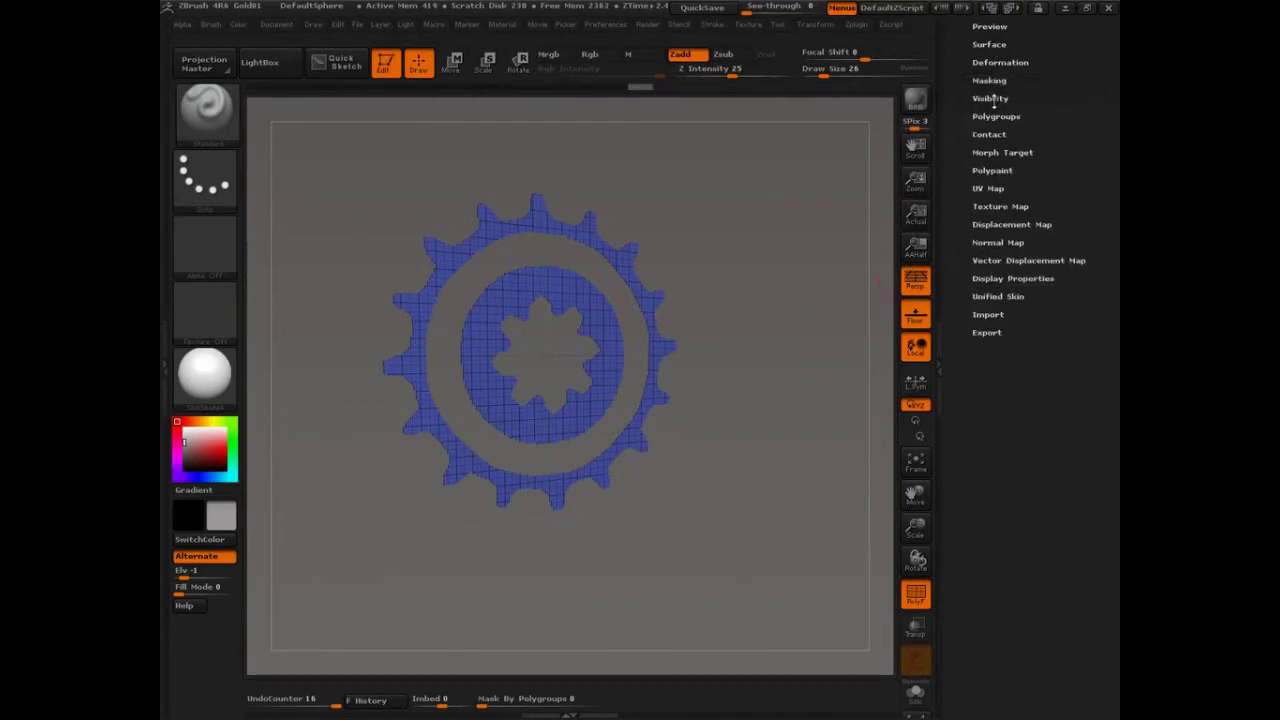
{"action": "left_click", "coordinate": [990, 98]}
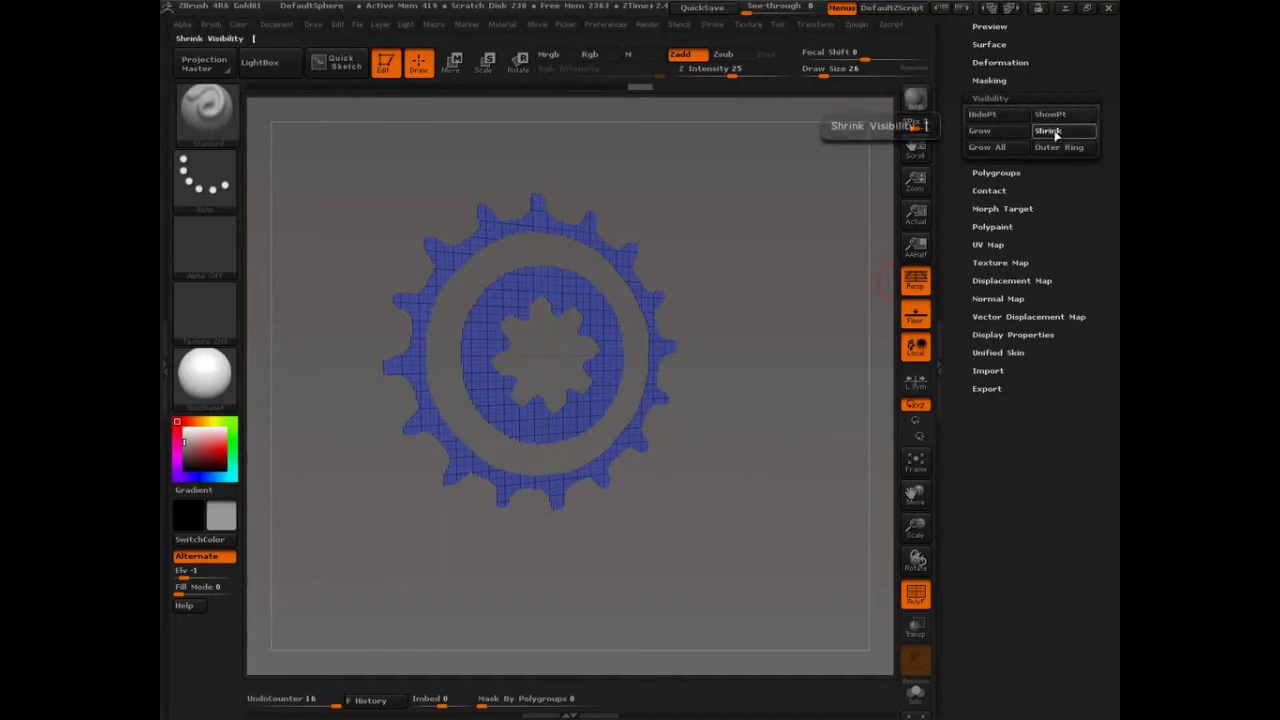
{"action": "left_click", "coordinate": [1056, 134]}
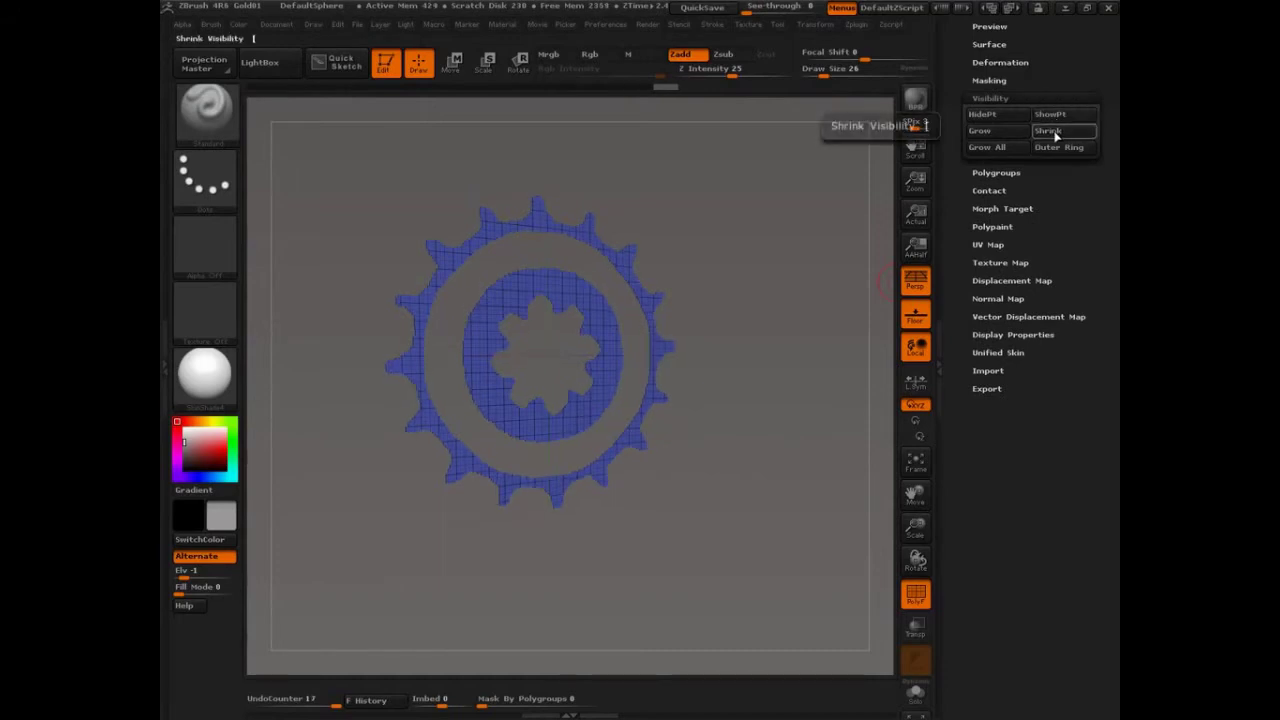
Step: Mask all visible gear polygons and show the whole plane again
{"action": "left_click", "coordinate": [740, 294], "text": "ctrl"}
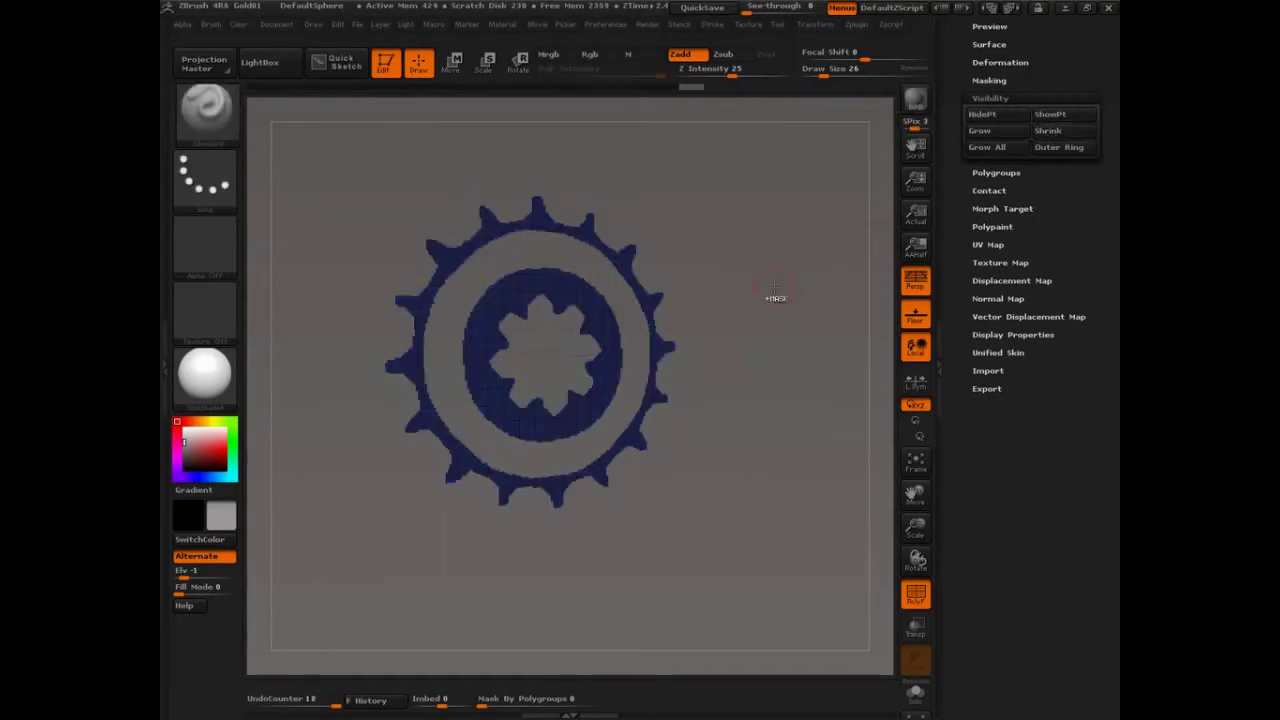
{"action": "left_click", "coordinate": [780, 288], "text": "ctrl+shift"}
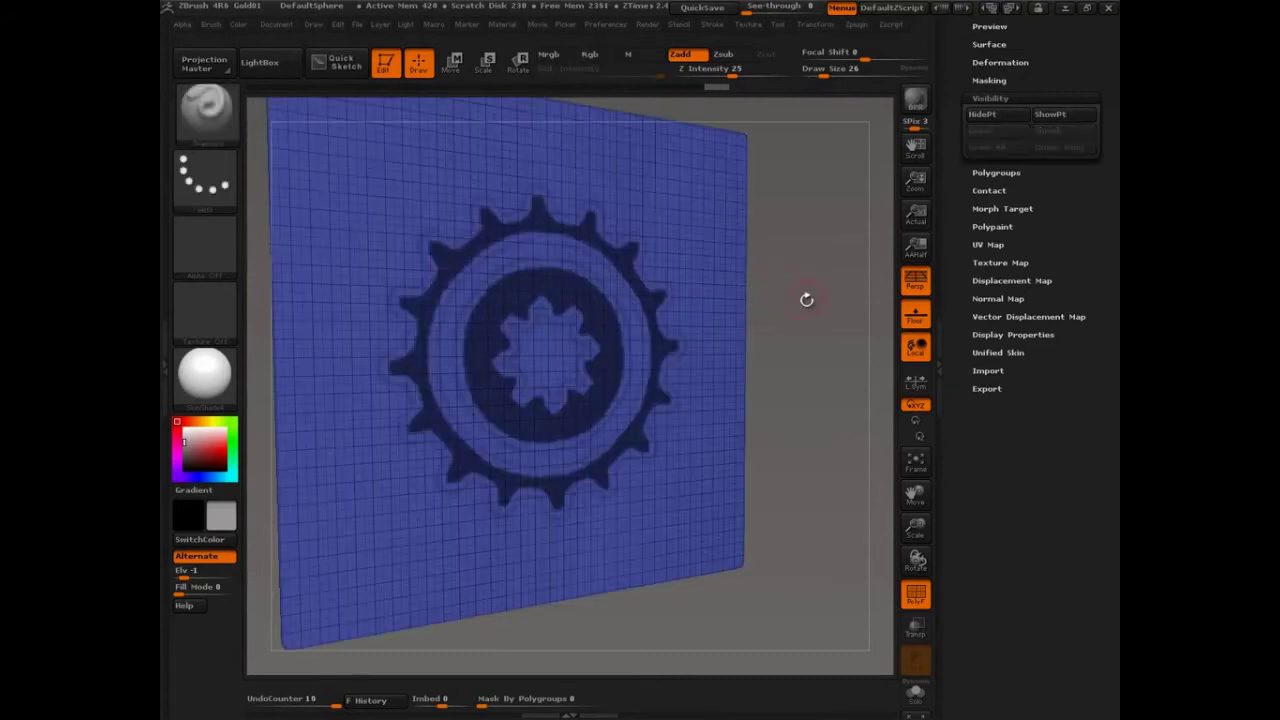
{"action": "left_click_drag", "start_coordinate": [808, 302], "coordinate": [807, 299]}
Step: Preview the extraction of the newly masked, shrunken gear from the SubTool options
{"action": "scroll", "coordinate": [966, 208], "scroll_direction": "up", "scroll_amount": 5}
{"action": "left_click", "coordinate": [988, 176]}
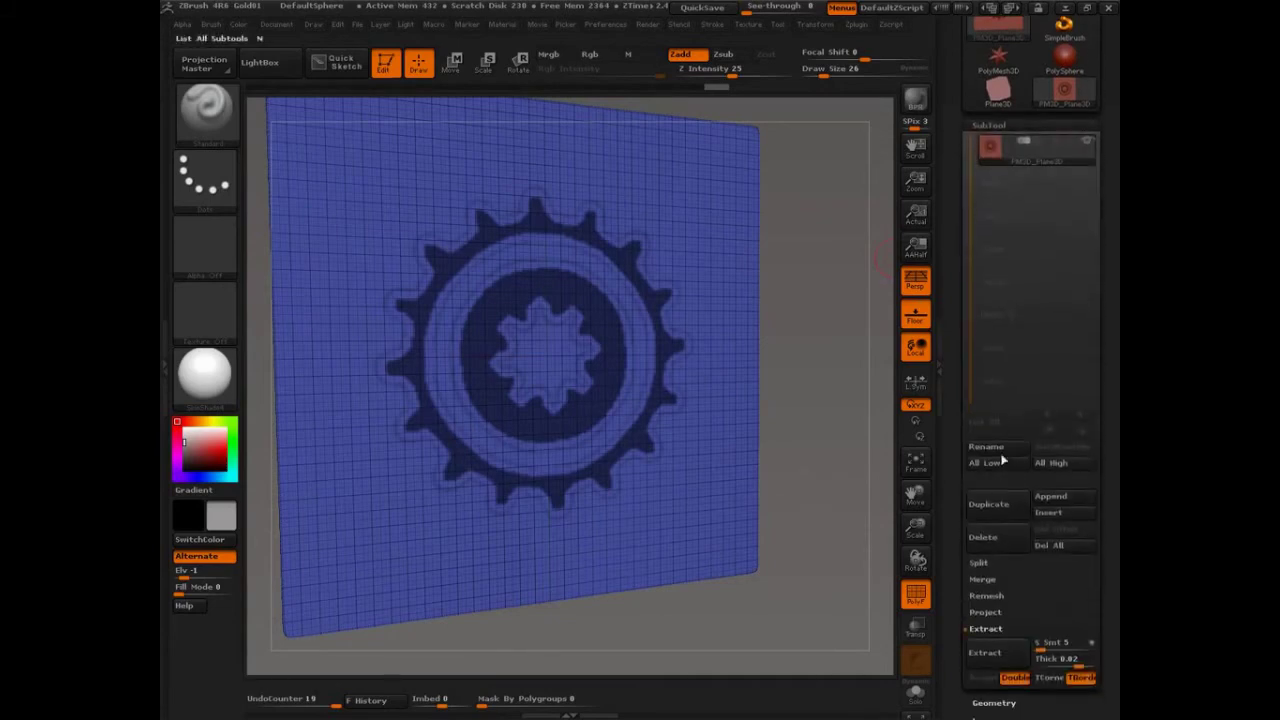
{"action": "left_click", "coordinate": [990, 463]}
{"action": "left_click", "coordinate": [996, 226]}
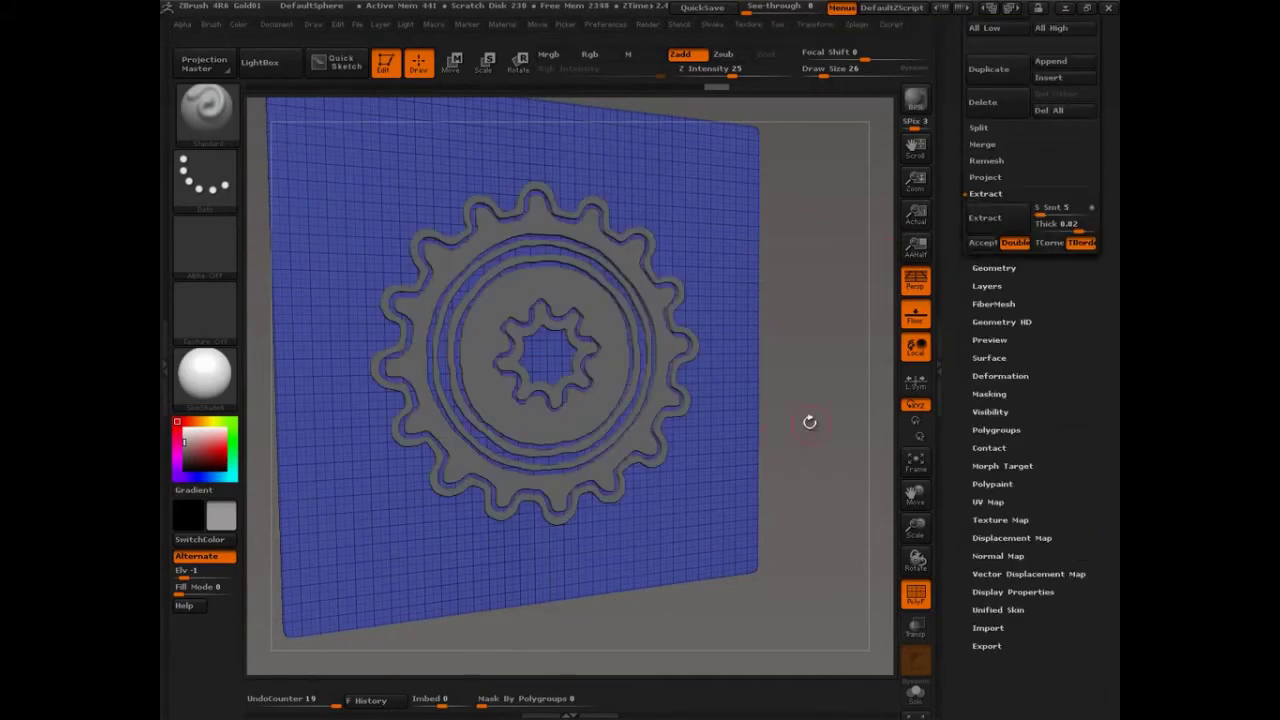
Step: Undo the last visibility change and unhide the rest of the plane again
{"action": "left_click", "coordinate": [845, 407], "text": "ctrl"}
{"action": "left_click_drag", "start_coordinate": [844, 408], "coordinate": [848, 407]}
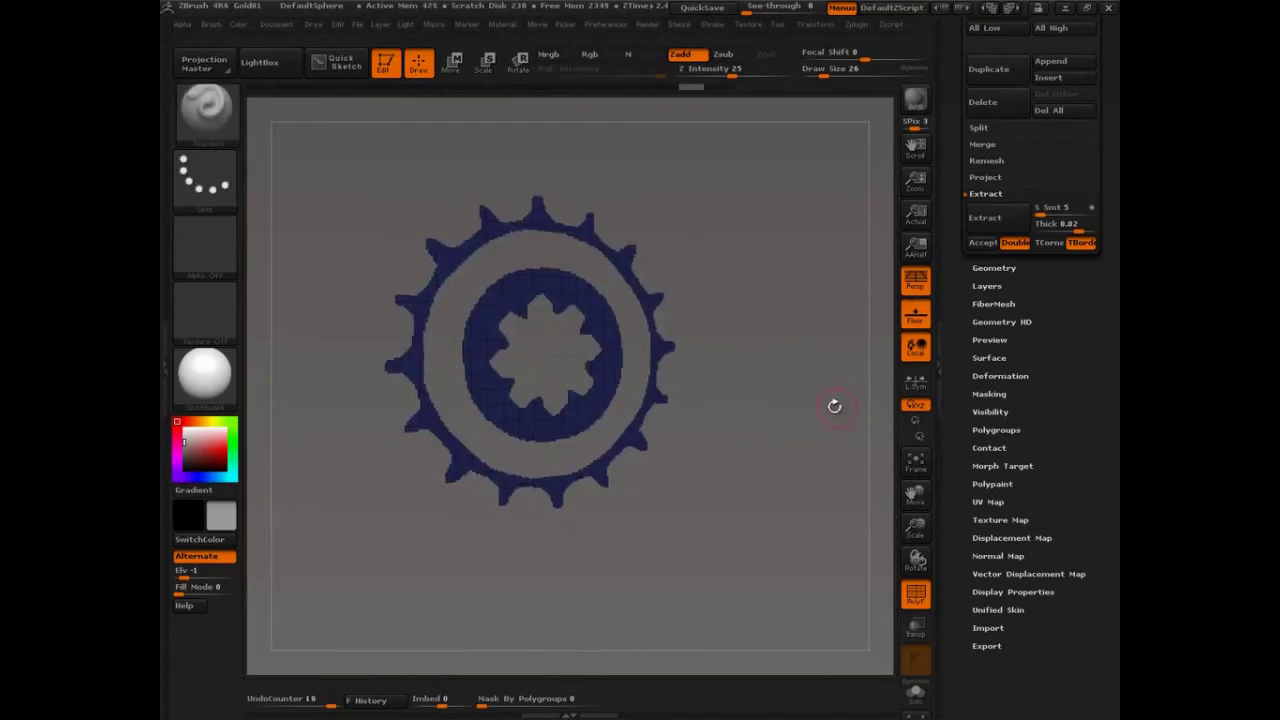
{"action": "left_click", "coordinate": [832, 400], "text": "ctrl+shift"}
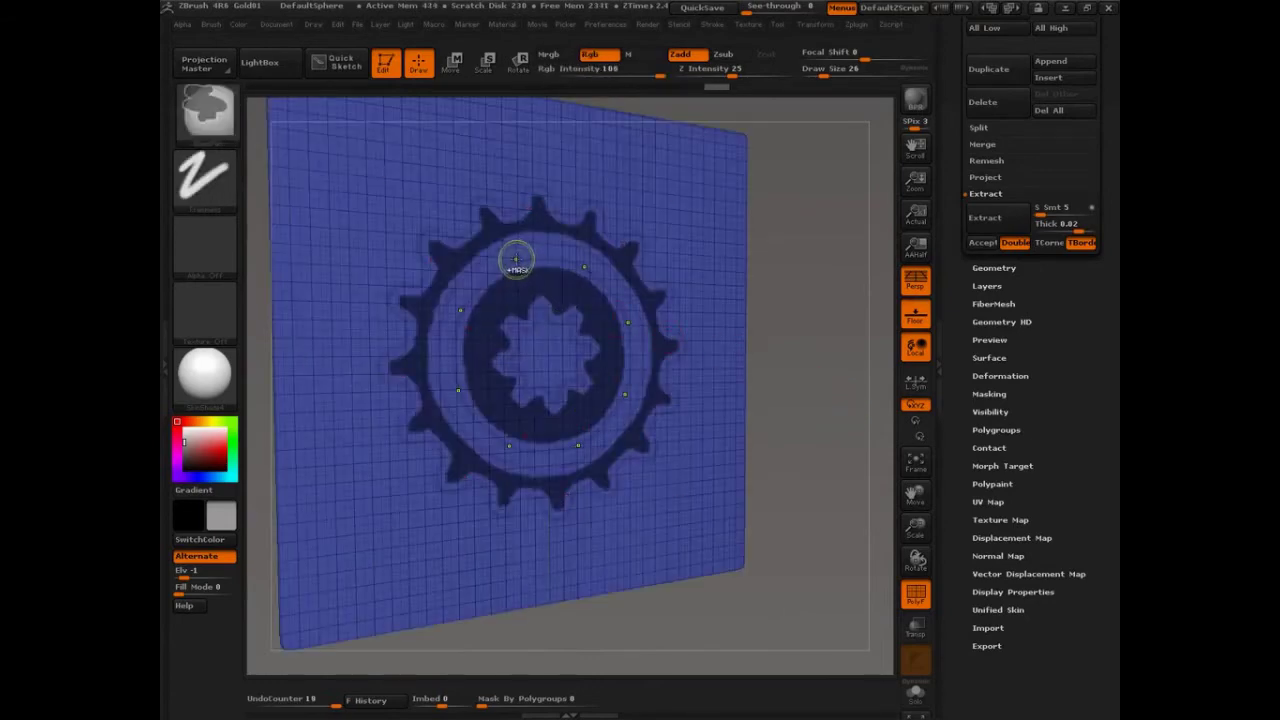
Step: Erase the faint leftover mask between the rings, around the outer teeth and inside the central opening
{"action": "left_click_drag", "start_coordinate": [517, 257], "coordinate": [490, 262], "text": "ctrl"}
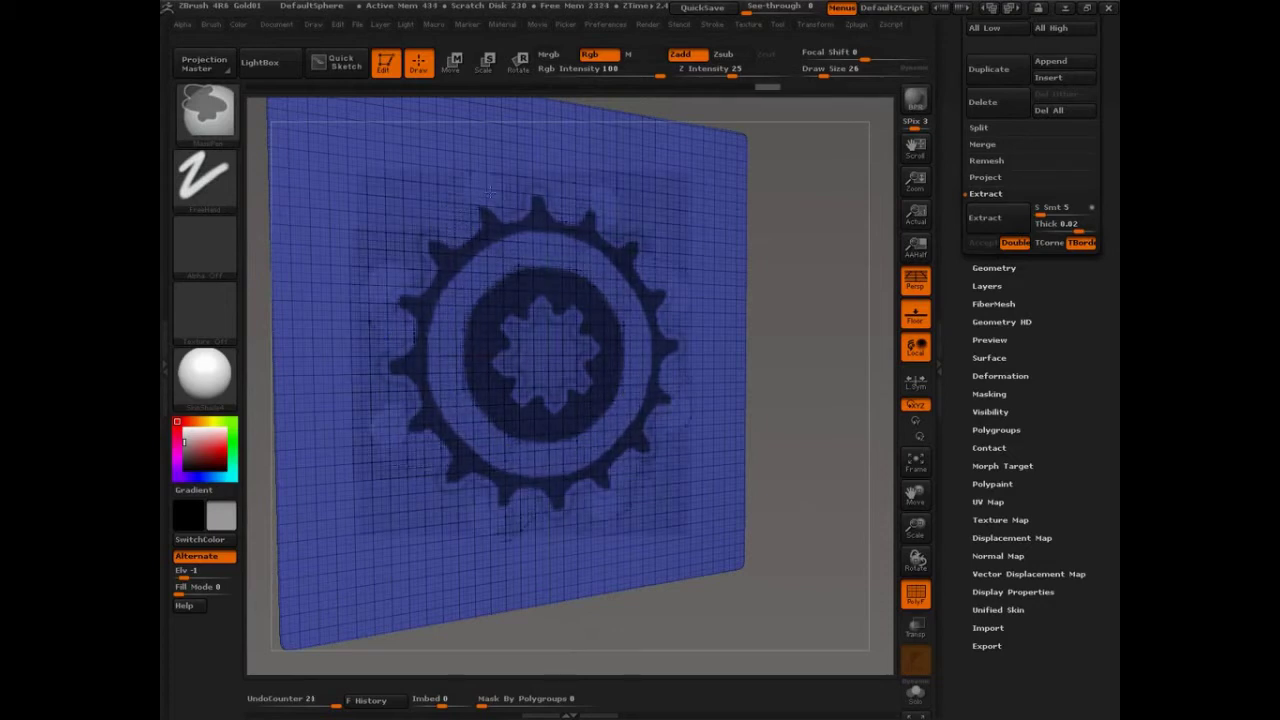
{"action": "left_click_drag", "start_coordinate": [507, 205], "coordinate": [550, 180], "text": "ctrl+alt"}
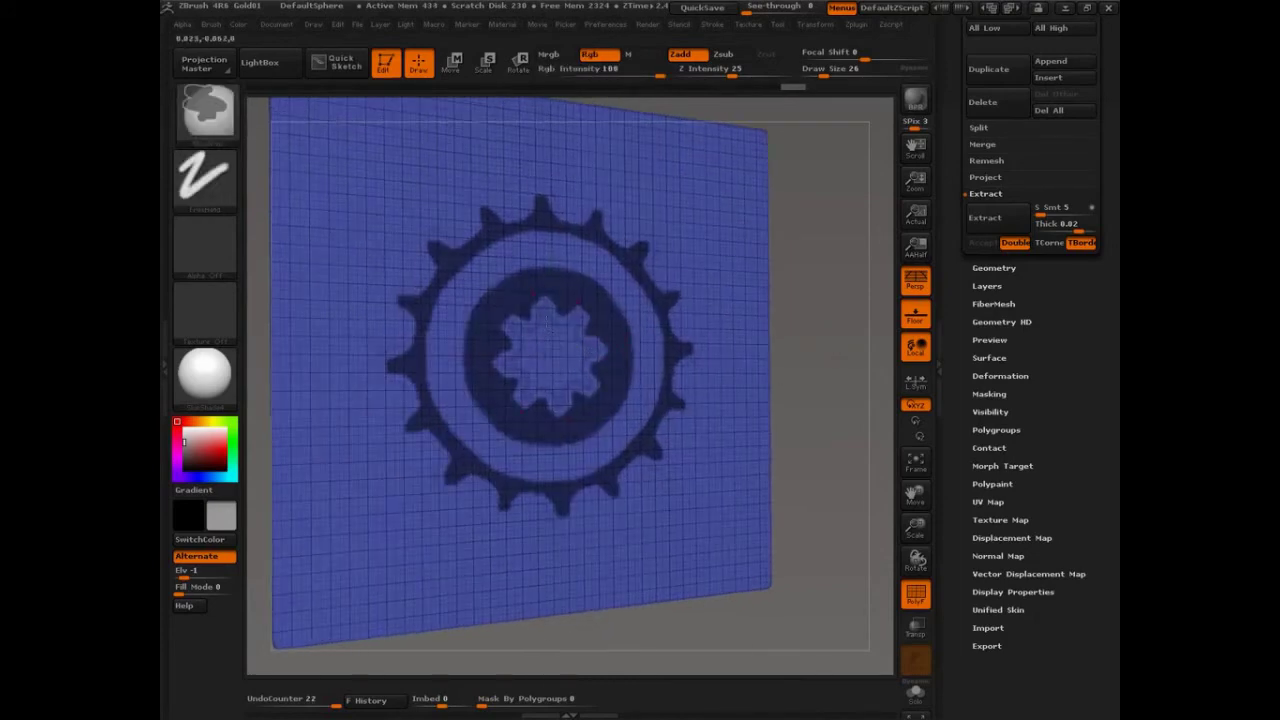
{"action": "left_click_drag", "start_coordinate": [548, 312], "coordinate": [547, 345], "text": "ctrl+alt"}
Step: Turn the polyframe off and clean up the remaining faint mask around the outer teeth and star-shaped opening
{"action": "left_click_drag", "start_coordinate": [836, 361], "coordinate": [826, 363]}
{"action": "key", "text": "shift+f"}
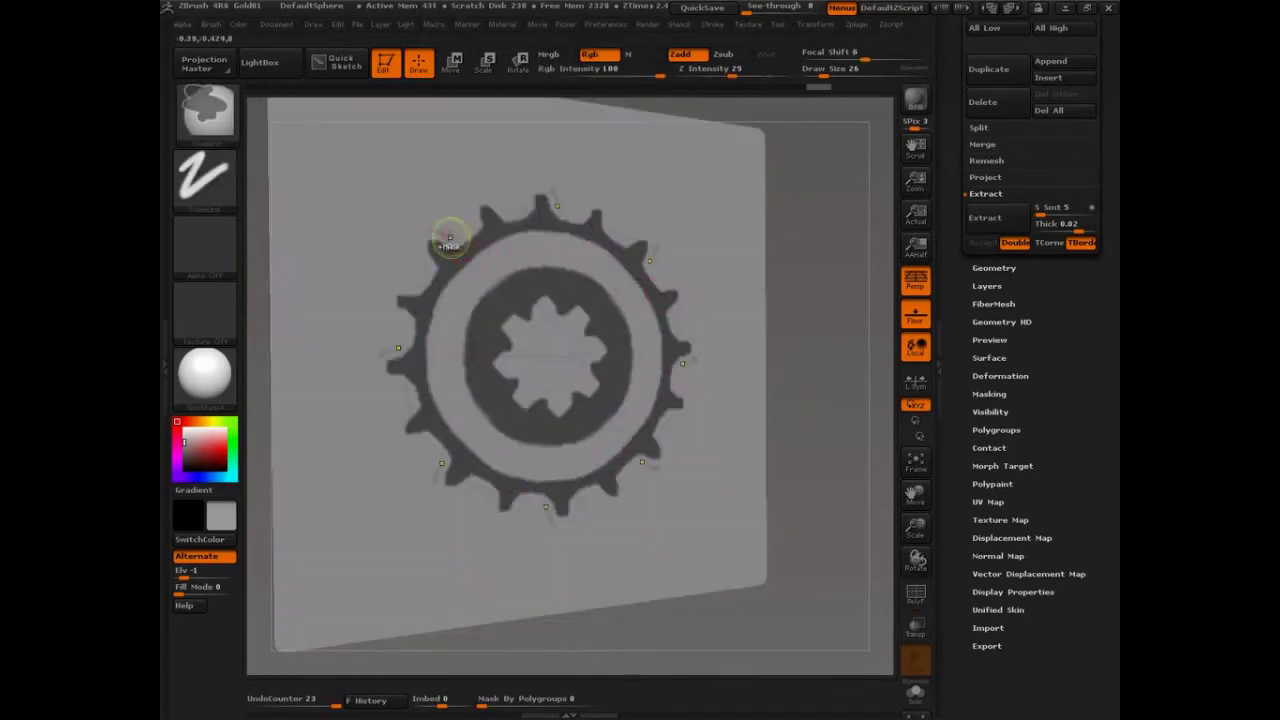
{"action": "left_click_drag", "start_coordinate": [442, 228], "coordinate": [418, 268]}
{"action": "left_click", "coordinate": [416, 278], "text": "ctrl"}
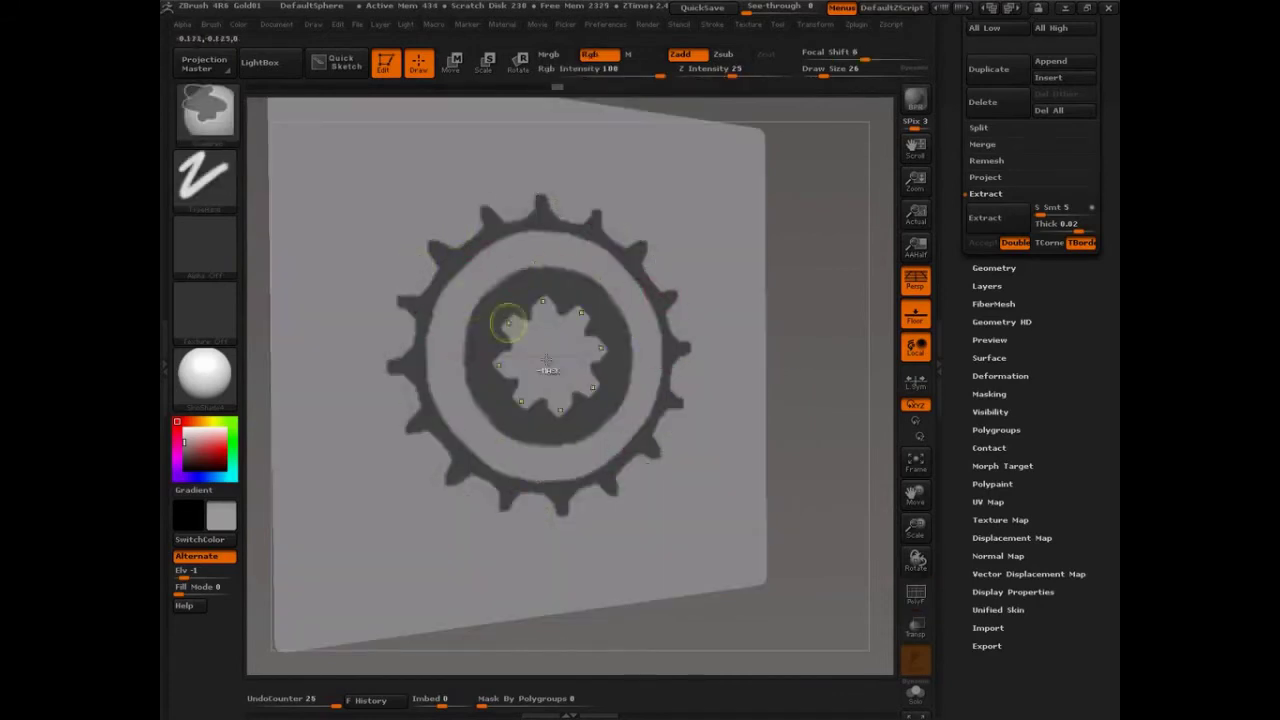
{"action": "left_click", "coordinate": [553, 348], "text": "ctrl"}
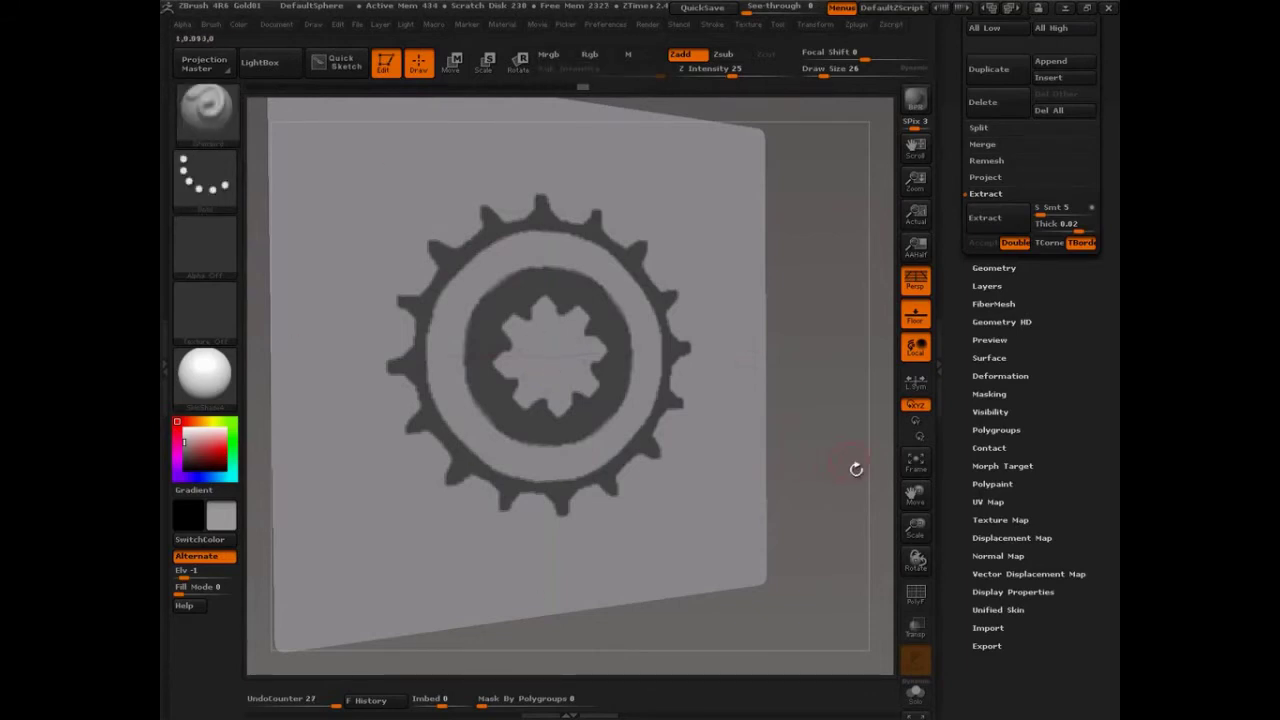
Step: Preview the extraction of the cleaned gear mask and check its edges from different angles
{"action": "left_click", "coordinate": [984, 217]}
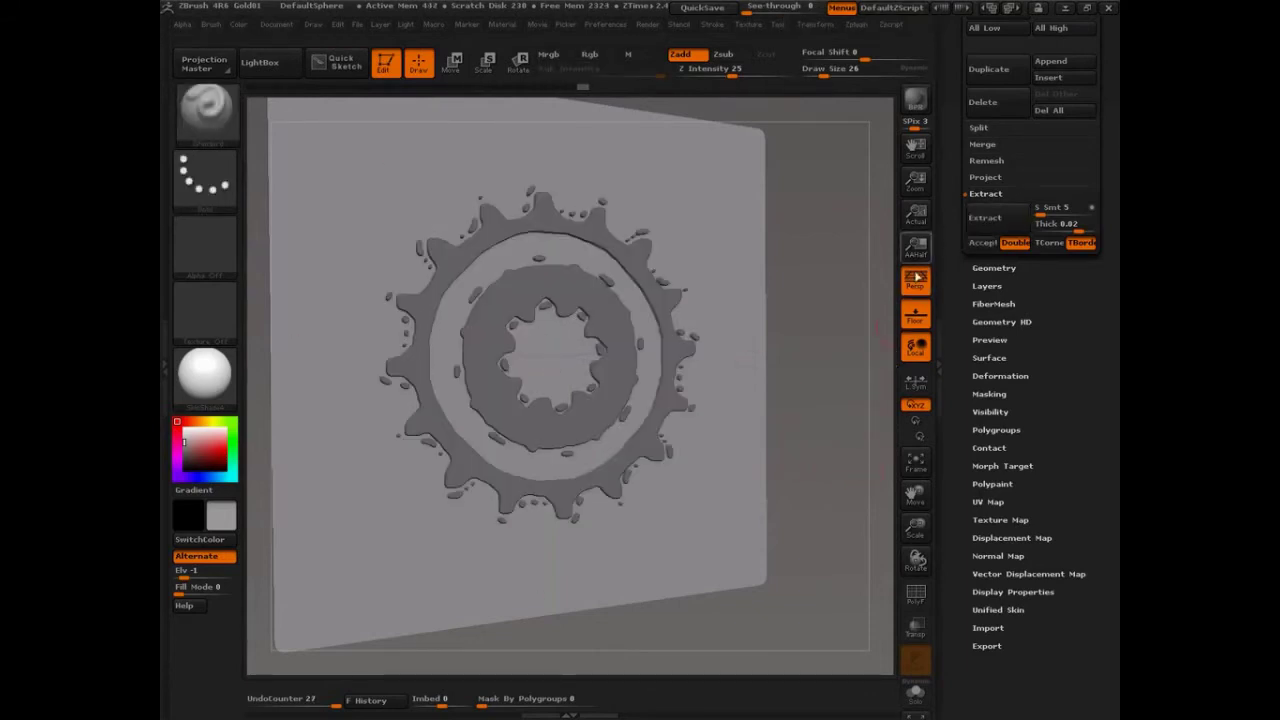
{"action": "left_click_drag", "start_coordinate": [845, 317], "coordinate": [843, 323]}
{"action": "left_click", "coordinate": [982, 228]}
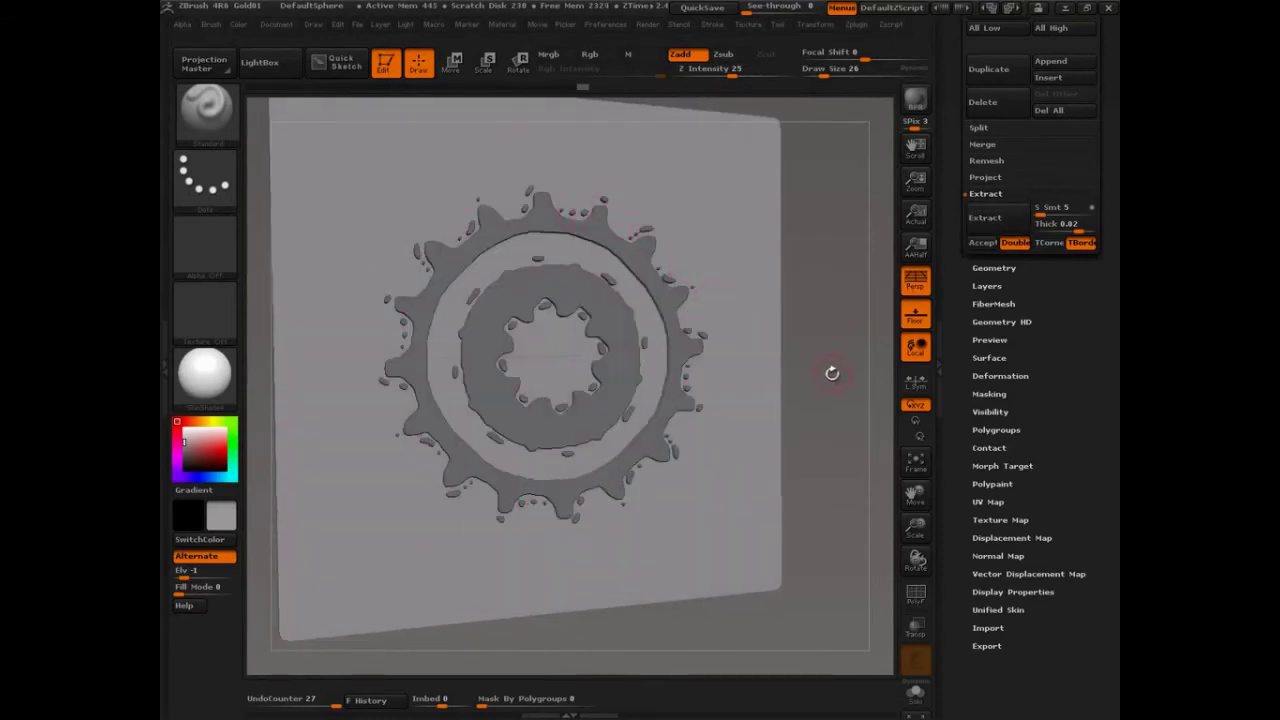
{"action": "left_click_drag", "start_coordinate": [833, 316], "coordinate": [815, 317]}
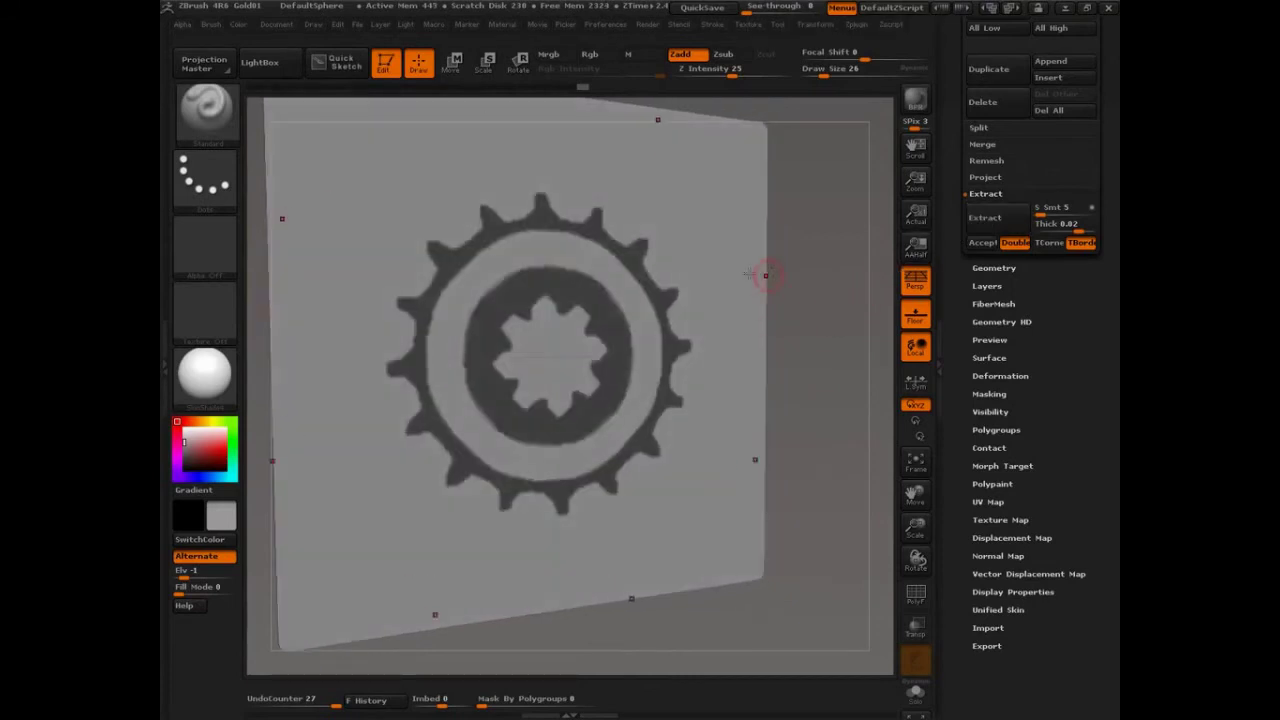
Step: Erase the last stray mask beside the topmost outer tooth and round off the notches of the star-shaped opening
{"action": "key", "text": "ctrl"}
{"action": "left_click_drag", "start_coordinate": [528, 181], "coordinate": [550, 181], "text": "ctrl+alt"}
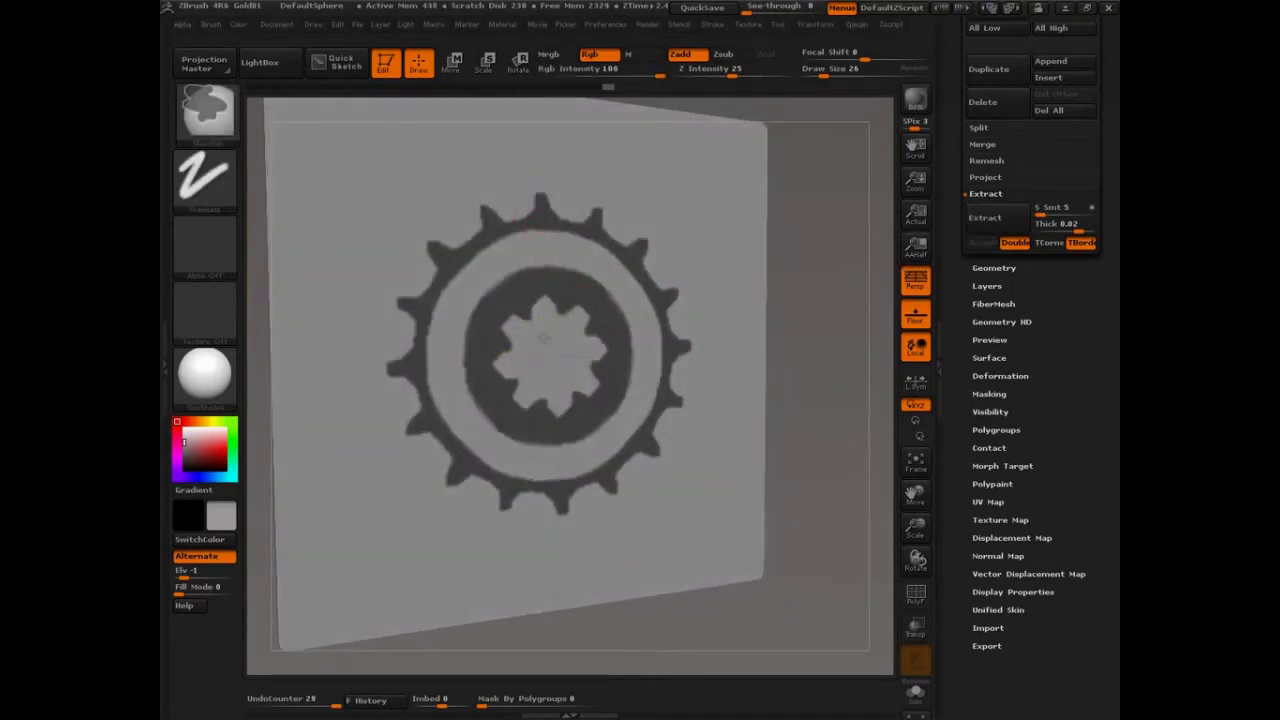
{"action": "left_click_drag", "start_coordinate": [546, 314], "coordinate": [545, 309], "text": "ctrl+alt"}
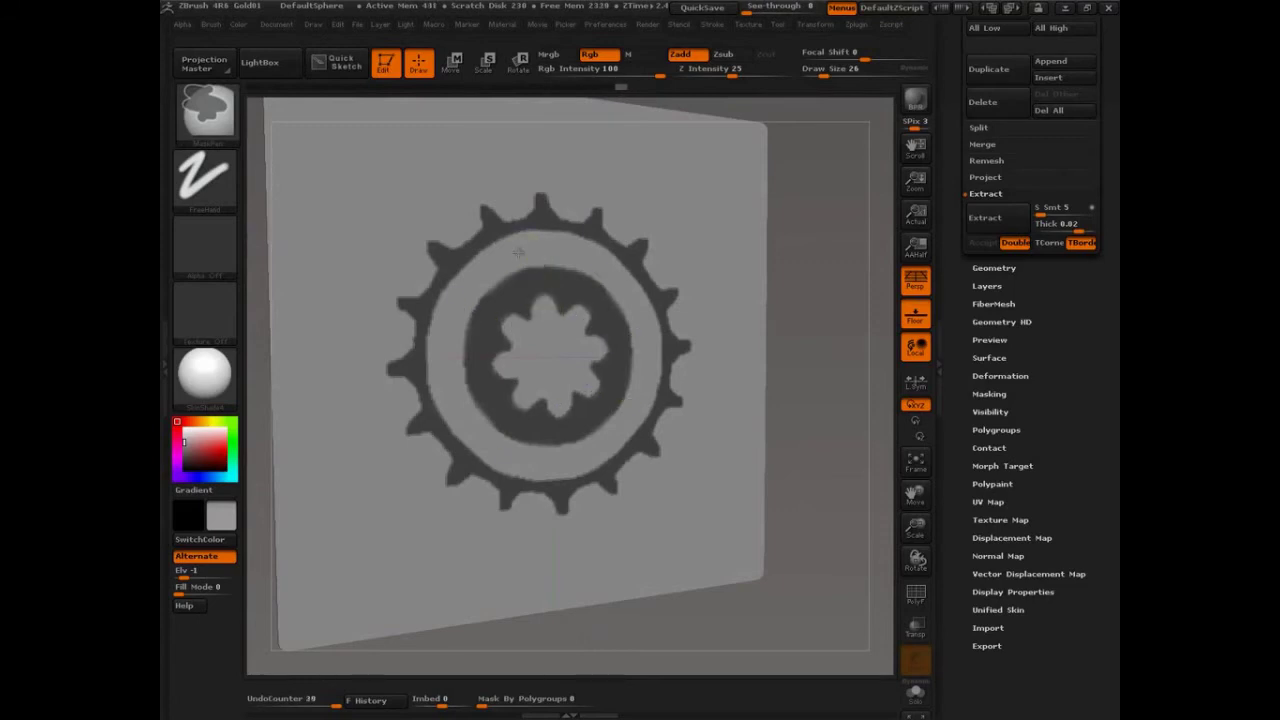
Step: Extract the cleaned gear mask at 0.02 thickness, accept the result and select the new gear subtool
{"action": "left_click", "coordinate": [980, 218]}
{"action": "left_click_drag", "start_coordinate": [810, 305], "coordinate": [868, 307]}
{"action": "left_click", "coordinate": [984, 240]}
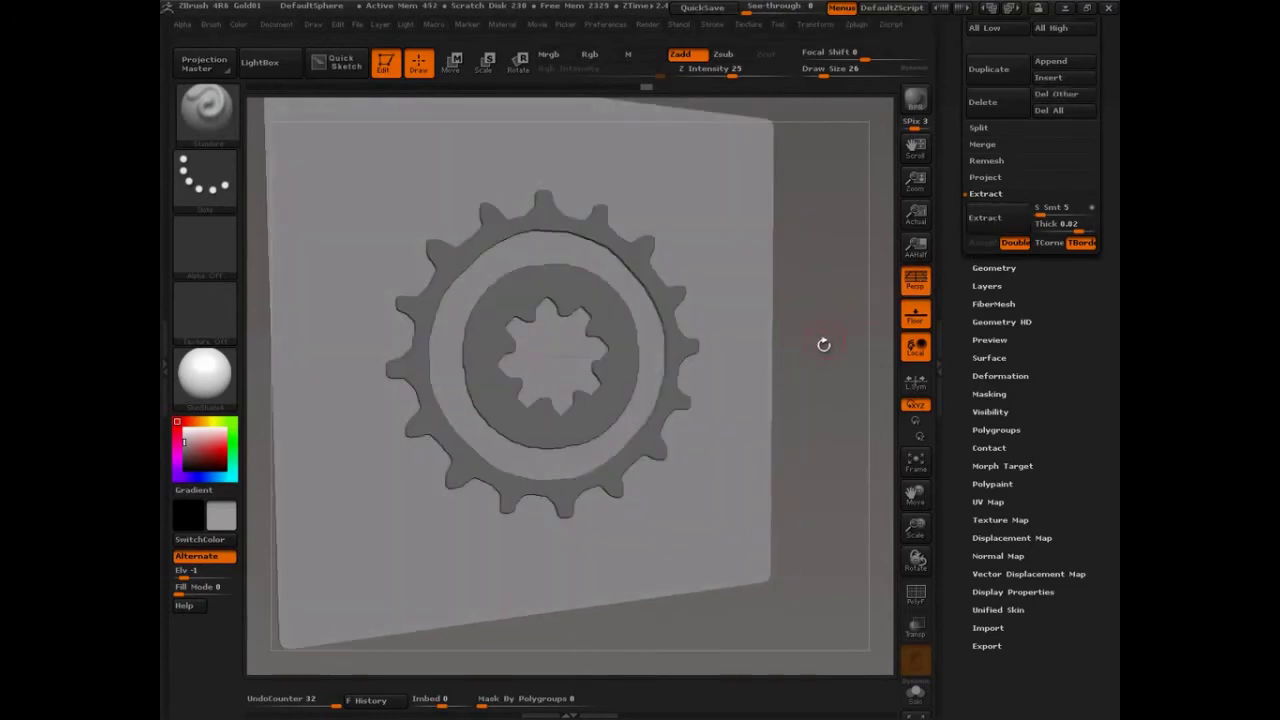
{"action": "left_click", "coordinate": [982, 145]}
{"action": "left_click_drag", "start_coordinate": [966, 45], "coordinate": [966, 655]}
{"action": "left_click", "coordinate": [999, 369]}
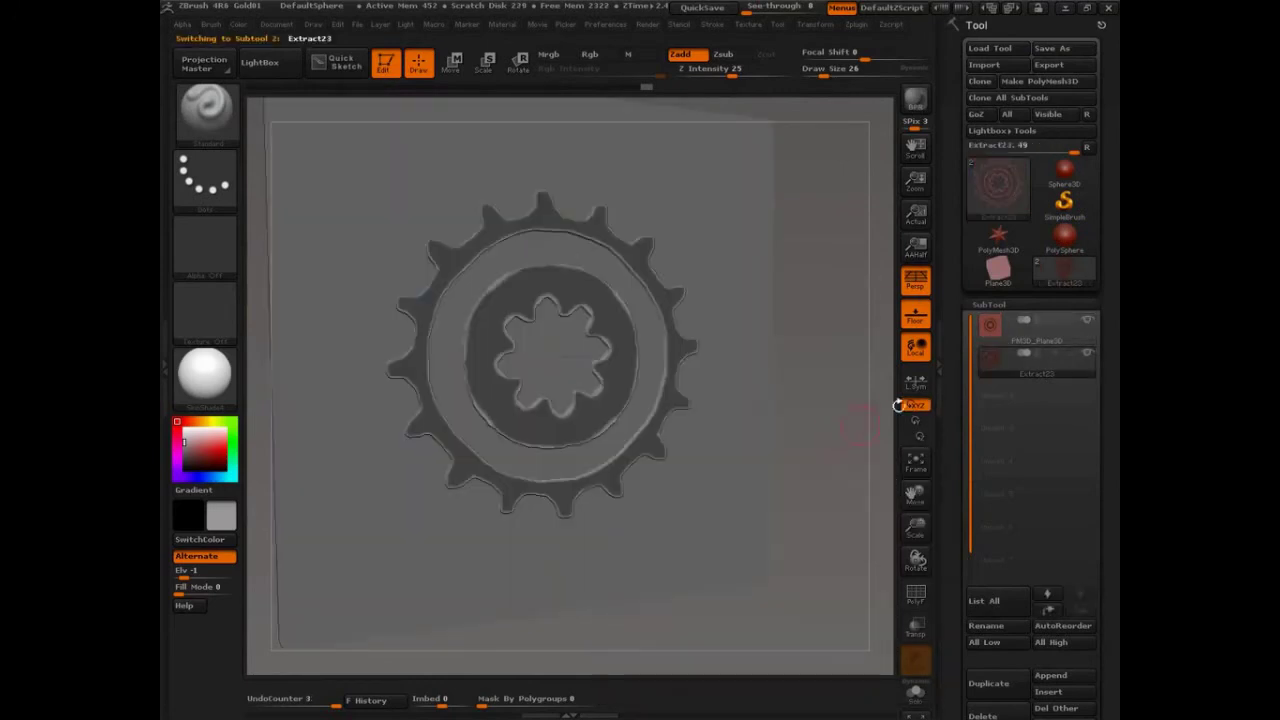
Step: Clear the extracted gear's mask, isolate the gear in Solo mode and check its topology with the polyframe
{"action": "left_click_drag", "start_coordinate": [789, 331], "coordinate": [794, 438], "text": "ctrl"}
{"action": "left_click_drag", "start_coordinate": [856, 391], "coordinate": [832, 392]}
{"action": "key", "text": "alt+s"}
{"action": "key", "text": "shift+f"}
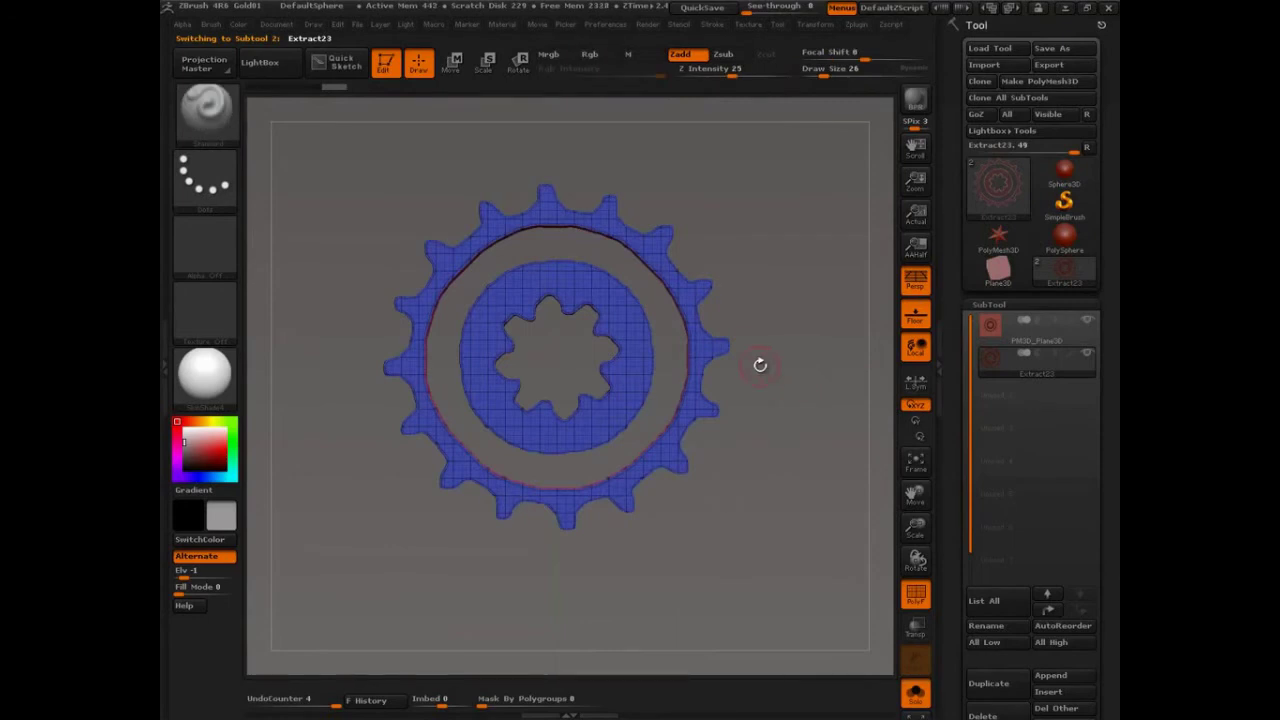
{"action": "key", "text": "shift+f"}
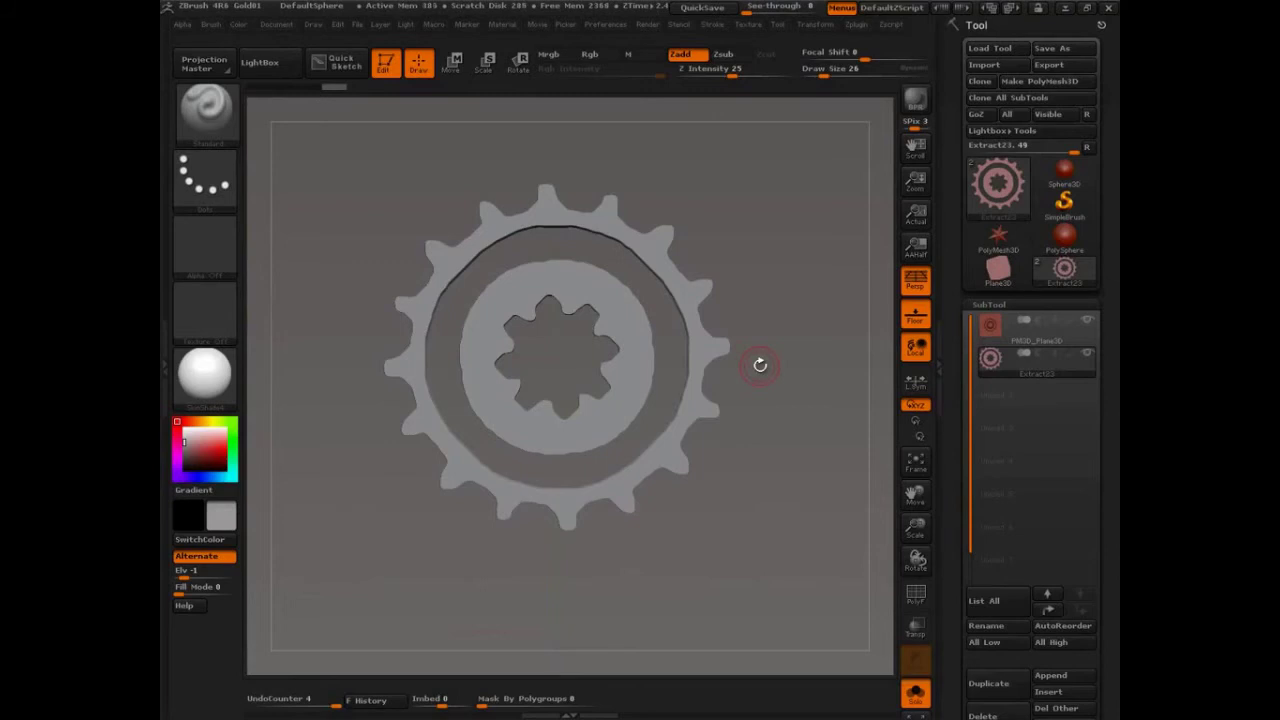
Step: Select the plane subtool, clear its gear mask and turn off radial and X symmetry
{"action": "left_click", "coordinate": [1086, 354]}
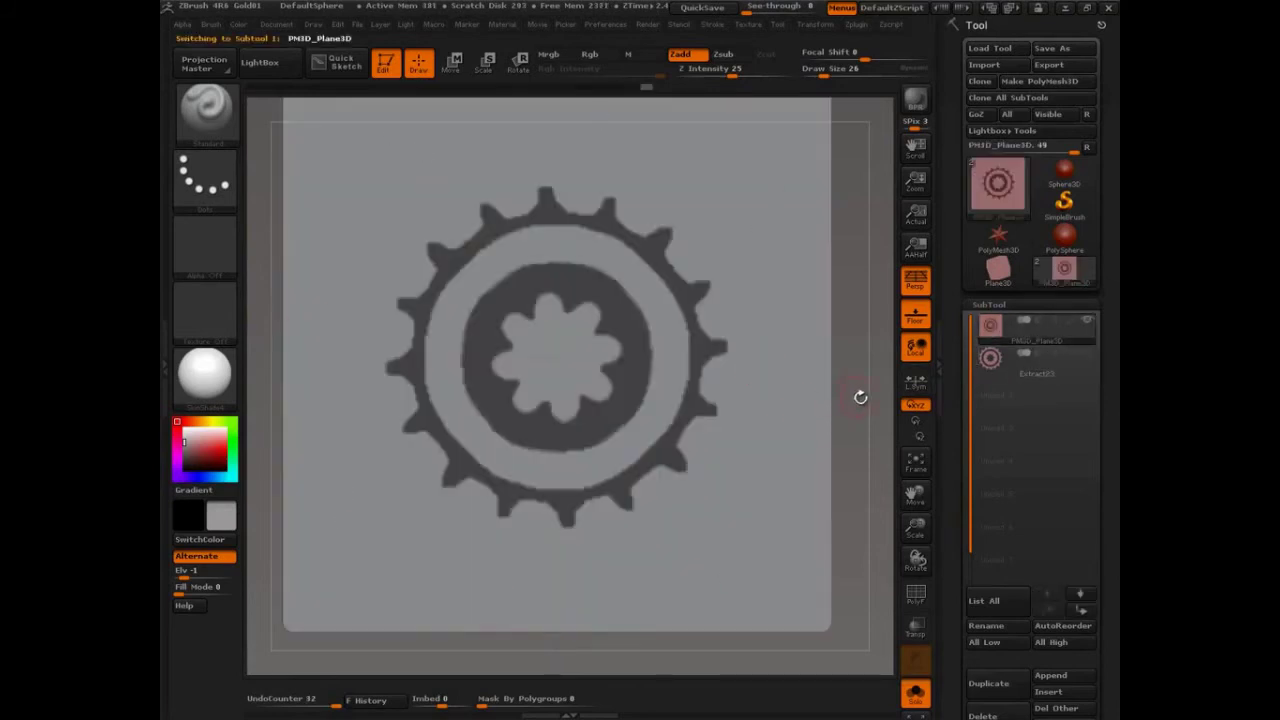
{"action": "left_click_drag", "start_coordinate": [856, 395], "coordinate": [824, 440], "text": "alt"}
{"action": "left_click", "coordinate": [814, 26]}
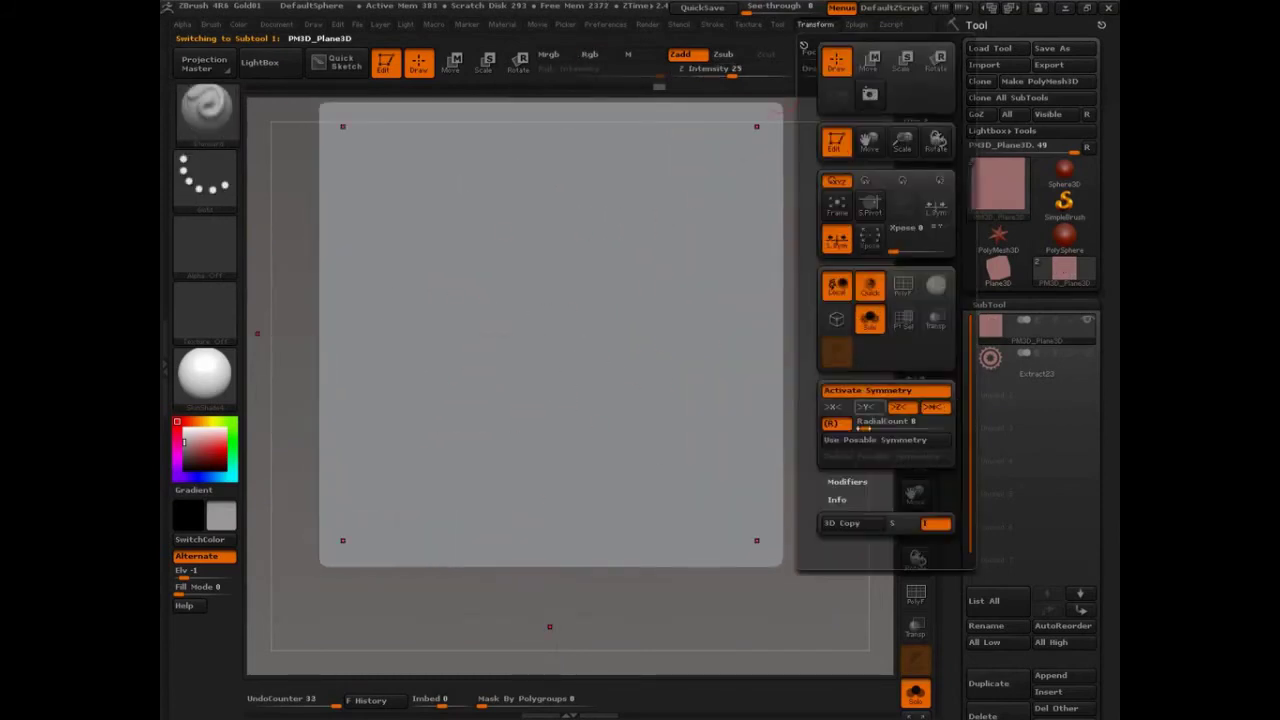
{"action": "left_click", "coordinate": [833, 424]}
{"action": "left_click", "coordinate": [836, 408]}
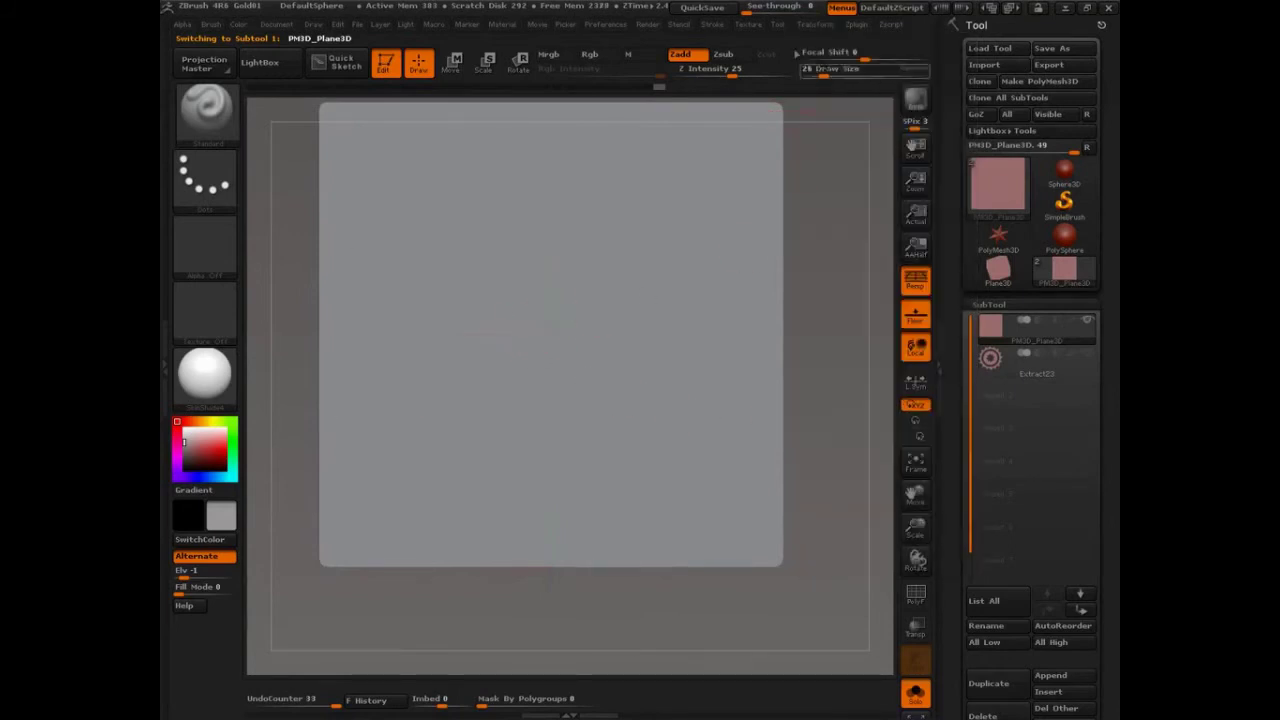
{"action": "left_click", "coordinate": [815, 25]}
{"action": "left_click", "coordinate": [837, 409]}
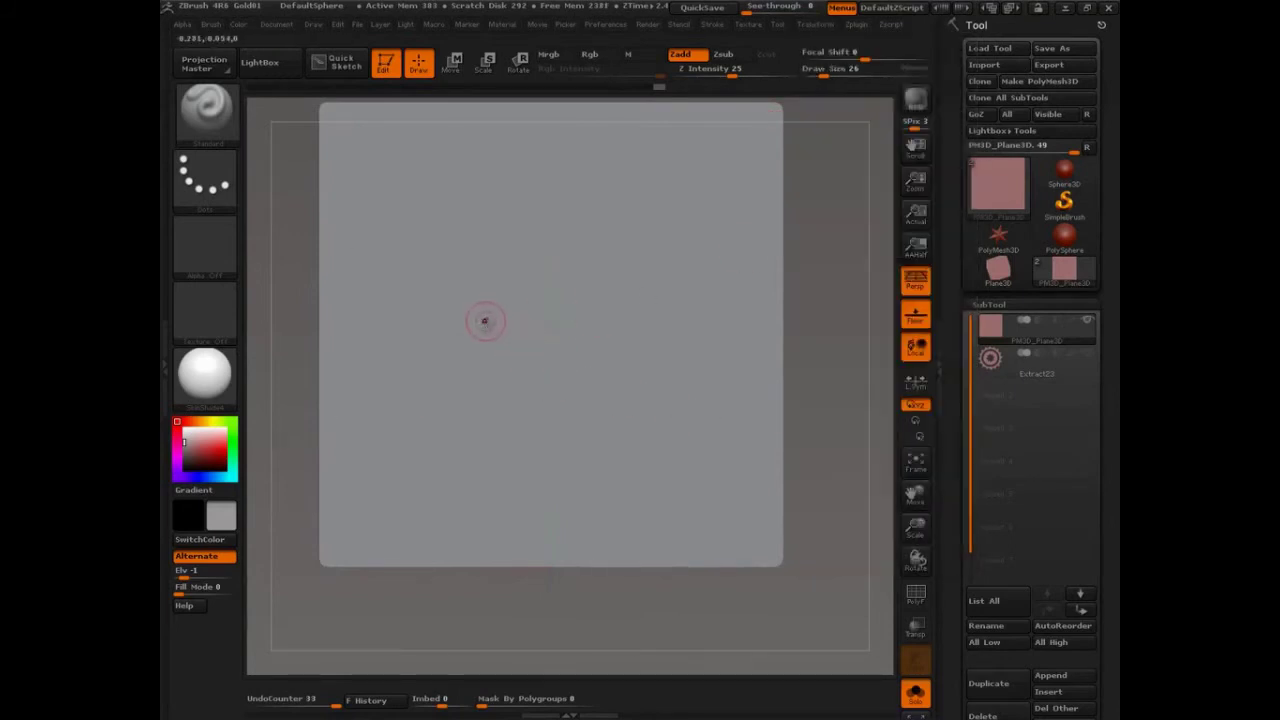
Step: Paint a slanted pistol grip mask on the plane with a solid square alpha at Draw Size 86
{"action": "key", "text": "s"}
{"action": "left_click_drag", "start_coordinate": [474, 336], "coordinate": [496, 330]}
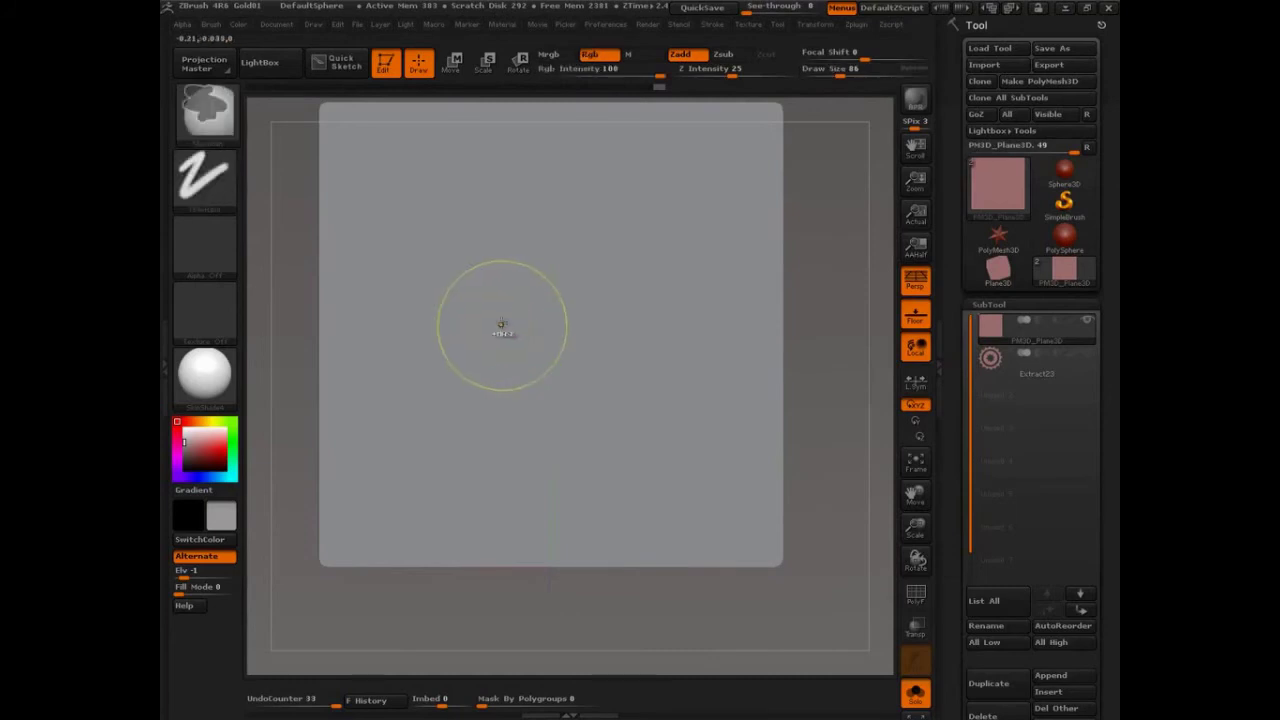
{"action": "left_click", "coordinate": [206, 247], "text": "ctrl"}
{"action": "left_click", "coordinate": [686, 380]}
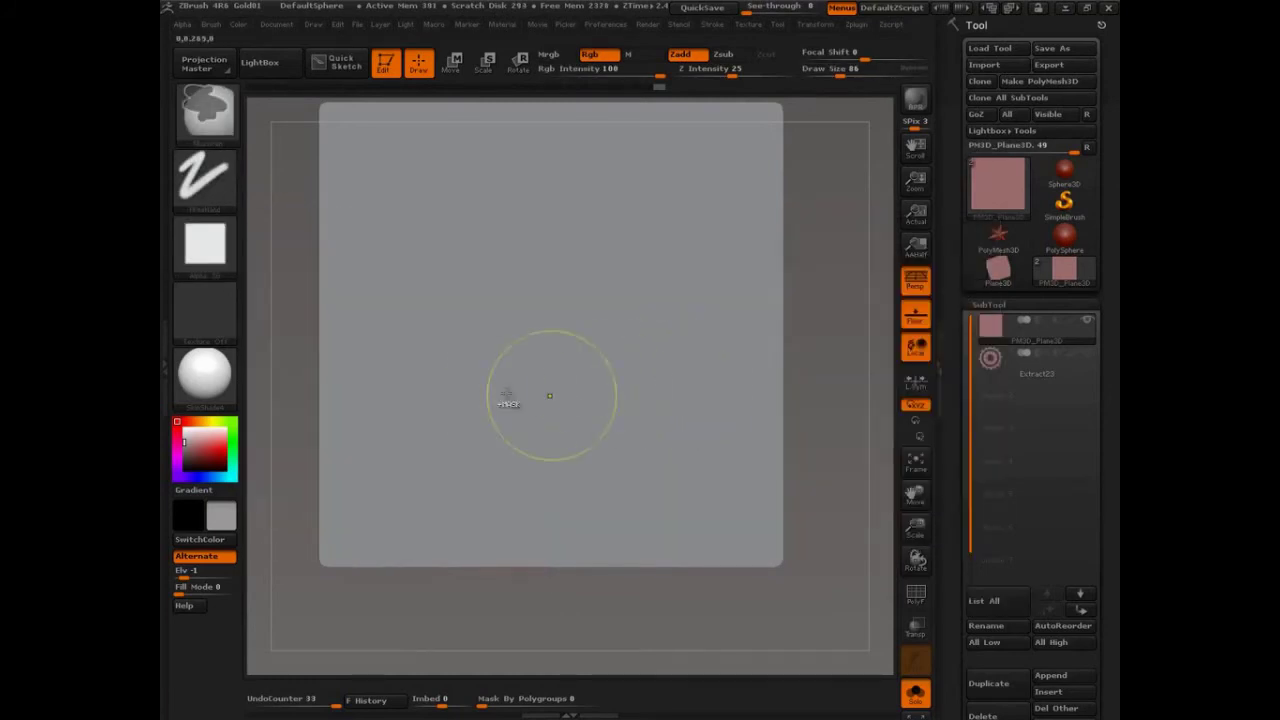
{"action": "left_click_drag", "start_coordinate": [466, 343], "coordinate": [421, 454]}
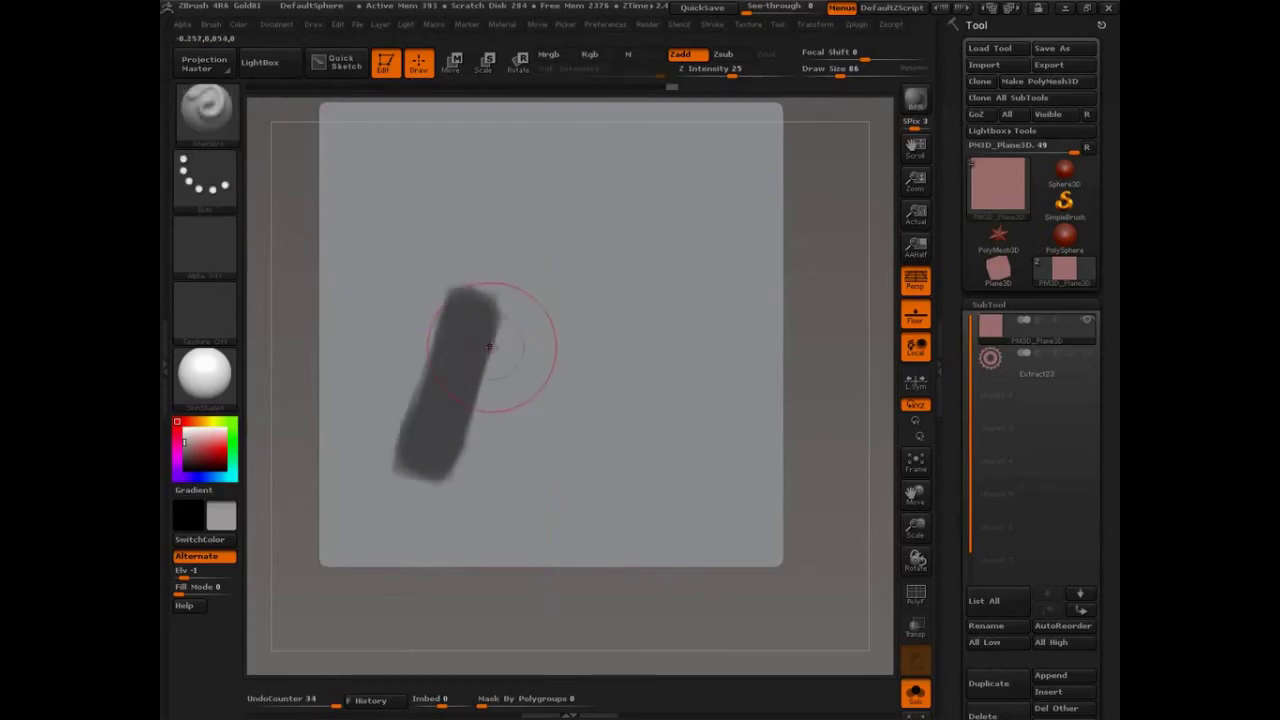
Step: Paint the rest of the pistol mask with smaller brush sizes, adding the rear bump, hammer, barrel and trigger guard
{"action": "key", "text": "s"}
{"action": "left_click_drag", "start_coordinate": [491, 346], "coordinate": [450, 308]}
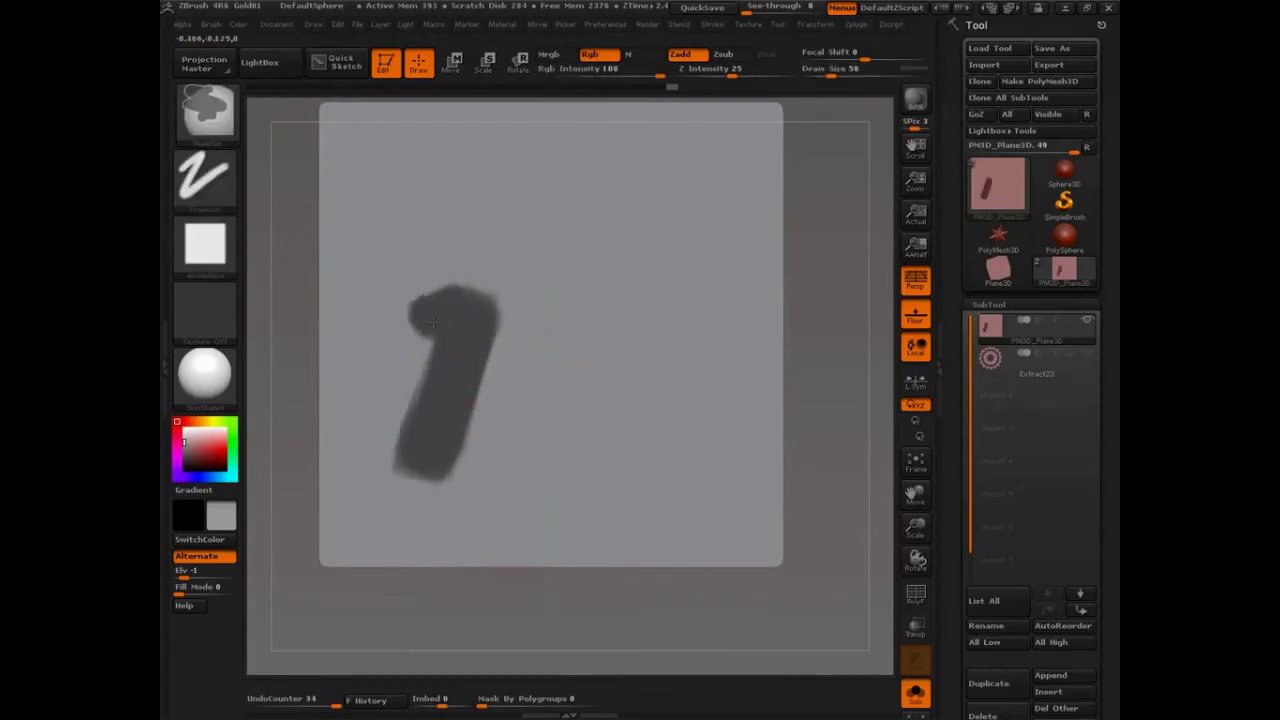
{"action": "mouse_move", "coordinate": [432, 361]}
{"action": "left_mouse_down", "text": "ctrl"}
{"action": "mouse_move", "coordinate": [420, 340]}
{"action": "mouse_move", "coordinate": [405, 455]}
{"action": "mouse_move", "coordinate": [420, 485]}
{"action": "mouse_move", "coordinate": [457, 390]}
{"action": "mouse_move", "coordinate": [471, 403]}
{"action": "mouse_move", "coordinate": [463, 417]}
{"action": "mouse_move", "coordinate": [473, 347]}
{"action": "mouse_move", "coordinate": [473, 380]}
{"action": "mouse_move", "coordinate": [556, 372]}
{"action": "mouse_move", "coordinate": [575, 318]}
{"action": "mouse_move", "coordinate": [566, 360]}
{"action": "left_mouse_up", "text": "ctrl"}
{"action": "key", "text": "s"}
{"action": "key", "text": "s"}
{"action": "left_click_drag", "start_coordinate": [504, 306], "coordinate": [611, 292]}
{"action": "left_click_drag", "start_coordinate": [608, 293], "coordinate": [520, 296], "text": "ctrl"}
{"action": "left_click_drag", "start_coordinate": [511, 296], "coordinate": [540, 299], "text": "ctrl"}
{"action": "left_click_drag", "start_coordinate": [534, 300], "coordinate": [506, 302], "text": "ctrl"}
{"action": "mouse_move", "coordinate": [504, 302]}
{"action": "left_mouse_down", "text": "ctrl"}
{"action": "mouse_move", "coordinate": [467, 293]}
{"action": "mouse_move", "coordinate": [458, 248]}
{"action": "mouse_move", "coordinate": [445, 302]}
{"action": "left_mouse_up", "text": "ctrl"}
{"action": "mouse_move", "coordinate": [461, 256]}
{"action": "left_mouse_down", "text": "ctrl"}
{"action": "mouse_move", "coordinate": [463, 272]}
{"action": "mouse_move", "coordinate": [509, 298]}
{"action": "left_mouse_up", "text": "ctrl"}
{"action": "key", "text": "s"}
Step: Preview the extraction of the pistol mask at 0.02 thickness, with and without the polyframe
{"action": "scroll", "coordinate": [1020, 455], "scroll_direction": "down", "scroll_amount": 5}
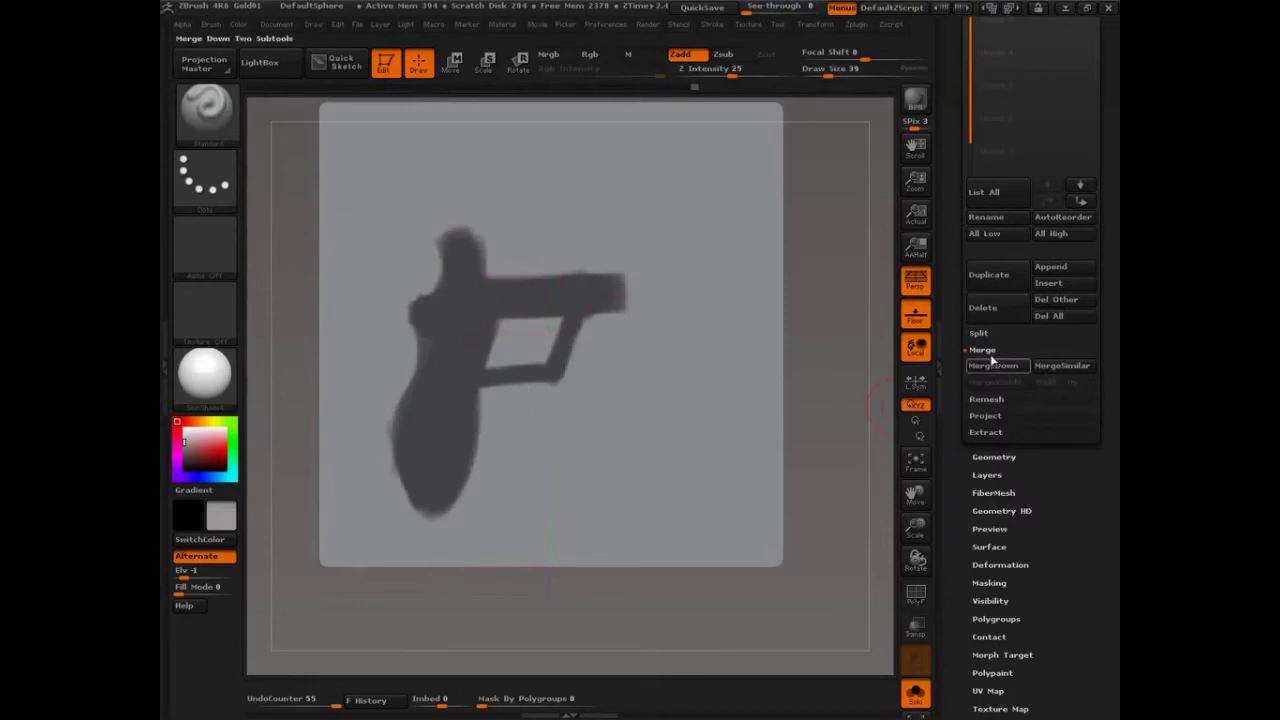
{"action": "left_click", "coordinate": [988, 431]}
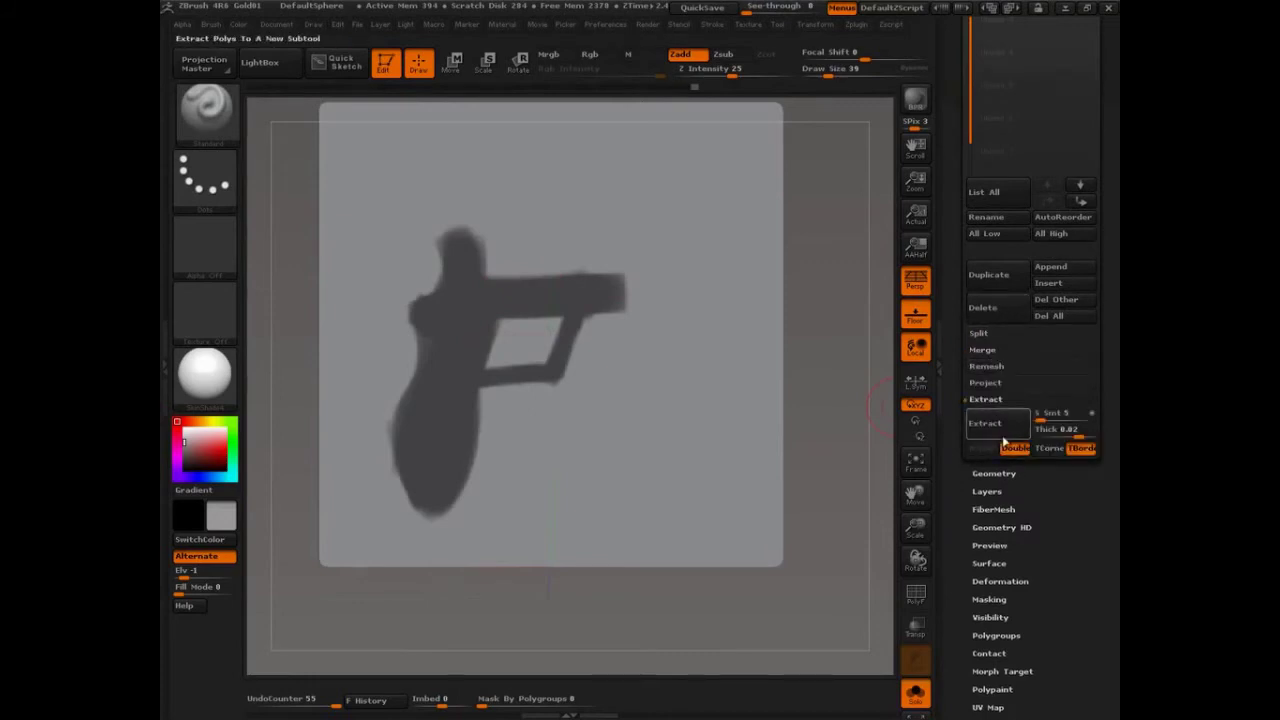
{"action": "left_click", "coordinate": [994, 436]}
{"action": "left_click", "coordinate": [981, 446]}
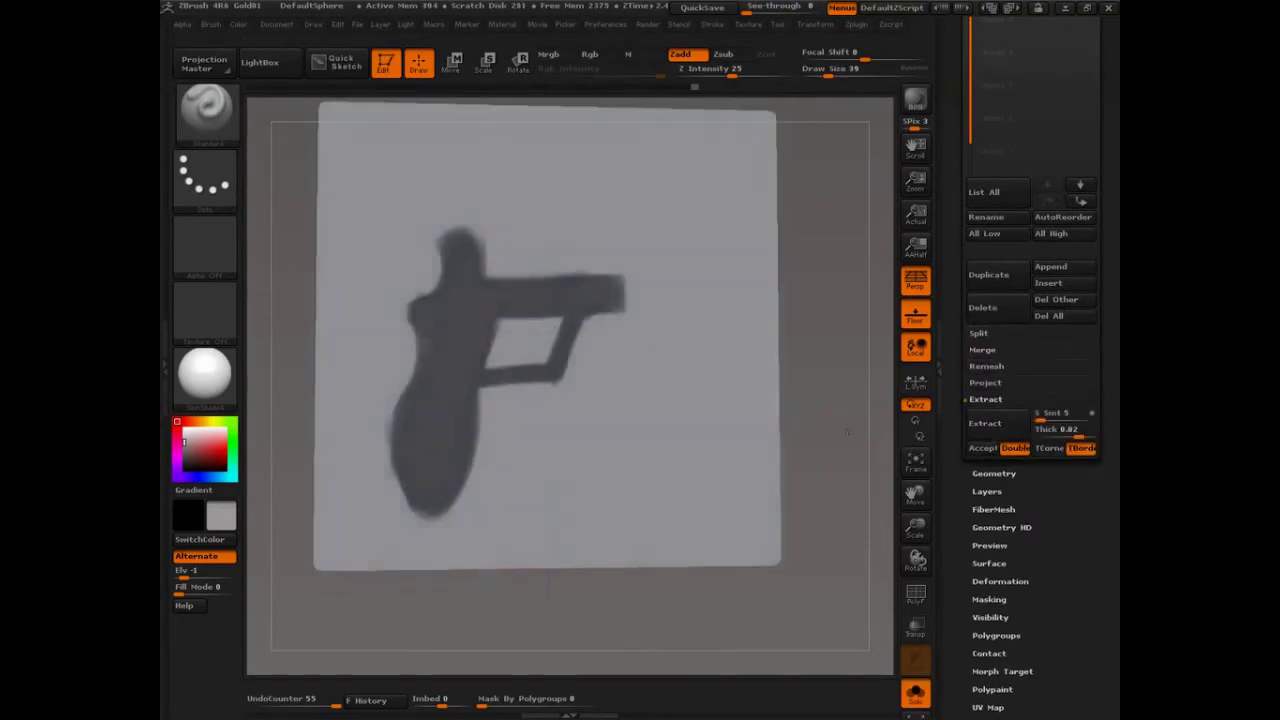
{"action": "key", "text": "shift+f"}
{"action": "left_click", "coordinate": [984, 424]}
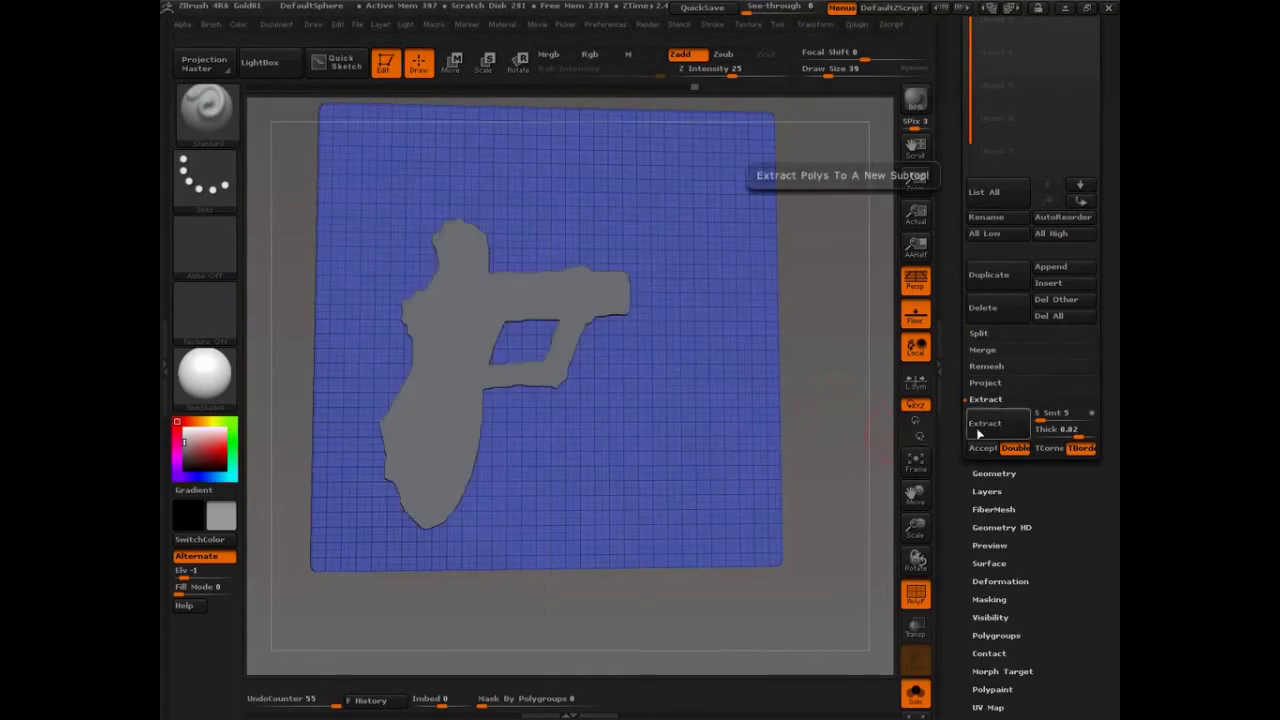
{"action": "left_click_drag", "start_coordinate": [834, 437], "coordinate": [834, 455]}
{"action": "key", "text": "shift+f"}
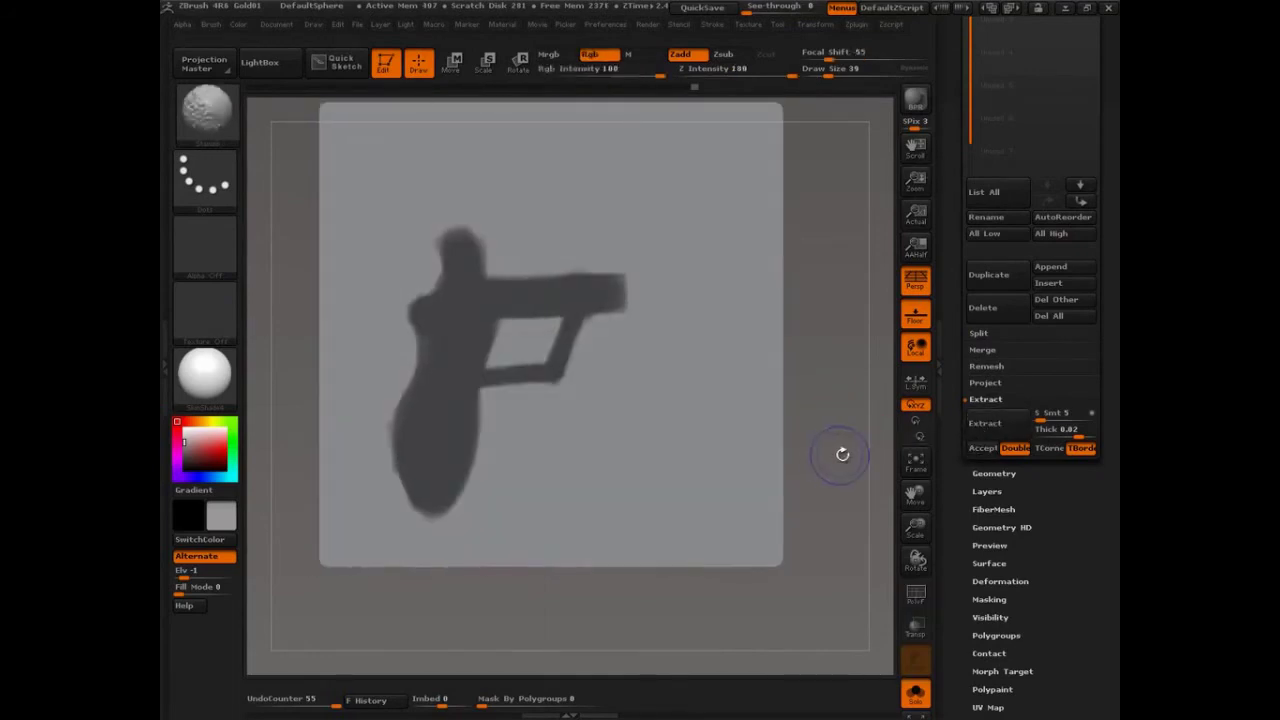
{"action": "left_click", "coordinate": [984, 423]}
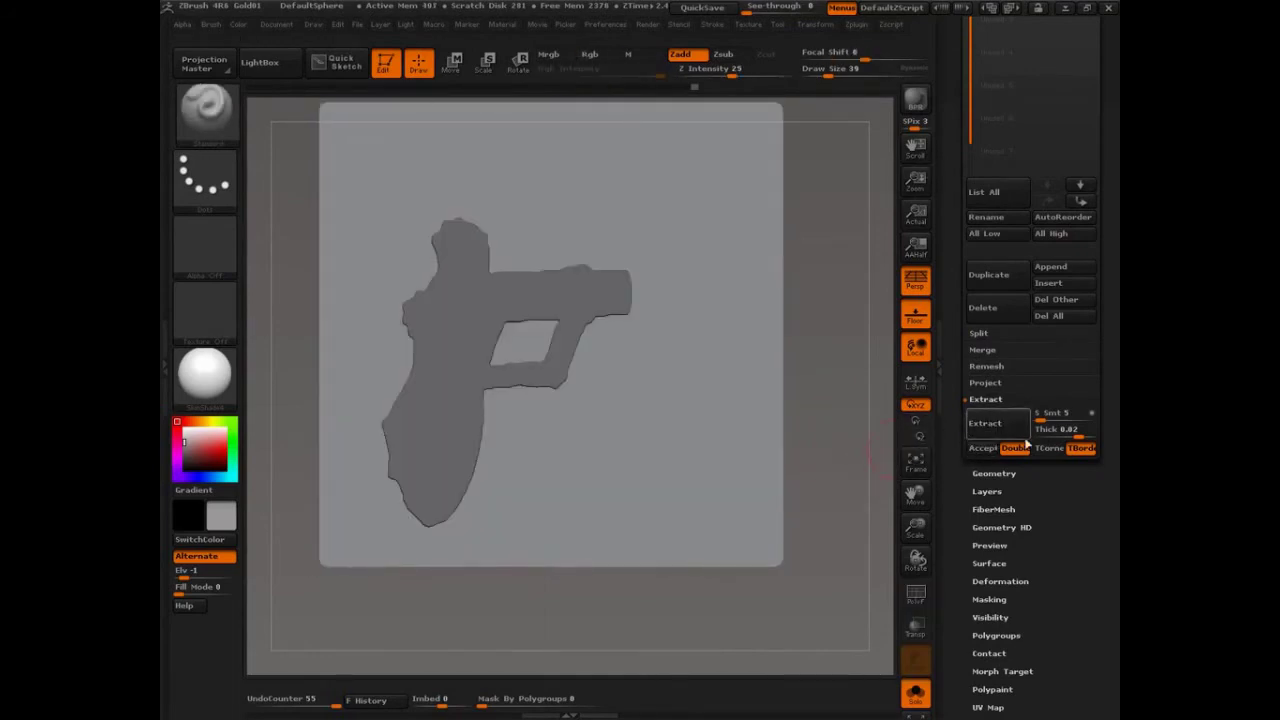
Step: Set the extraction thickness to 0.05 and preview the extracted pistol from the side
{"action": "left_click", "coordinate": [1062, 430]}
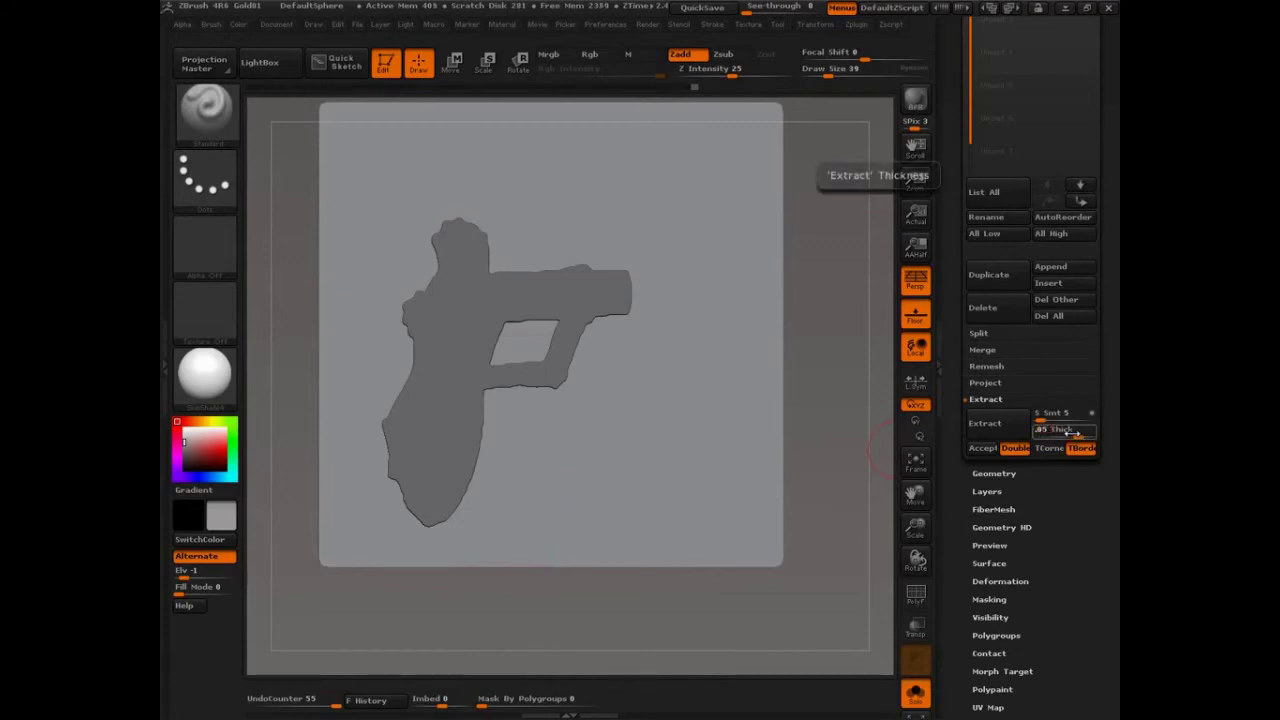
{"action": "key", "text": "Return"}
{"action": "left_click", "coordinate": [984, 423]}
{"action": "left_click_drag", "start_coordinate": [828, 437], "coordinate": [897, 449]}
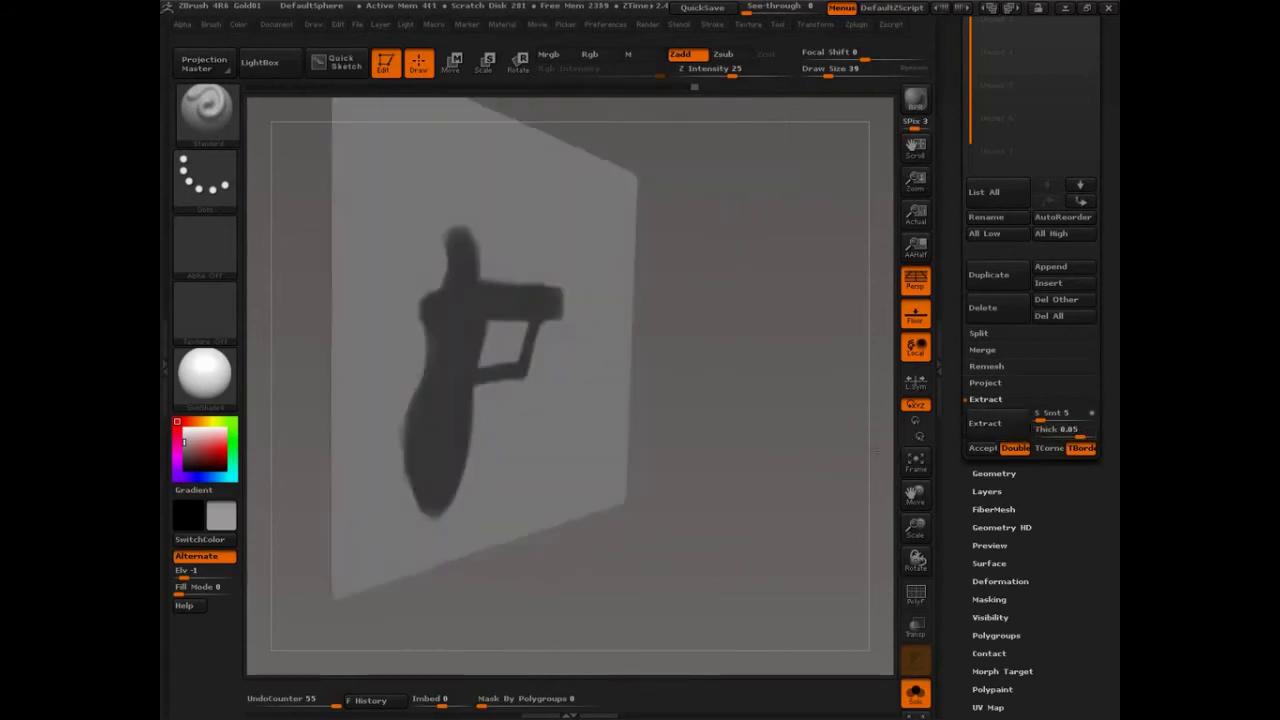
{"action": "left_click", "coordinate": [1000, 426]}
{"action": "left_click_drag", "start_coordinate": [816, 441], "coordinate": [852, 440]}
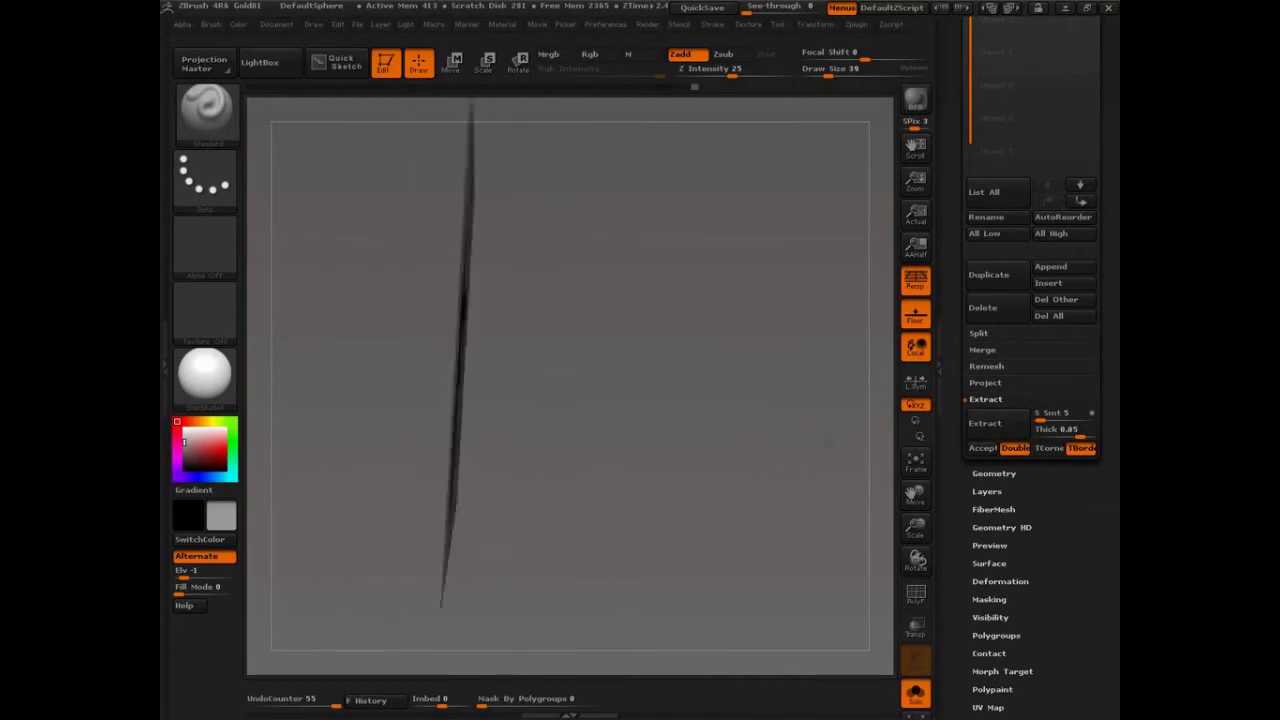
{"action": "left_click", "coordinate": [1001, 436]}
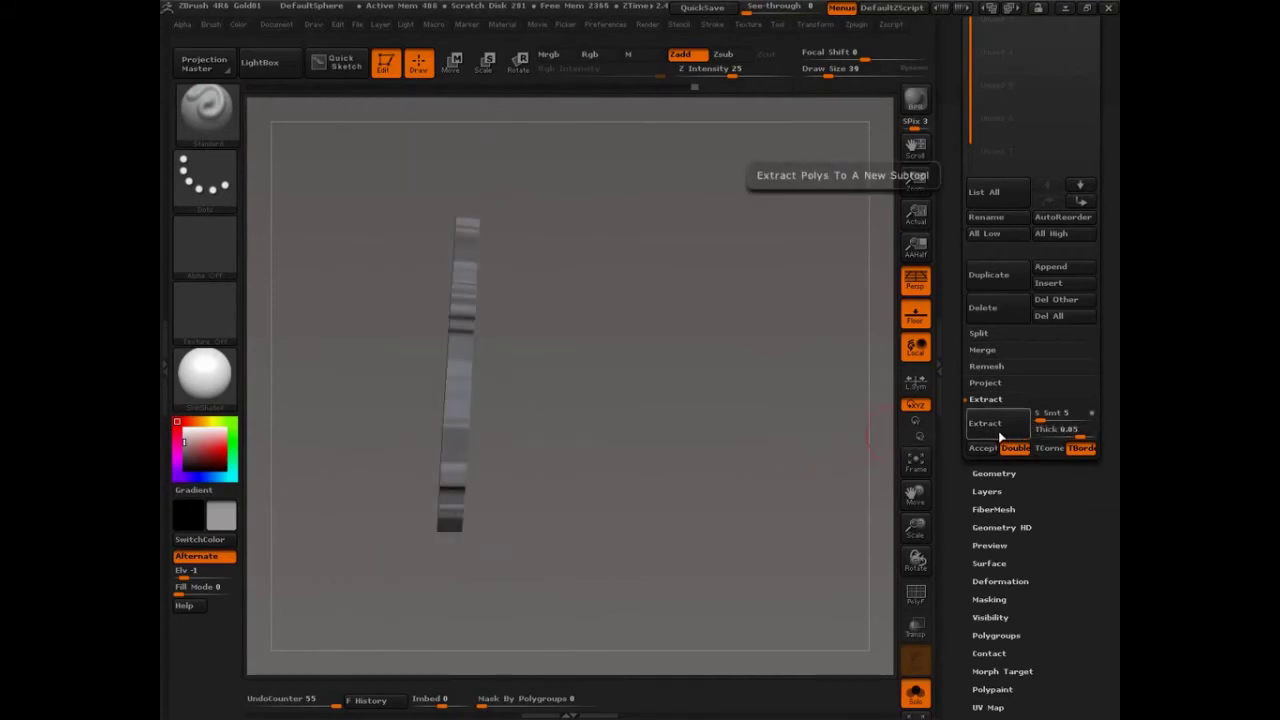
Step: Set the extraction thickness to 0.08, extract and accept the pistol, and select its new subtool
{"action": "left_click", "coordinate": [1058, 432]}
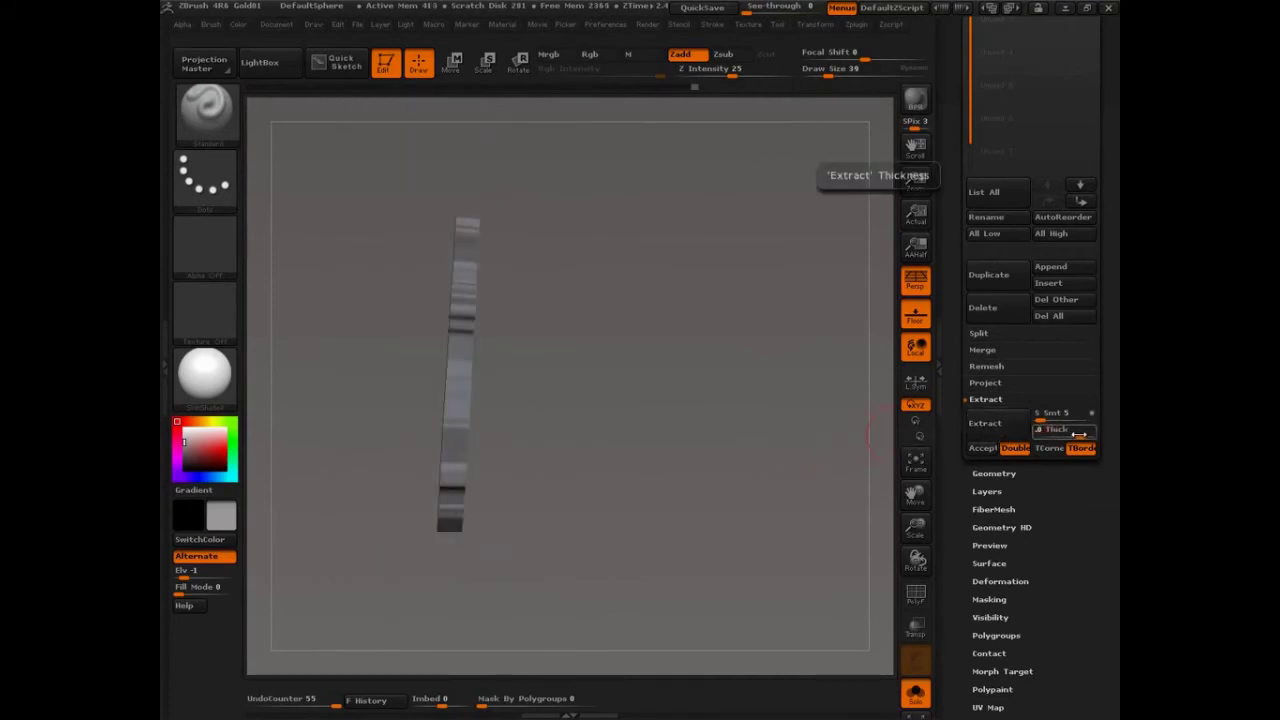
{"action": "key", "text": "Return"}
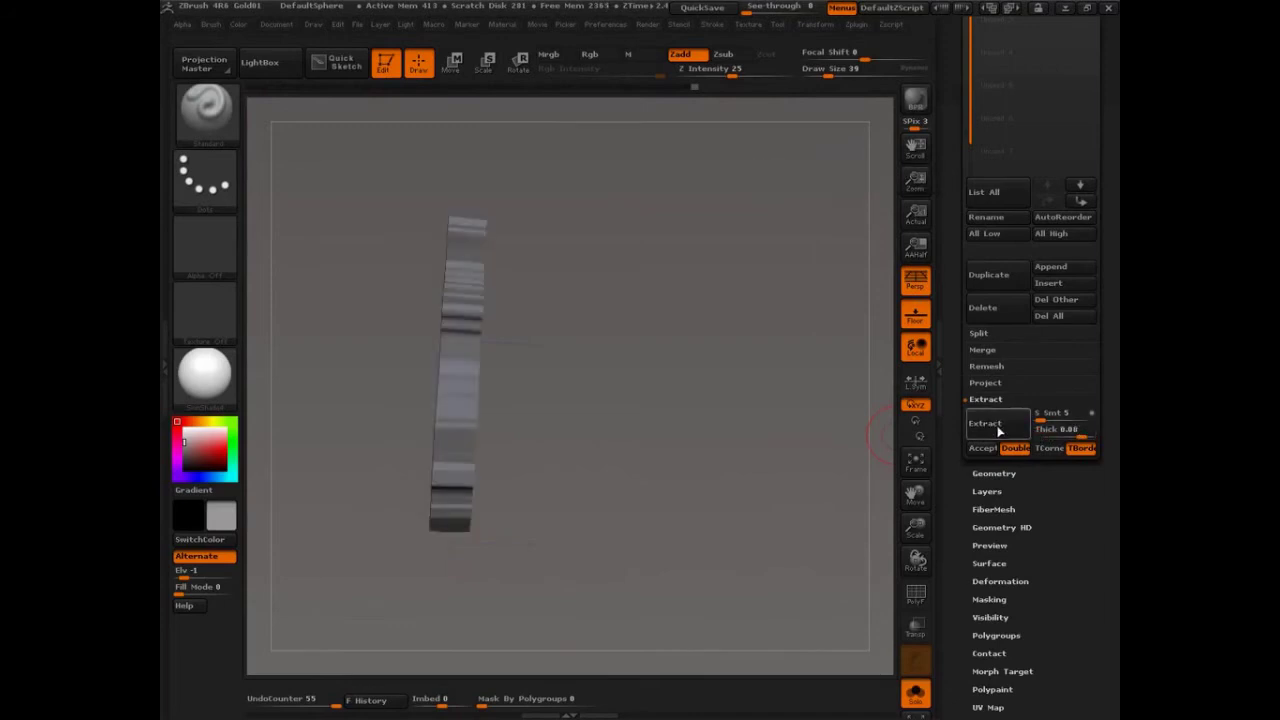
{"action": "left_click", "coordinate": [979, 449]}
{"action": "left_click", "coordinate": [1040, 168]}
{"action": "mouse_move", "coordinate": [804, 368]}
{"action": "left_mouse_down"}
{"action": "mouse_move", "coordinate": [677, 383]}
{"action": "mouse_move", "coordinate": [706, 389]}
{"action": "mouse_move", "coordinate": [570, 363]}
{"action": "left_mouse_up"}
Step: Show the polyframe on the extracted pistol and subdivide its mesh
{"action": "key", "text": "shift+f"}
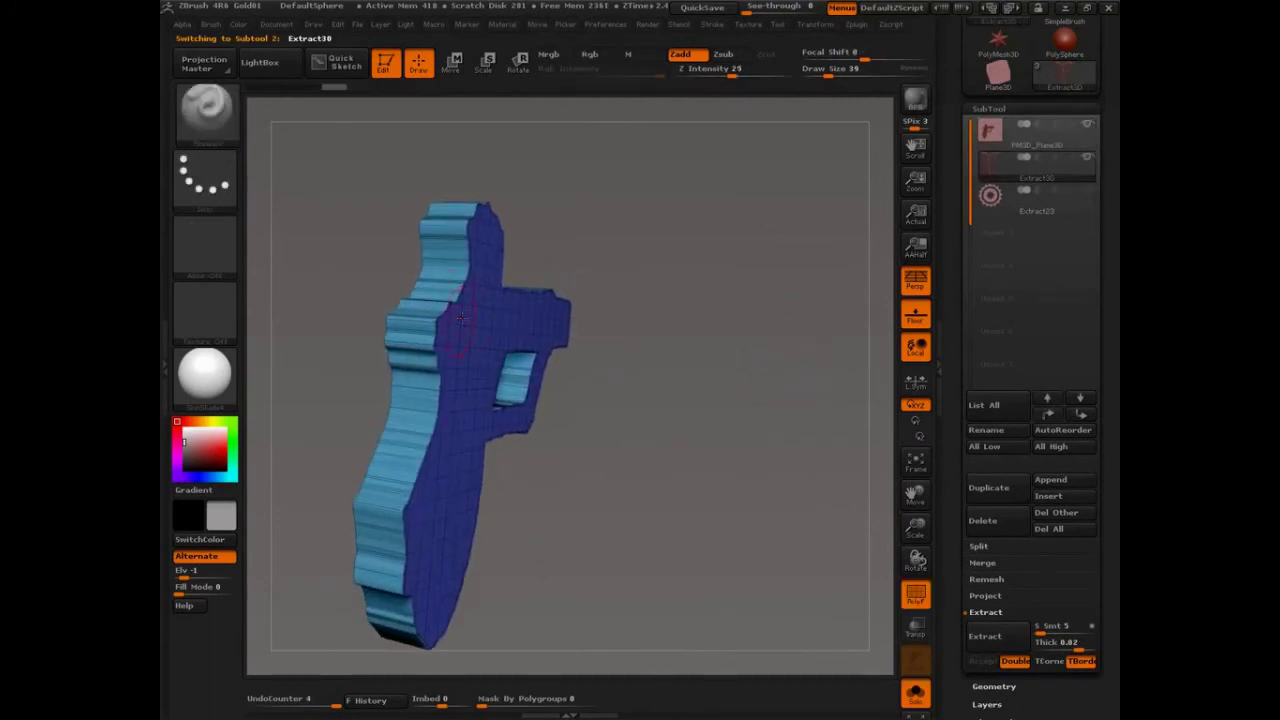
{"action": "key", "text": "ctrl+d"}
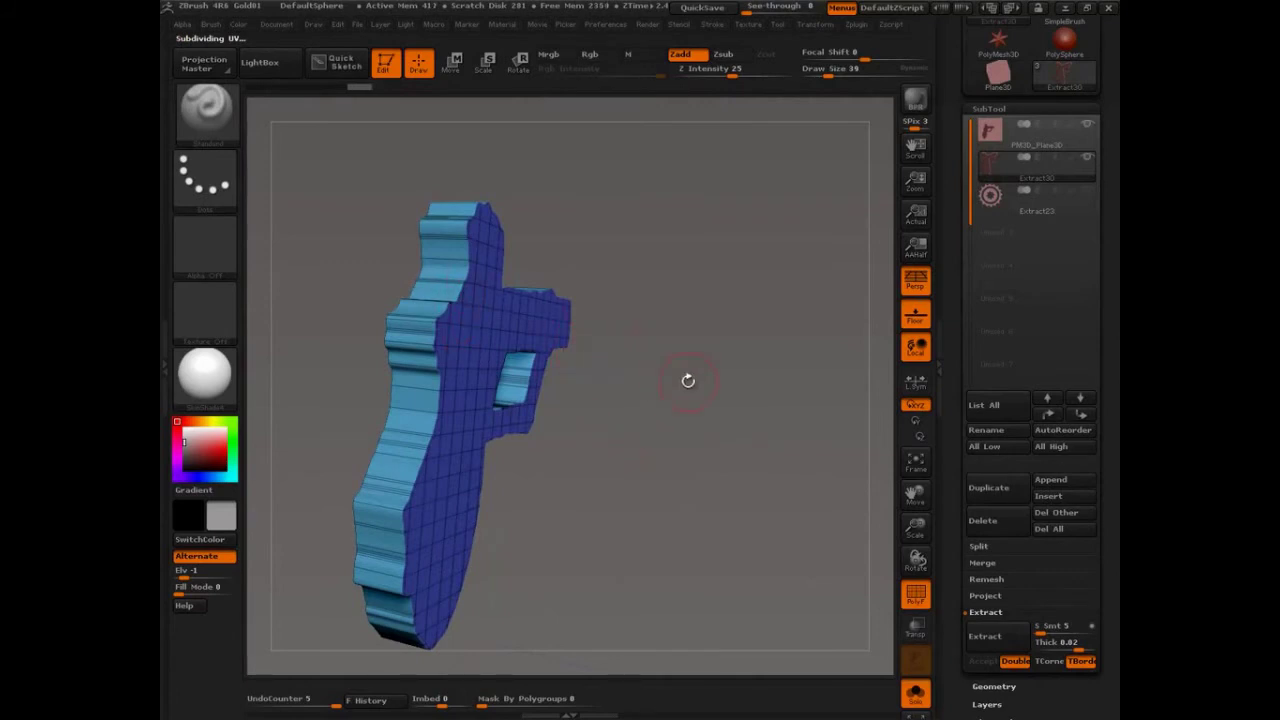
{"action": "left_click_drag", "start_coordinate": [687, 381], "coordinate": [677, 392]}
{"action": "key", "text": "shift+d"}
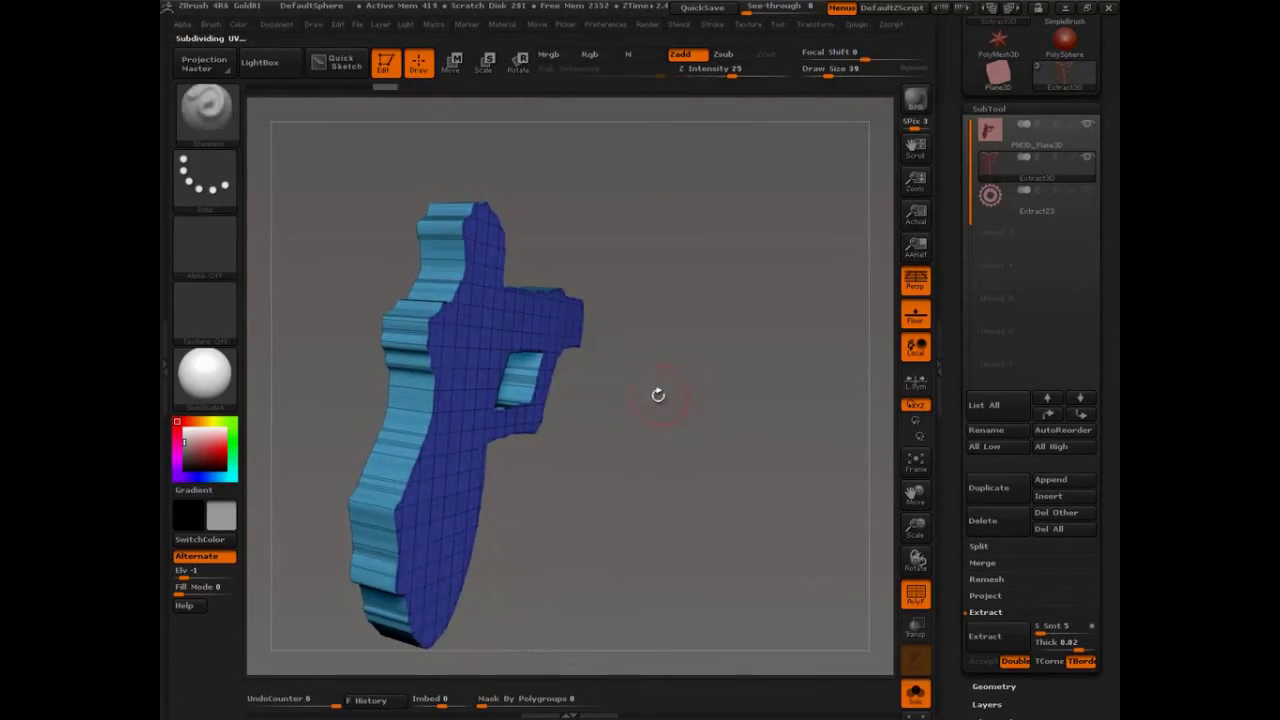
Step: Try smoothing the pistol's back edge below the hammer, and undo the stroke
{"action": "key", "text": "shift"}
{"action": "left_click_drag", "start_coordinate": [450, 298], "coordinate": [456, 290], "text": "shift"}
{"action": "key", "text": "ctrl+z"}
{"action": "key", "text": "shift"}
Step: Activate Z symmetry, smooth the pistol's back edge and trigger guard, and turn the polyframe off
{"action": "left_click", "coordinate": [813, 26]}
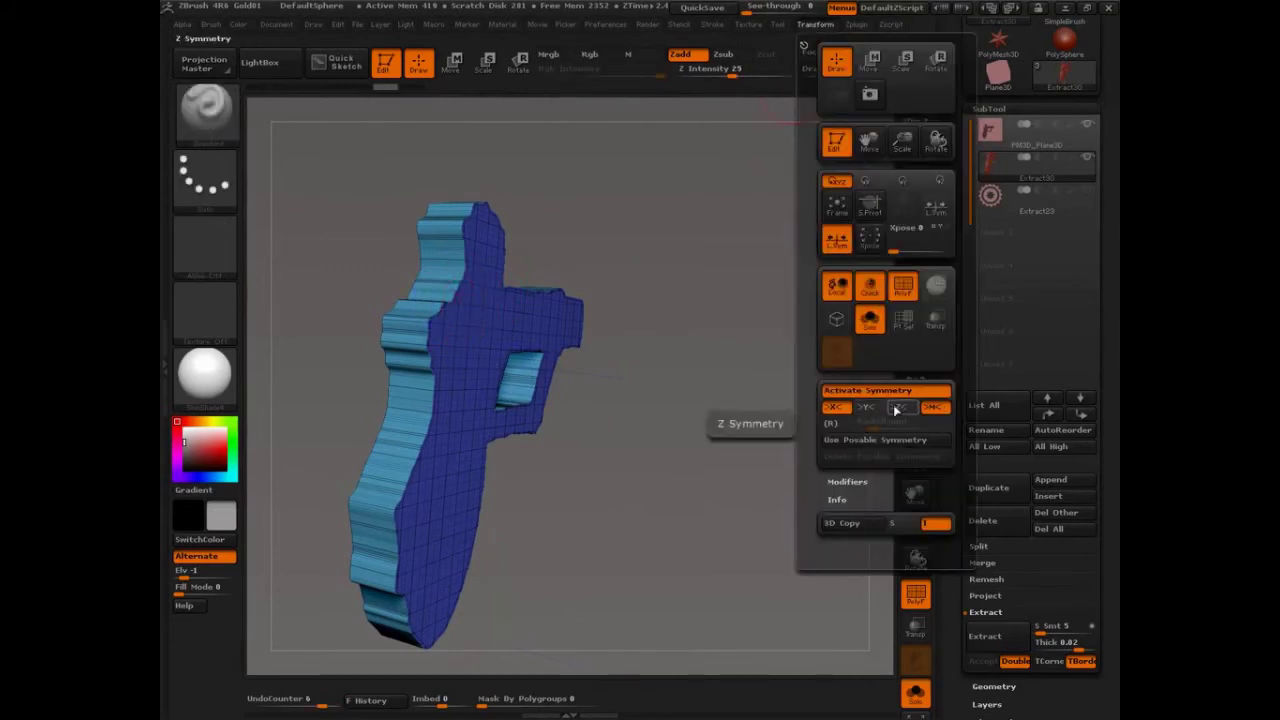
{"action": "mouse_move", "coordinate": [440, 318]}
{"action": "left_mouse_down"}
{"action": "mouse_move", "coordinate": [460, 228]}
{"action": "mouse_move", "coordinate": [383, 510]}
{"action": "mouse_move", "coordinate": [400, 625]}
{"action": "left_mouse_up"}
{"action": "left_click_drag", "start_coordinate": [660, 472], "coordinate": [570, 467]}
{"action": "left_click_drag", "start_coordinate": [582, 412], "coordinate": [620, 380], "text": "shift"}
{"action": "key", "text": "shift+f"}
Step: Smooth the edges along the pistol's grip and up its back to the hammer
{"action": "mouse_move", "coordinate": [710, 445]}
{"action": "left_mouse_down"}
{"action": "mouse_move", "coordinate": [676, 396]}
{"action": "mouse_move", "coordinate": [582, 448]}
{"action": "mouse_move", "coordinate": [508, 446]}
{"action": "mouse_move", "coordinate": [456, 552]}
{"action": "left_mouse_up"}
{"action": "left_click_drag", "start_coordinate": [494, 476], "coordinate": [412, 602], "text": "shift"}
{"action": "mouse_move", "coordinate": [352, 522]}
{"action": "left_mouse_down", "text": "shift"}
{"action": "mouse_move", "coordinate": [363, 555]}
{"action": "mouse_move", "coordinate": [357, 520]}
{"action": "mouse_move", "coordinate": [318, 546]}
{"action": "left_mouse_up", "text": "shift"}
{"action": "left_click_drag", "start_coordinate": [449, 297], "coordinate": [481, 226], "text": "shift"}
Step: Smooth the edges of the pistol's barrel and the outer and inner edges of its trigger guard
{"action": "left_click_drag", "start_coordinate": [598, 196], "coordinate": [606, 258]}
{"action": "left_click_drag", "start_coordinate": [537, 280], "coordinate": [540, 248], "text": "shift"}
{"action": "left_click_drag", "start_coordinate": [612, 238], "coordinate": [640, 228], "text": "shift"}
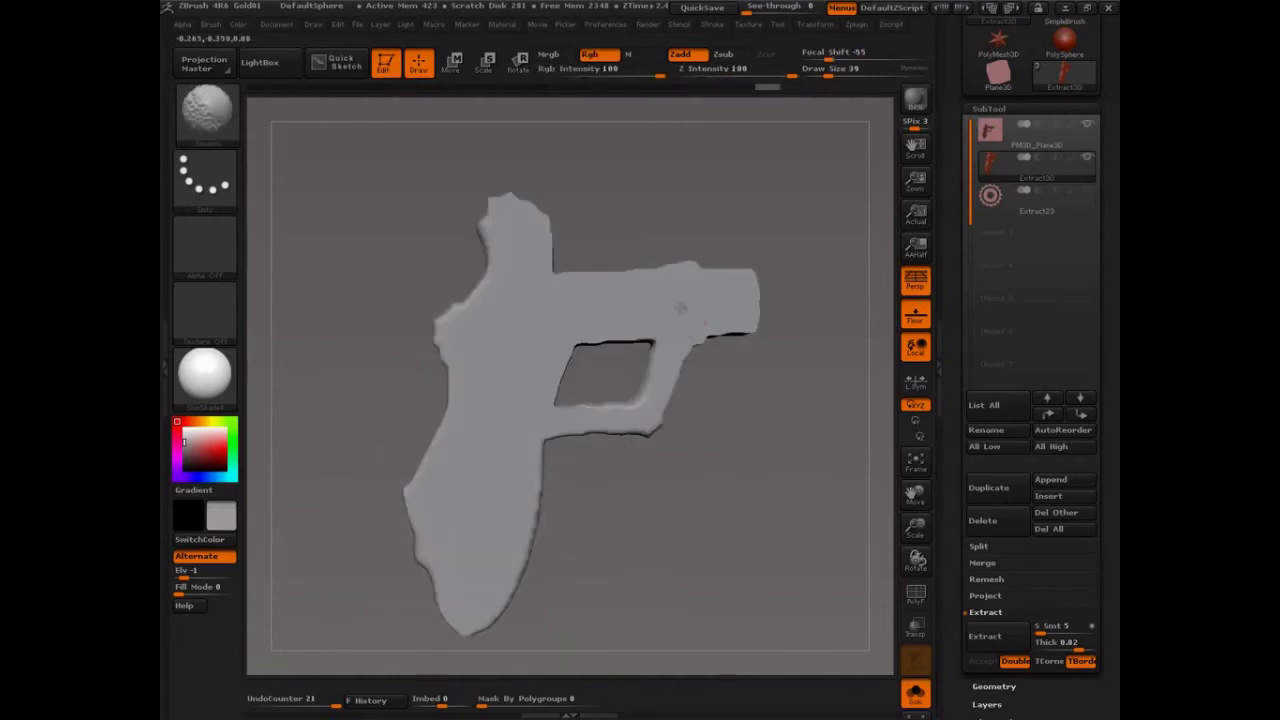
{"action": "left_click_drag", "start_coordinate": [661, 377], "coordinate": [650, 400], "text": "shift"}
{"action": "left_click_drag", "start_coordinate": [692, 348], "coordinate": [718, 338], "text": "shift"}
{"action": "mouse_move", "coordinate": [730, 384]}
{"action": "left_mouse_down"}
{"action": "mouse_move", "coordinate": [712, 356]}
{"action": "mouse_move", "coordinate": [652, 345]}
{"action": "left_mouse_up"}
{"action": "mouse_move", "coordinate": [652, 345]}
{"action": "left_mouse_down", "text": "shift"}
{"action": "mouse_move", "coordinate": [596, 351]}
{"action": "mouse_move", "coordinate": [640, 346]}
{"action": "left_mouse_up", "text": "shift"}
{"action": "left_click_drag", "start_coordinate": [572, 358], "coordinate": [562, 396], "text": "shift"}
Step: Clear any leftover mask from the pistol and subdivide it up to level 3 with smoothing enabled
{"action": "mouse_move", "coordinate": [583, 491]}
{"action": "left_mouse_down"}
{"action": "mouse_move", "coordinate": [572, 455]}
{"action": "mouse_move", "coordinate": [622, 415]}
{"action": "left_mouse_up"}
{"action": "key", "text": "ctrl+d"}
{"action": "left_click_drag", "start_coordinate": [813, 391], "coordinate": [827, 400]}
{"action": "left_click_drag", "start_coordinate": [822, 334], "coordinate": [807, 431], "text": "ctrl"}
{"action": "key", "text": "ctrl+d"}
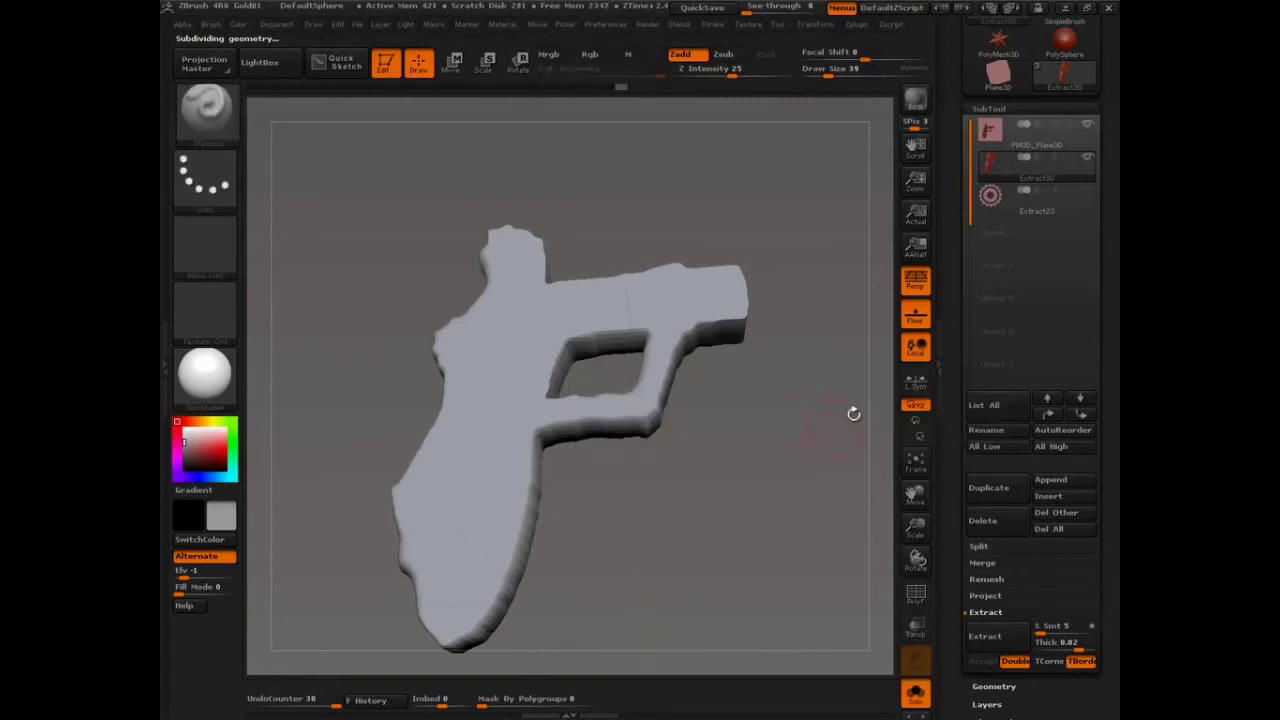
{"action": "left_click", "coordinate": [987, 107]}
{"action": "left_click", "coordinate": [994, 125]}
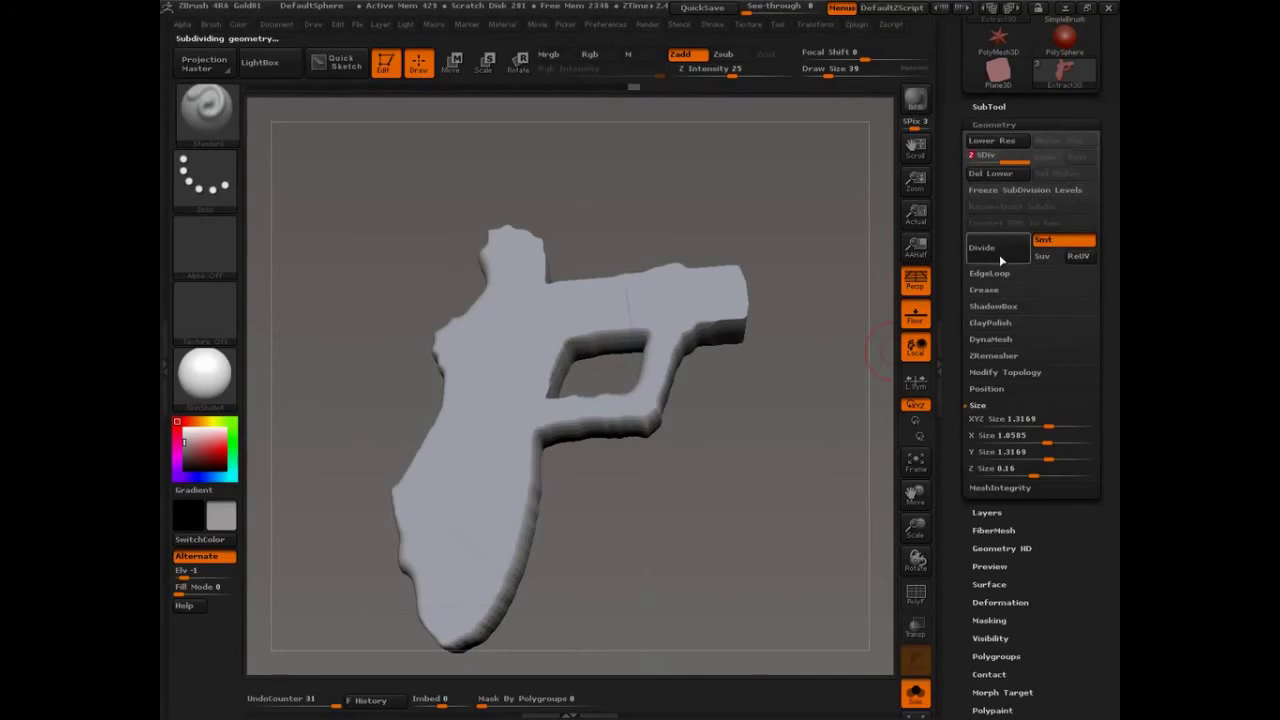
{"action": "key", "text": "ctrl+d"}
Step: With the hPolish brush at draw size 59, flatten the edges around the pistol's trigger guard and barrel
{"action": "key", "text": "b"}
{"action": "key", "text": "h"}
{"action": "key", "text": "p"}
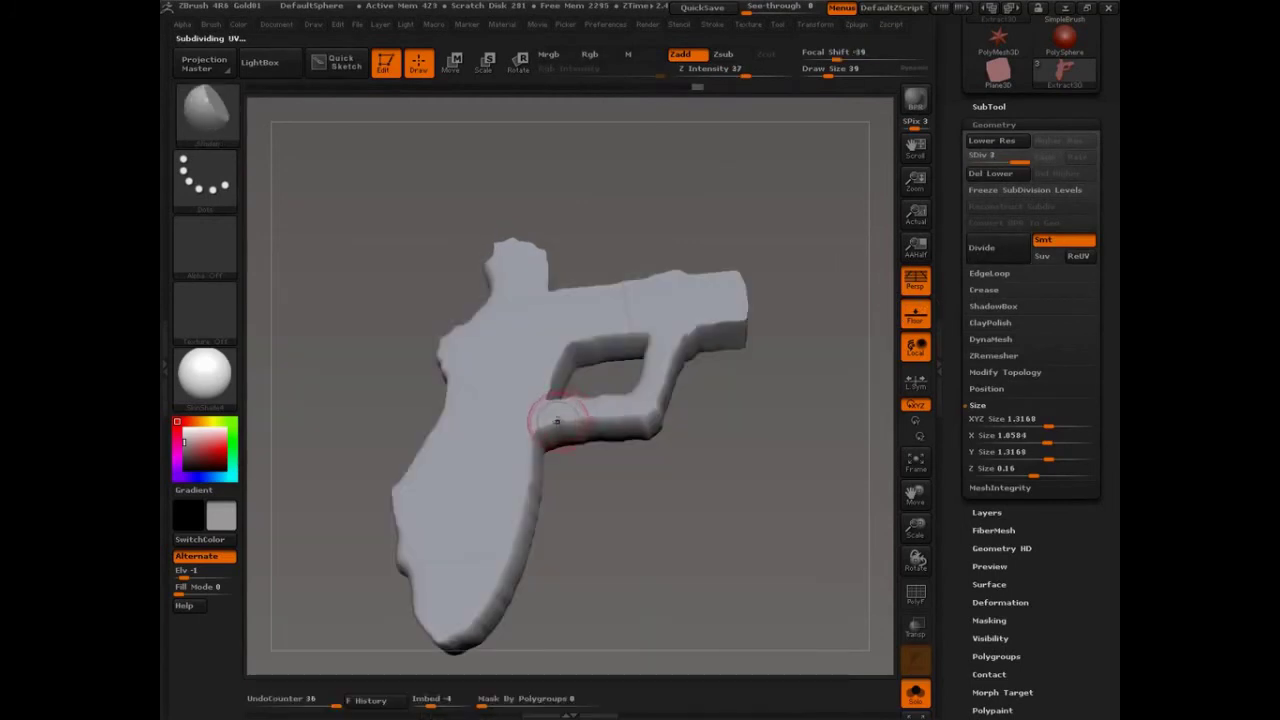
{"action": "mouse_move", "coordinate": [664, 484]}
{"action": "left_mouse_down"}
{"action": "mouse_move", "coordinate": [700, 471]}
{"action": "mouse_move", "coordinate": [737, 426]}
{"action": "mouse_move", "coordinate": [740, 460]}
{"action": "left_mouse_up"}
{"action": "key", "text": "bracketright"}
{"action": "key", "text": "bracketright"}
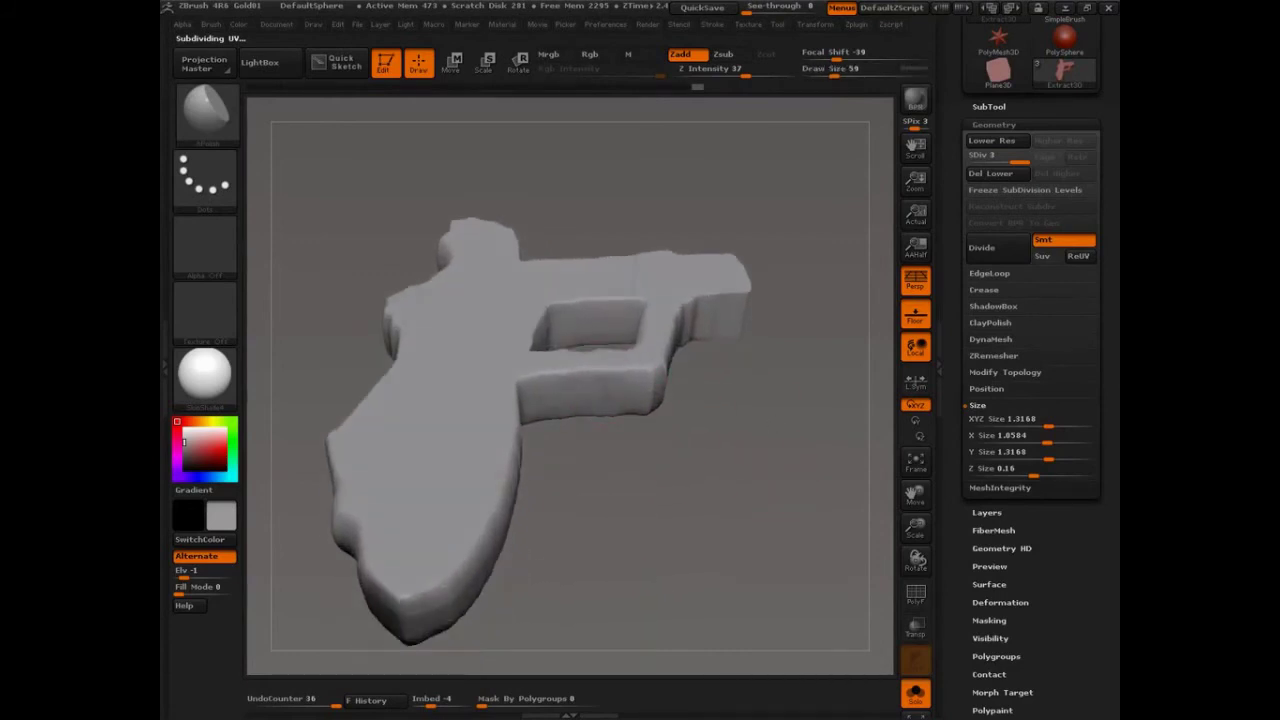
{"action": "mouse_move", "coordinate": [610, 390]}
{"action": "left_mouse_down"}
{"action": "mouse_move", "coordinate": [595, 386]}
{"action": "mouse_move", "coordinate": [653, 392]}
{"action": "left_mouse_up"}
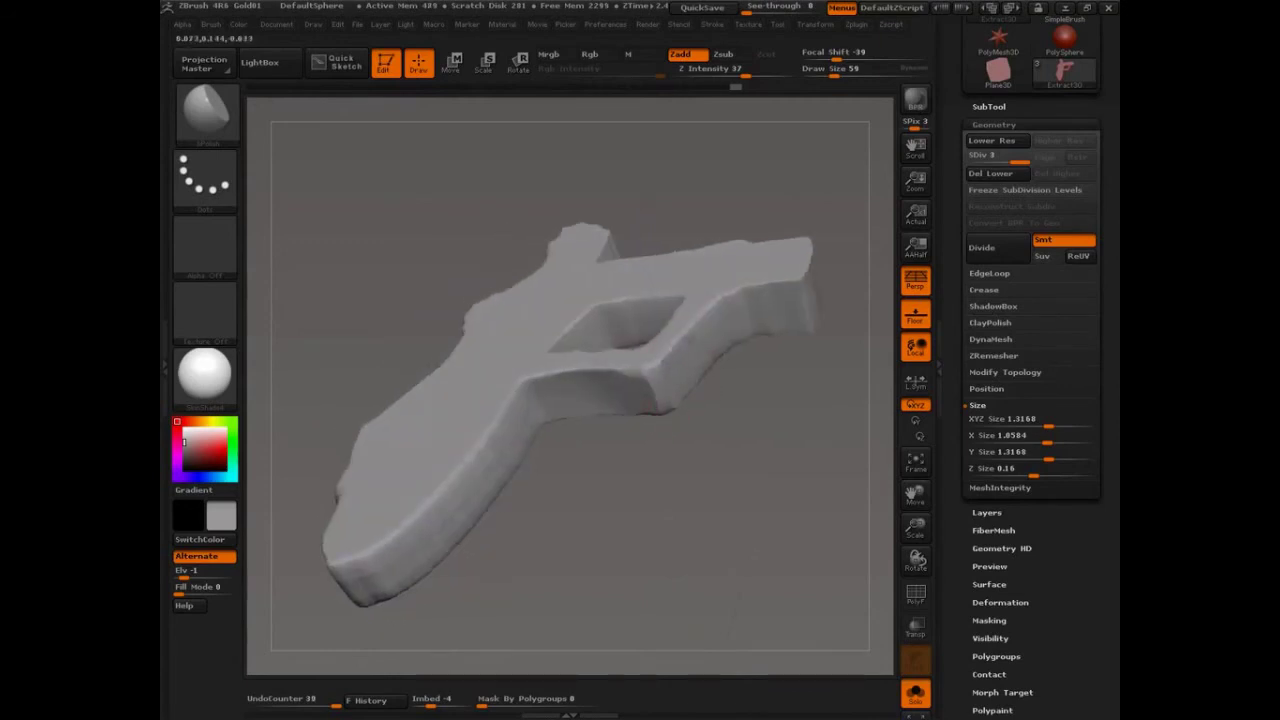
{"action": "left_click_drag", "start_coordinate": [675, 392], "coordinate": [760, 417]}
{"action": "left_click_drag", "start_coordinate": [640, 294], "coordinate": [625, 231]}
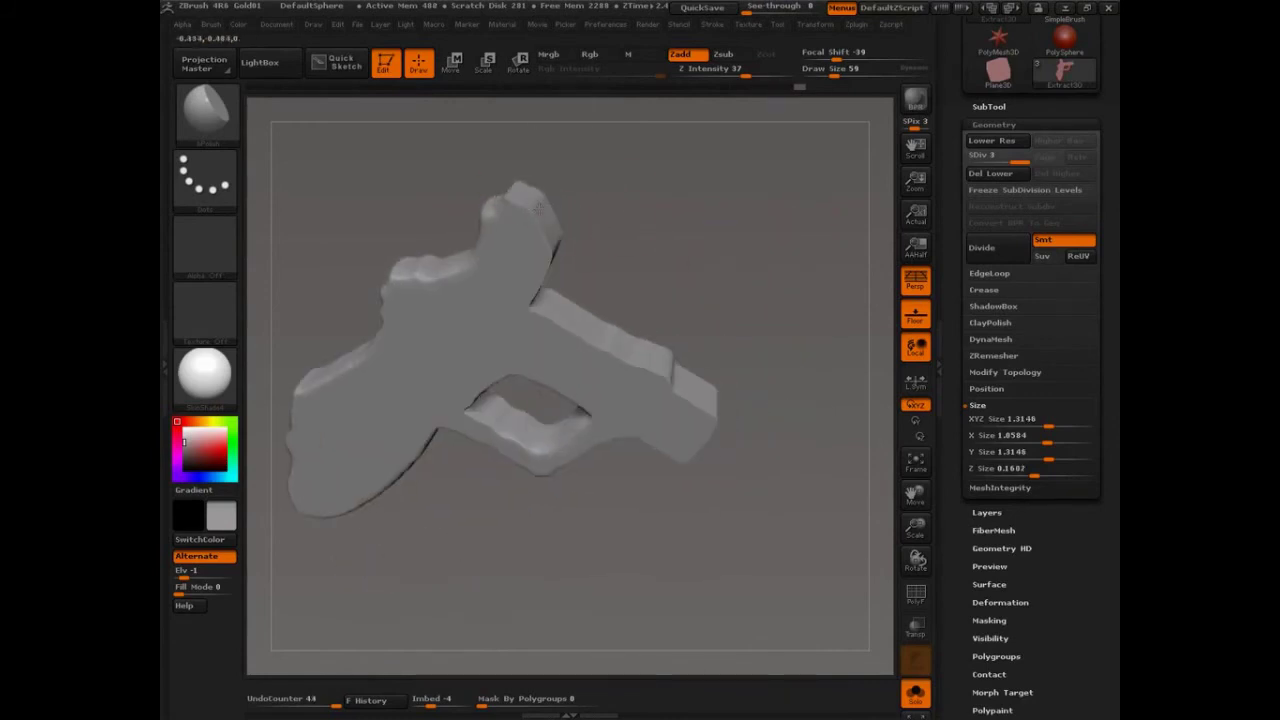
Step: Flatten the edge of the pistol's hammer and the bumpy back edge below it with hPolish
{"action": "left_click_drag", "start_coordinate": [537, 205], "coordinate": [540, 208]}
{"action": "left_click_drag", "start_coordinate": [640, 218], "coordinate": [745, 238]}
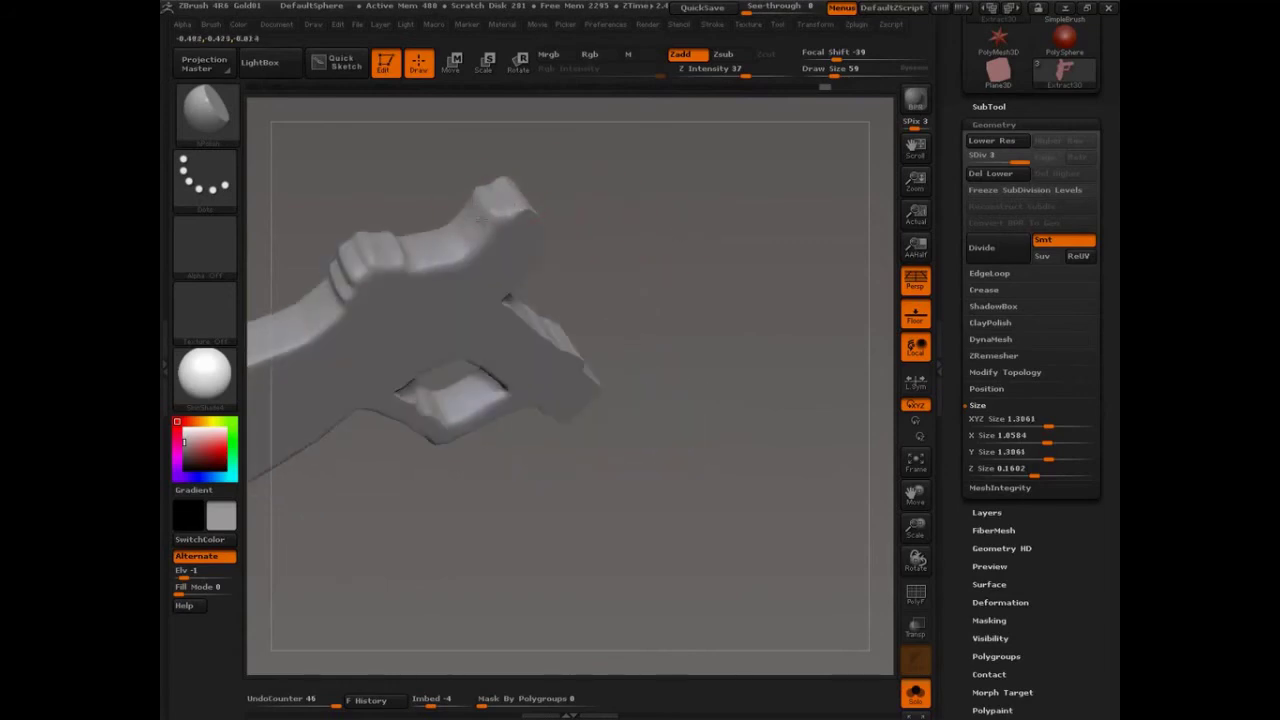
{"action": "left_click_drag", "start_coordinate": [455, 237], "coordinate": [401, 251]}
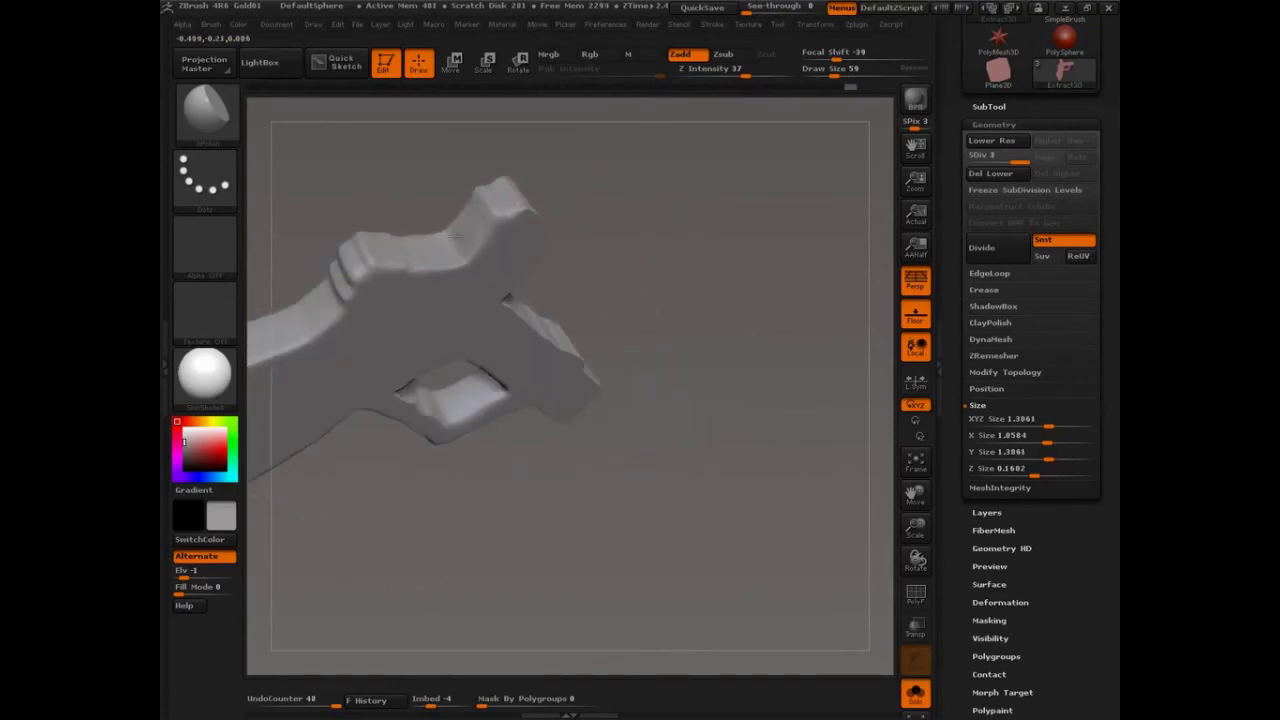
{"action": "mouse_move", "coordinate": [590, 243]}
{"action": "left_mouse_down"}
{"action": "mouse_move", "coordinate": [603, 245]}
{"action": "mouse_move", "coordinate": [578, 247]}
{"action": "left_mouse_up"}
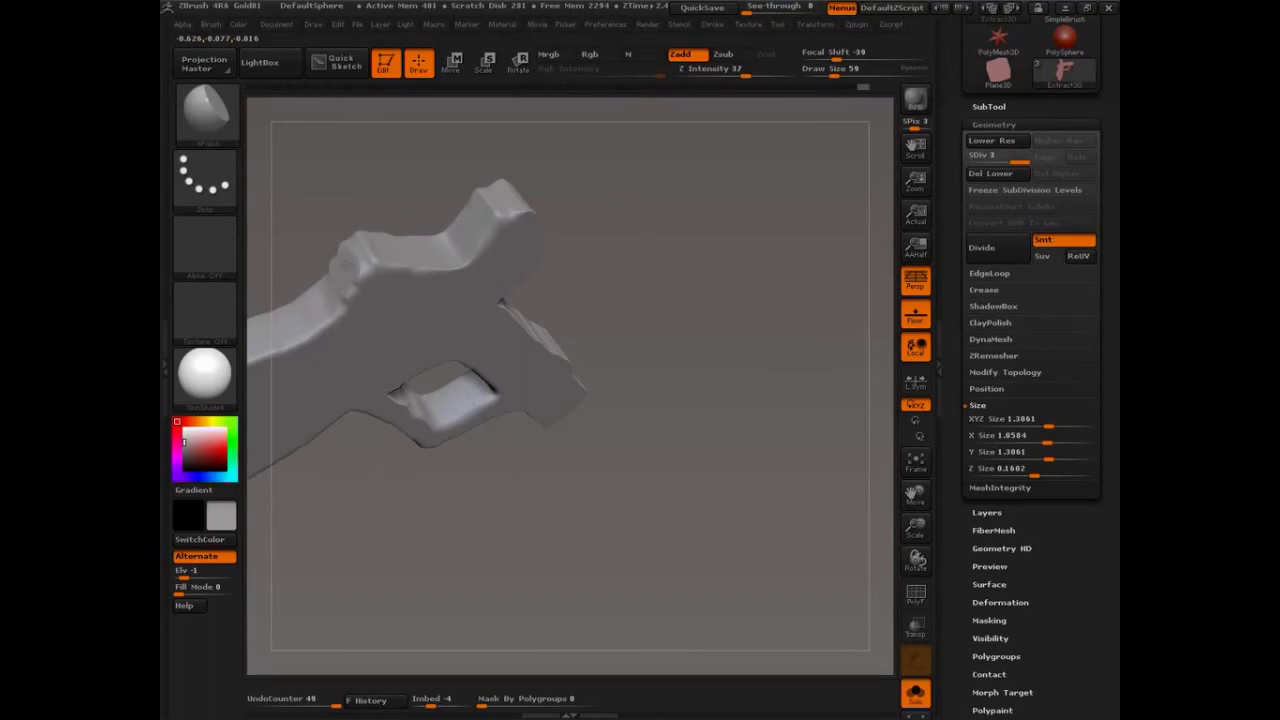
{"action": "left_click_drag", "start_coordinate": [345, 270], "coordinate": [407, 255]}
{"action": "left_click_drag", "start_coordinate": [655, 321], "coordinate": [621, 368]}
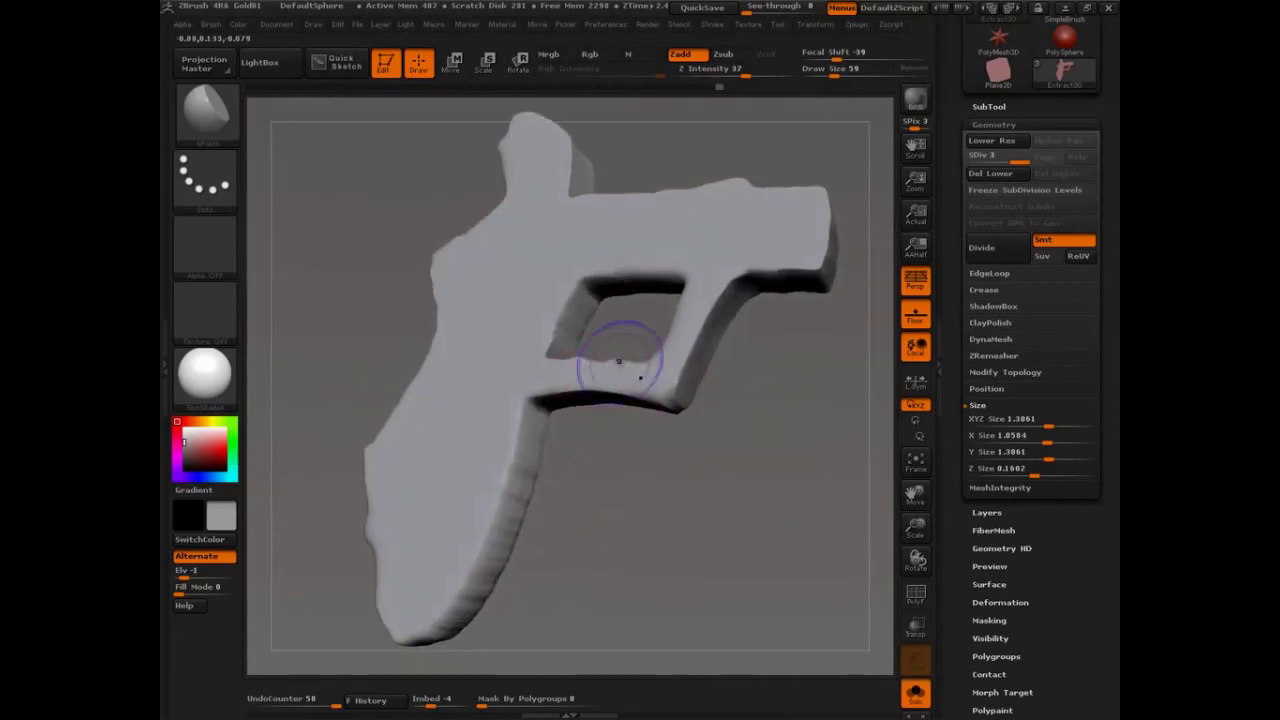
Step: Smooth the trigger guard's lower bar and front arm at subdivision level 1, and return to level 3
{"action": "key", "text": "shift"}
{"action": "key", "text": "shift+d"}
{"action": "key", "text": "shift+d"}
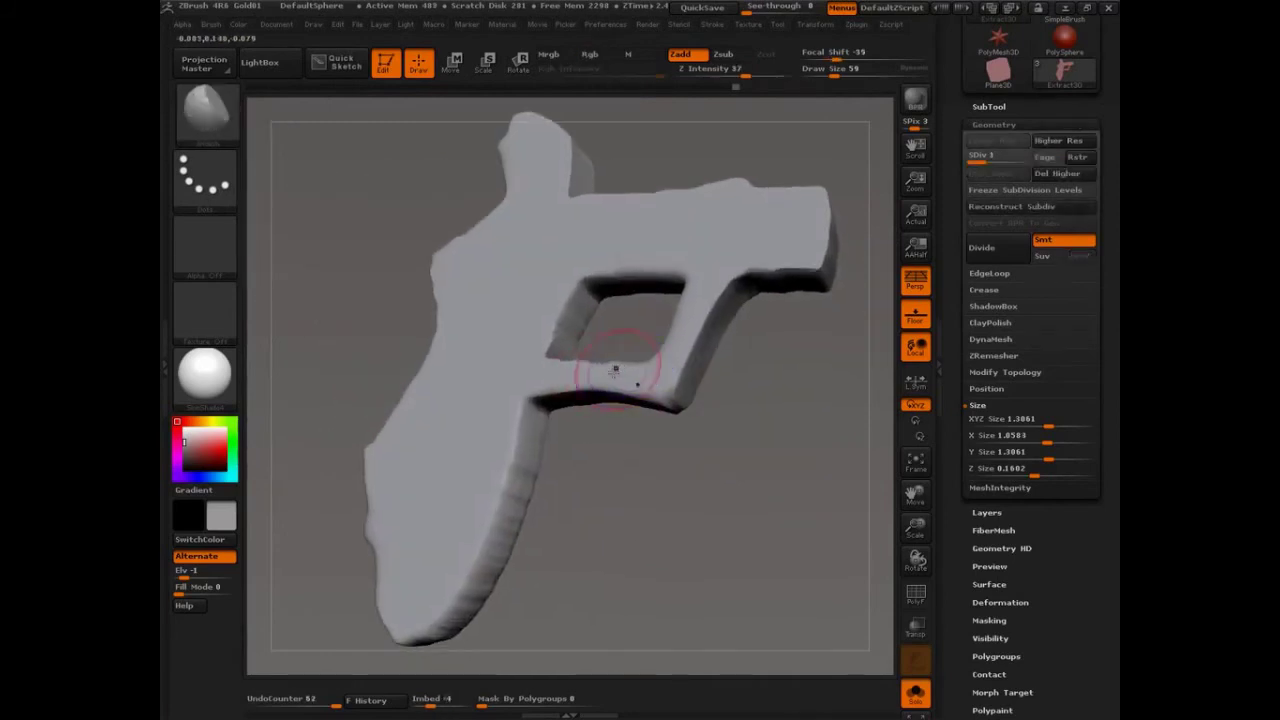
{"action": "mouse_move", "coordinate": [613, 380]}
{"action": "left_mouse_down", "text": "shift"}
{"action": "mouse_move", "coordinate": [645, 392]}
{"action": "mouse_move", "coordinate": [693, 325]}
{"action": "left_mouse_up", "text": "shift"}
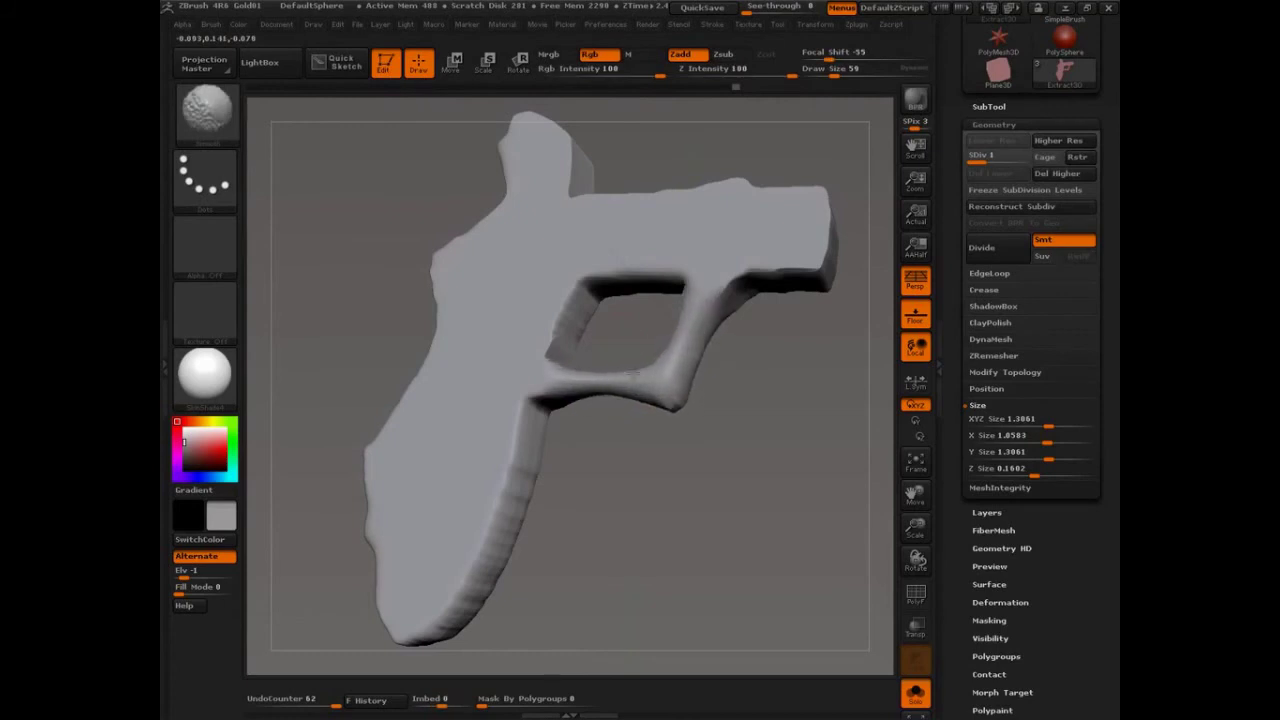
{"action": "key", "text": "d"}
{"action": "key", "text": "d"}
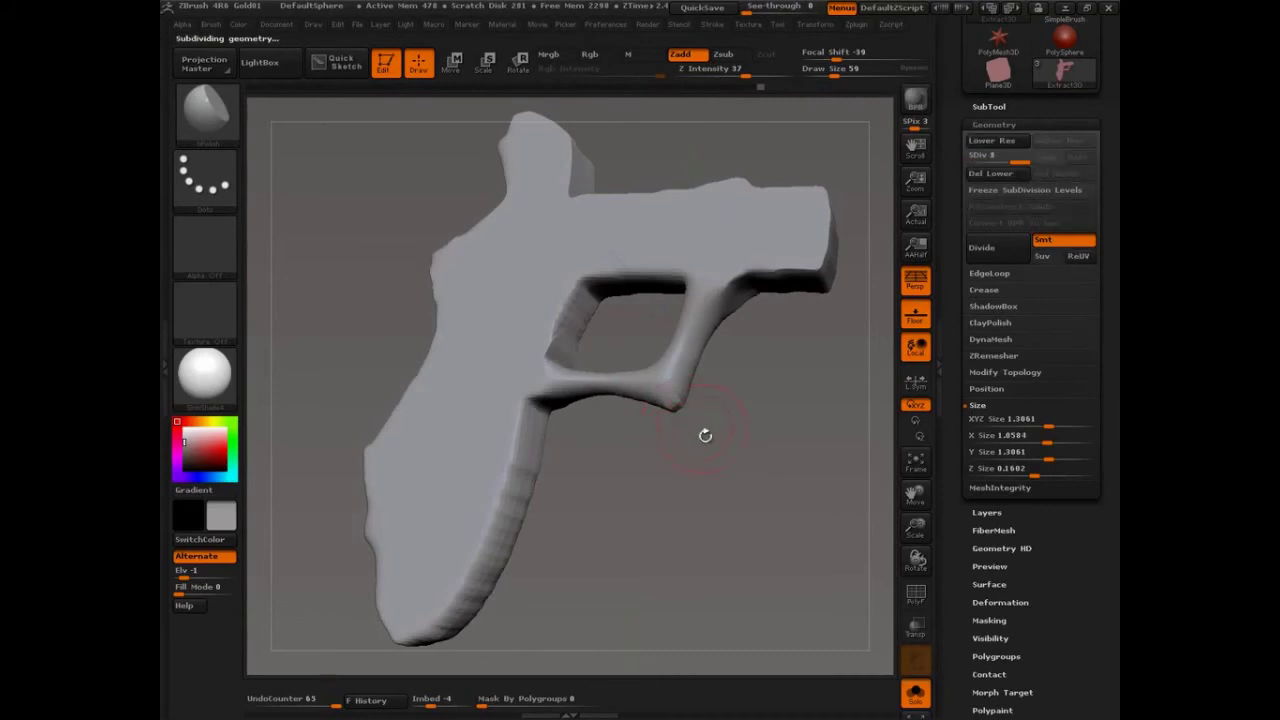
Step: Polish the outer corner and underside of the trigger guard with hPolish
{"action": "left_click_drag", "start_coordinate": [700, 437], "coordinate": [686, 399]}
{"action": "left_click_drag", "start_coordinate": [768, 372], "coordinate": [660, 325]}
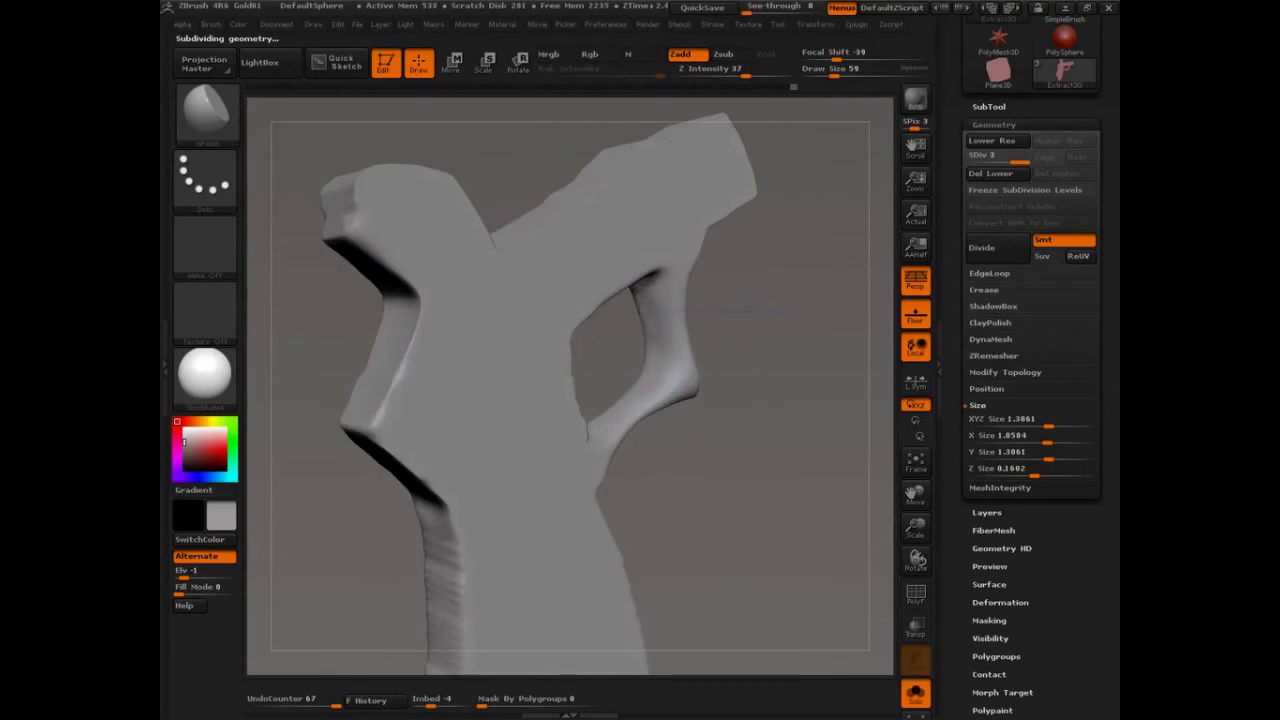
{"action": "left_click_drag", "start_coordinate": [605, 419], "coordinate": [607, 417]}
Step: Smooth the rear inner edge of the trigger opening at subdivision level 1, and return to level 3
{"action": "left_click_drag", "start_coordinate": [670, 440], "coordinate": [546, 410]}
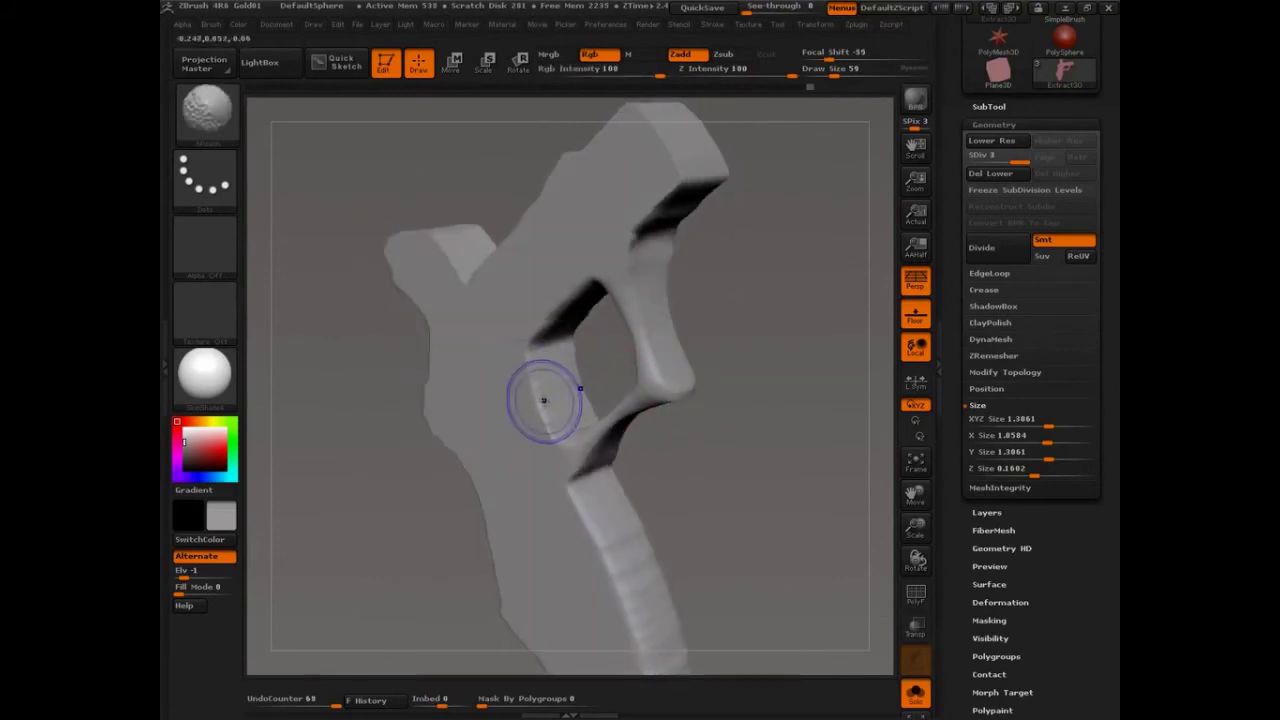
{"action": "key", "text": "shift+d"}
{"action": "key", "text": "shift+d"}
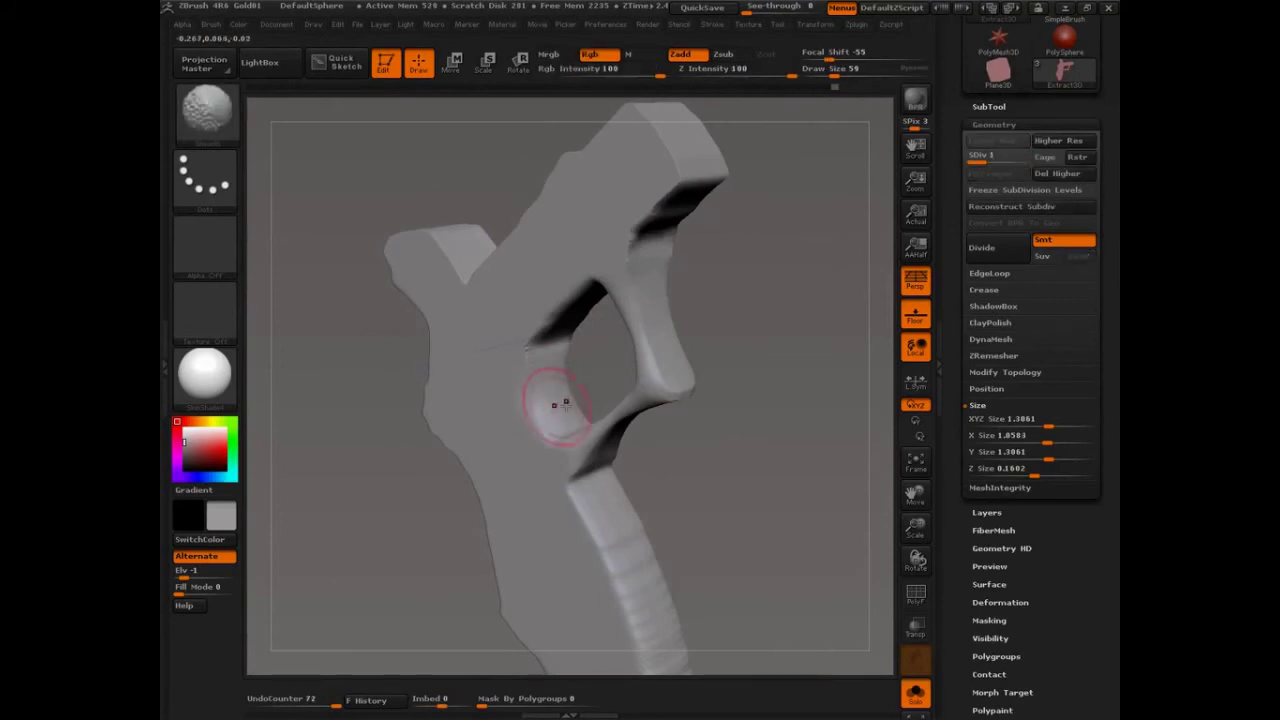
{"action": "key", "text": "d"}
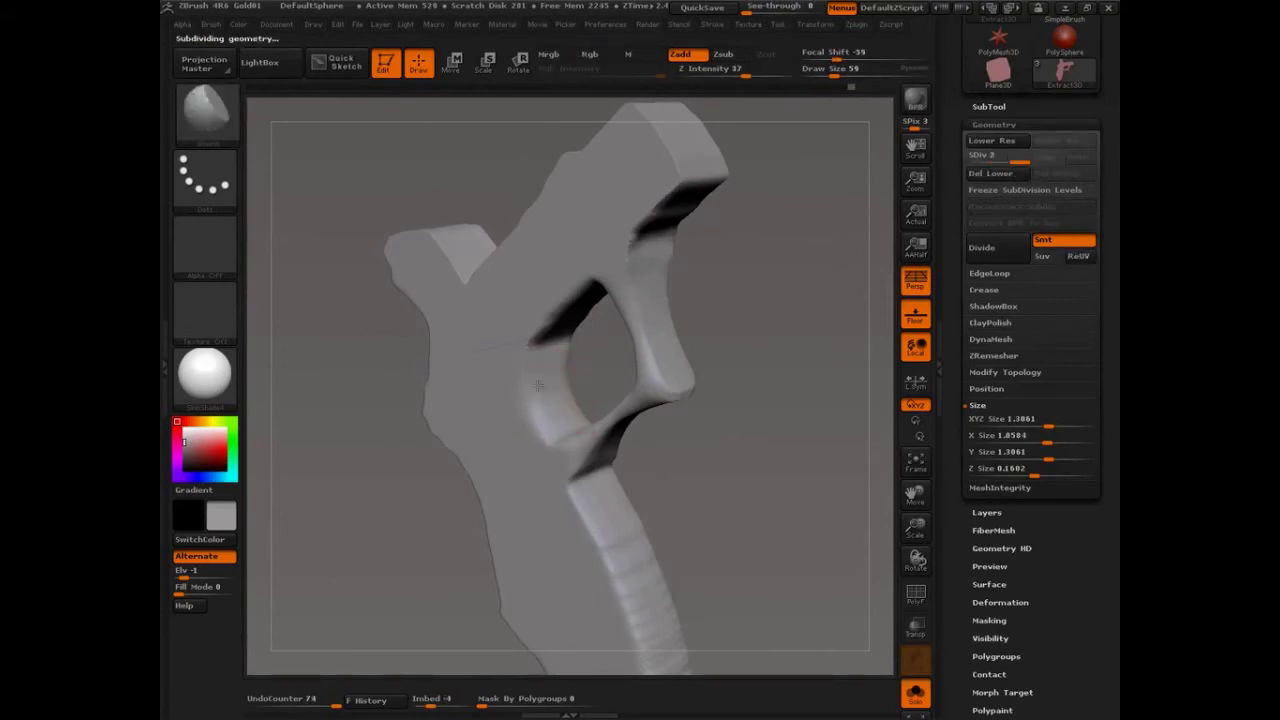
Step: Try to flatten the body surface around the trigger opening with hPolish
{"action": "left_click_drag", "start_coordinate": [752, 306], "coordinate": [580, 278]}
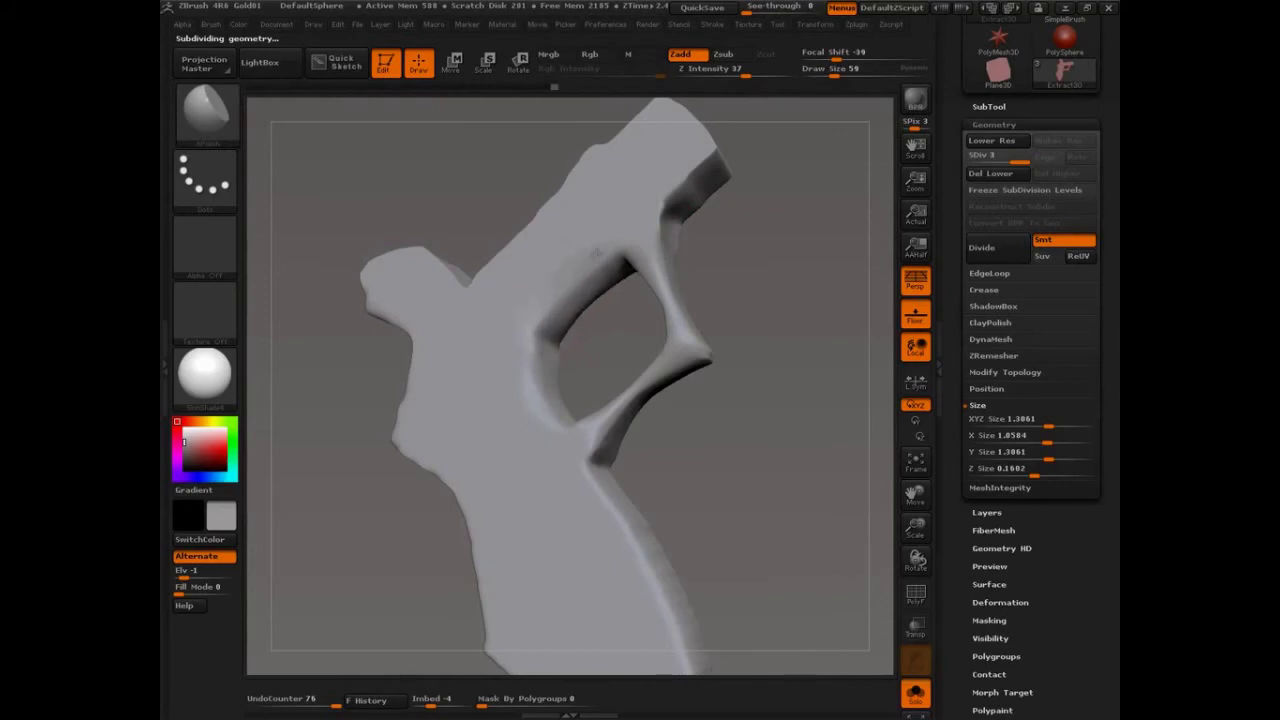
{"action": "left_click_drag", "start_coordinate": [555, 290], "coordinate": [688, 320]}
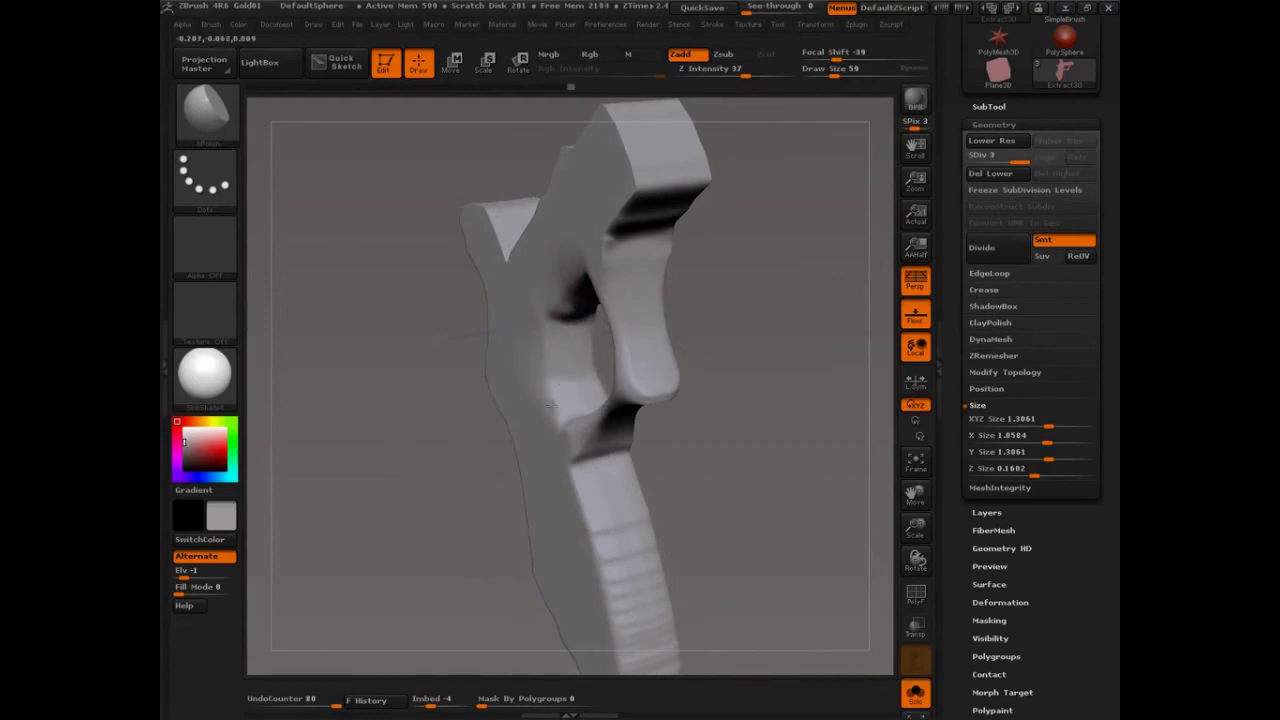
{"action": "left_click_drag", "start_coordinate": [545, 355], "coordinate": [572, 298]}
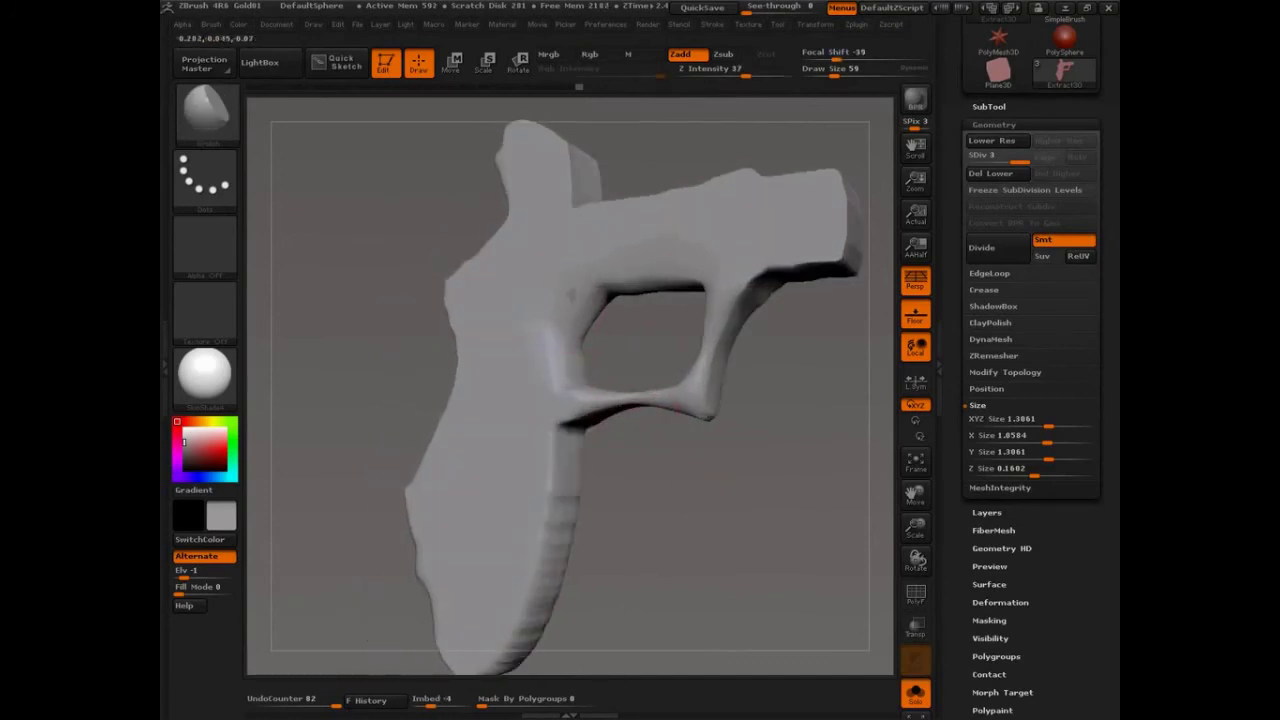
{"action": "left_click_drag", "start_coordinate": [653, 456], "coordinate": [692, 471]}
Step: Undo the hPolish strokes around the trigger opening
{"action": "key", "text": "ctrl+z"}
{"action": "key", "text": "ctrl+z"}
{"action": "key", "text": "ctrl+z"}
{"action": "key", "text": "ctrl+z"}
{"action": "key", "text": "ctrl+z"}
{"action": "key", "text": "ctrl+z"}
{"action": "key", "text": "ctrl+z"}
{"action": "key", "text": "ctrl+z"}
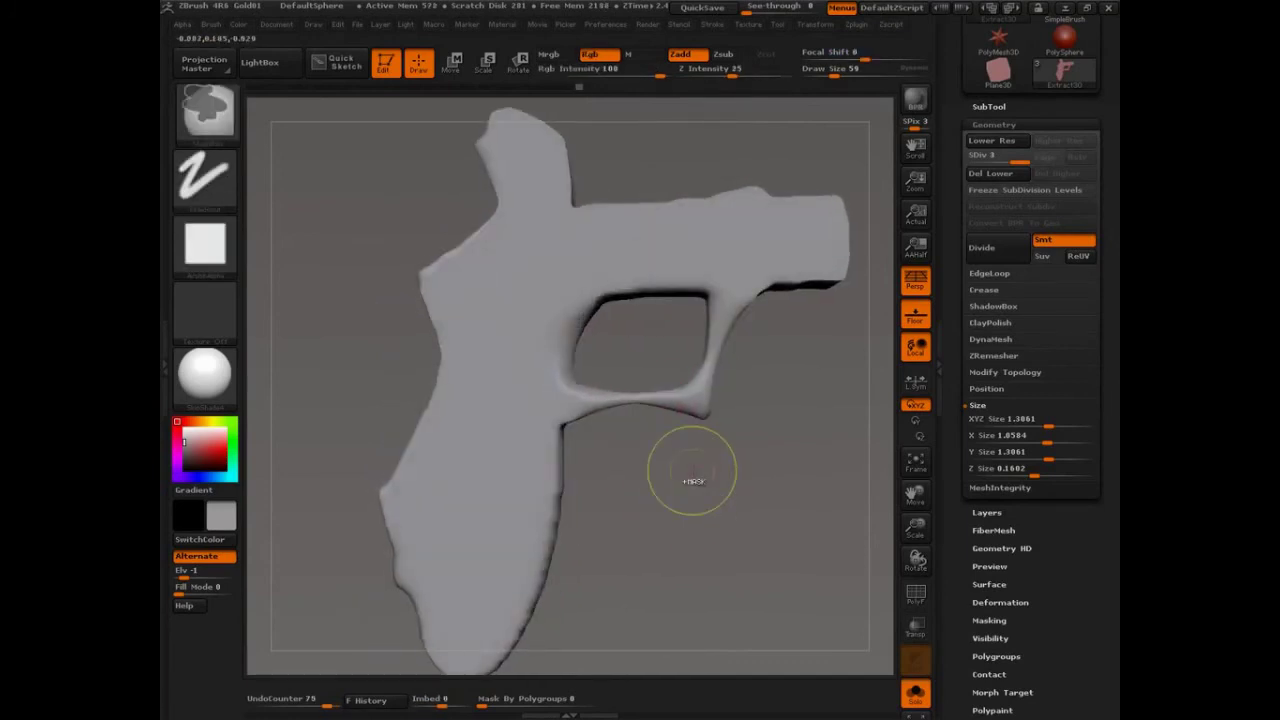
{"action": "key", "text": "ctrl+z"}
{"action": "mouse_move", "coordinate": [697, 554]}
{"action": "left_mouse_down", "text": "alt"}
{"action": "mouse_move", "coordinate": [614, 437]}
{"action": "mouse_move", "coordinate": [641, 437]}
{"action": "left_mouse_up", "text": "alt"}
{"action": "key", "text": "b"}
{"action": "key", "text": "n"}
{"action": "key", "text": "s"}
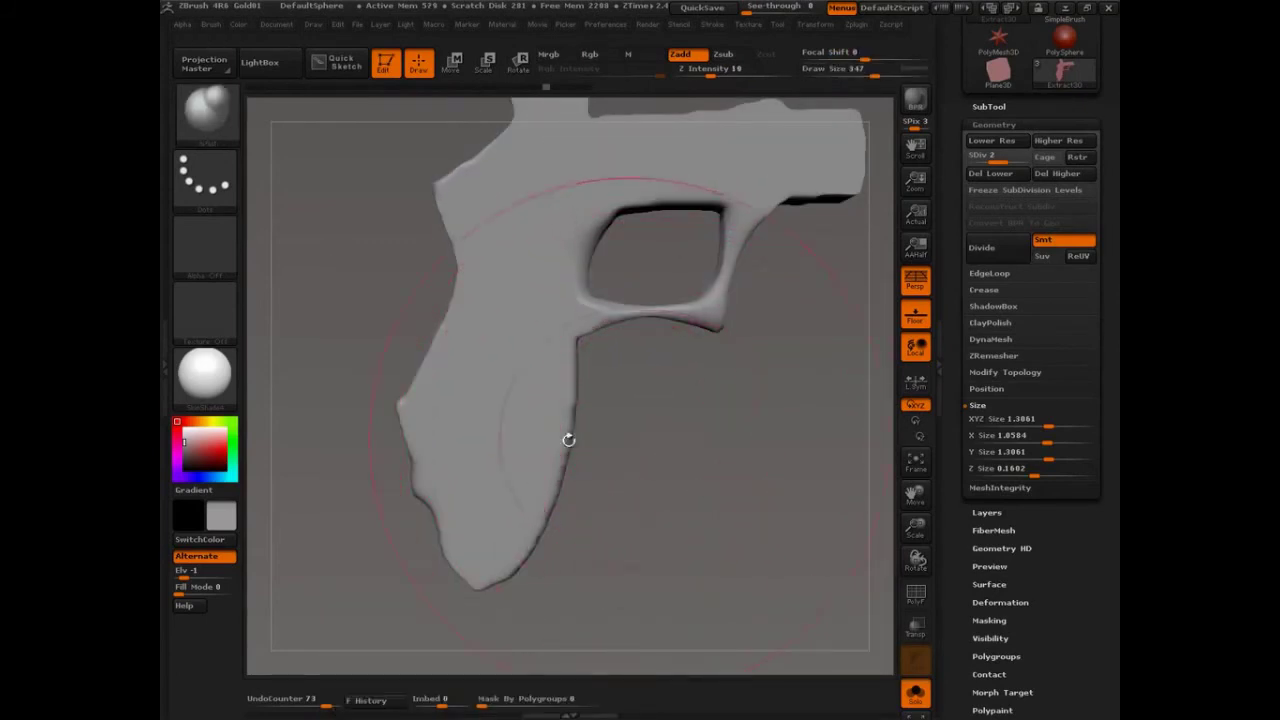
{"action": "mouse_move", "coordinate": [498, 434]}
{"action": "left_mouse_down"}
{"action": "mouse_move", "coordinate": [518, 461]}
{"action": "mouse_move", "coordinate": [491, 429]}
{"action": "mouse_move", "coordinate": [497, 517]}
{"action": "mouse_move", "coordinate": [509, 409]}
{"action": "mouse_move", "coordinate": [493, 349]}
{"action": "mouse_move", "coordinate": [500, 408]}
{"action": "mouse_move", "coordinate": [483, 500]}
{"action": "mouse_move", "coordinate": [530, 470]}
{"action": "left_mouse_up"}
{"action": "key", "text": "ctrl+z"}
{"action": "key", "text": "b"}
{"action": "key", "text": "m"}
{"action": "key", "text": "a"}
{"action": "key", "text": "ctrl+z"}
Step: Thicken the pistol's grip with the Inflat brush, adjusting the draw size between strokes
{"action": "key", "text": "b"}
{"action": "key", "text": "i"}
{"action": "key", "text": "n"}
{"action": "key", "text": "s"}
{"action": "left_click_drag", "start_coordinate": [722, 460], "coordinate": [568, 454]}
{"action": "mouse_move", "coordinate": [520, 460]}
{"action": "left_mouse_down"}
{"action": "mouse_move", "coordinate": [514, 388]}
{"action": "mouse_move", "coordinate": [530, 460]}
{"action": "left_mouse_up"}
{"action": "left_click_drag", "start_coordinate": [645, 440], "coordinate": [693, 418]}
{"action": "key", "text": "s"}
{"action": "left_click_drag", "start_coordinate": [540, 359], "coordinate": [511, 358]}
Step: Sculpt the transition between the grip and the frame with the Standard brush
{"action": "key", "text": "b"}
{"action": "key", "text": "s"}
{"action": "key", "text": "t"}
{"action": "mouse_move", "coordinate": [689, 429]}
{"action": "left_mouse_down"}
{"action": "mouse_move", "coordinate": [702, 480]}
{"action": "mouse_move", "coordinate": [676, 444]}
{"action": "left_mouse_up"}
{"action": "key", "text": "s"}
{"action": "left_click_drag", "start_coordinate": [538, 351], "coordinate": [461, 274]}
Step: Shape the upper part and side of the grip with the ClayBuildup brush
{"action": "key", "text": "b"}
{"action": "key", "text": "c"}
{"action": "key", "text": "b"}
{"action": "left_click_drag", "start_coordinate": [514, 340], "coordinate": [505, 347], "text": "alt"}
{"action": "key", "text": "s"}
{"action": "left_click_drag", "start_coordinate": [507, 347], "coordinate": [519, 346]}
{"action": "right_click_drag", "start_coordinate": [522, 348], "coordinate": [569, 374]}
{"action": "mouse_move", "coordinate": [513, 363]}
{"action": "left_mouse_down"}
{"action": "mouse_move", "coordinate": [491, 337]}
{"action": "mouse_move", "coordinate": [528, 400]}
{"action": "mouse_move", "coordinate": [490, 420]}
{"action": "mouse_move", "coordinate": [457, 465]}
{"action": "left_mouse_up"}
Step: Sculpt a row of finger grooves across the front of the grip
{"action": "mouse_move", "coordinate": [690, 505]}
{"action": "left_mouse_down"}
{"action": "mouse_move", "coordinate": [640, 490]}
{"action": "mouse_move", "coordinate": [592, 432]}
{"action": "mouse_move", "coordinate": [620, 422]}
{"action": "mouse_move", "coordinate": [587, 430]}
{"action": "mouse_move", "coordinate": [650, 424]}
{"action": "mouse_move", "coordinate": [588, 422]}
{"action": "mouse_move", "coordinate": [610, 424]}
{"action": "left_mouse_up"}
{"action": "key", "text": "s"}
{"action": "key", "text": "s"}
{"action": "left_click_drag", "start_coordinate": [634, 494], "coordinate": [596, 508]}
{"action": "mouse_move", "coordinate": [638, 560]}
{"action": "left_mouse_down"}
{"action": "mouse_move", "coordinate": [600, 566]}
{"action": "mouse_move", "coordinate": [617, 572]}
{"action": "left_mouse_up"}
{"action": "mouse_move", "coordinate": [758, 605]}
{"action": "left_mouse_down"}
{"action": "mouse_move", "coordinate": [748, 503]}
{"action": "mouse_move", "coordinate": [692, 465]}
{"action": "left_mouse_up"}
{"action": "left_click_drag", "start_coordinate": [604, 474], "coordinate": [645, 495]}
{"action": "left_click_drag", "start_coordinate": [645, 495], "coordinate": [566, 500]}
{"action": "mouse_move", "coordinate": [648, 438]}
{"action": "left_mouse_down"}
{"action": "mouse_move", "coordinate": [574, 436]}
{"action": "mouse_move", "coordinate": [584, 458]}
{"action": "mouse_move", "coordinate": [630, 434]}
{"action": "left_mouse_up"}
Step: Drop to subdivision level 1 and start flattening the grip's finger grooves with a polishing brush
{"action": "key", "text": "b"}
{"action": "key", "text": "s"}
{"action": "key", "text": "t"}
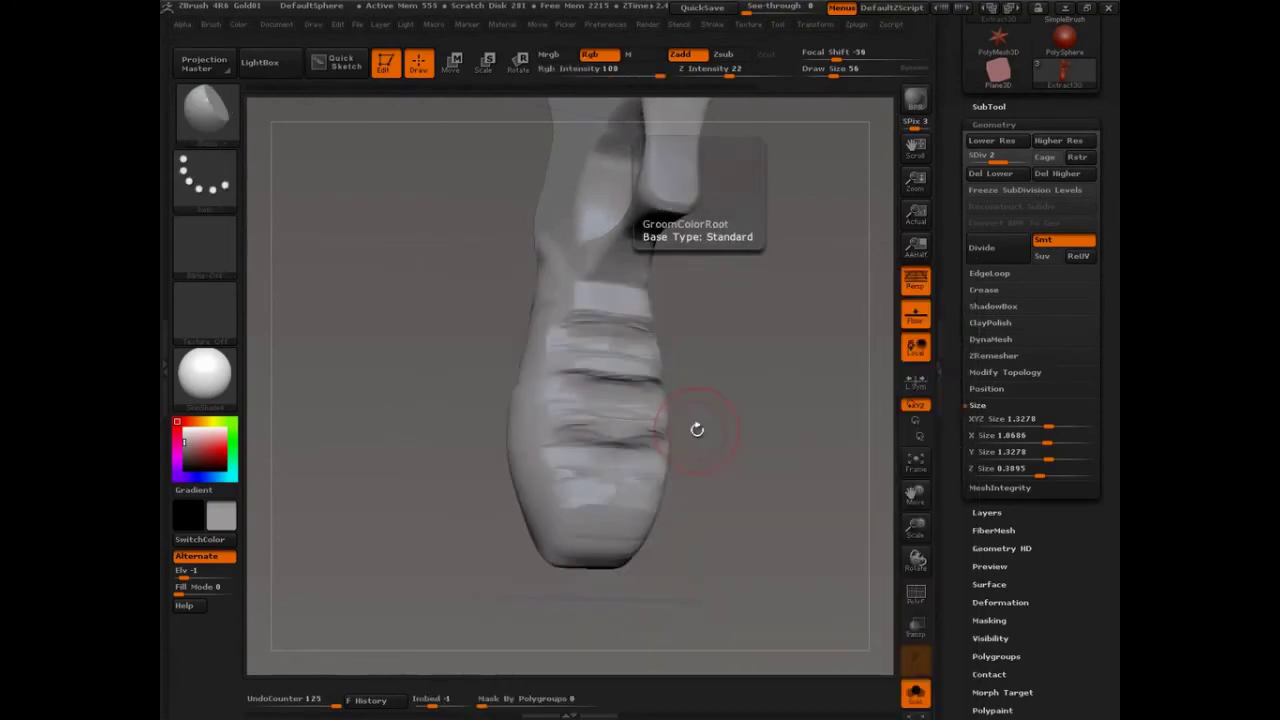
{"action": "left_click_drag", "start_coordinate": [730, 441], "coordinate": [596, 461]}
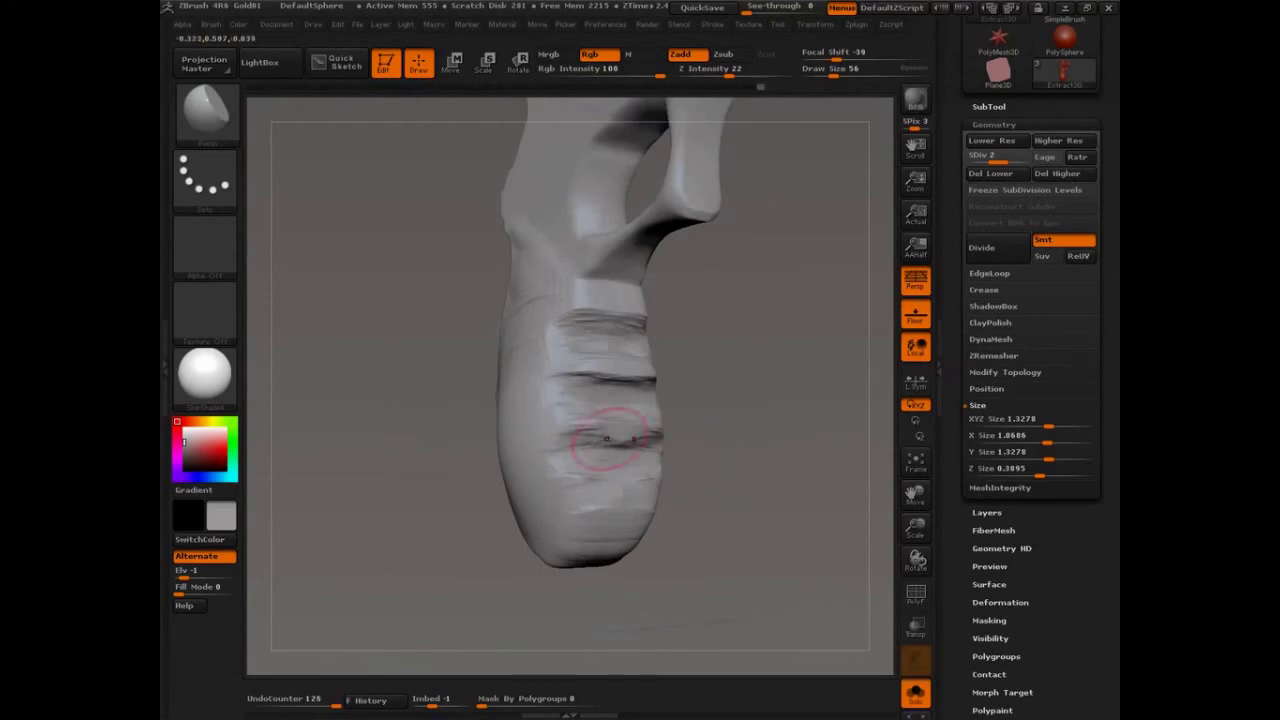
{"action": "key", "text": "shift+d"}
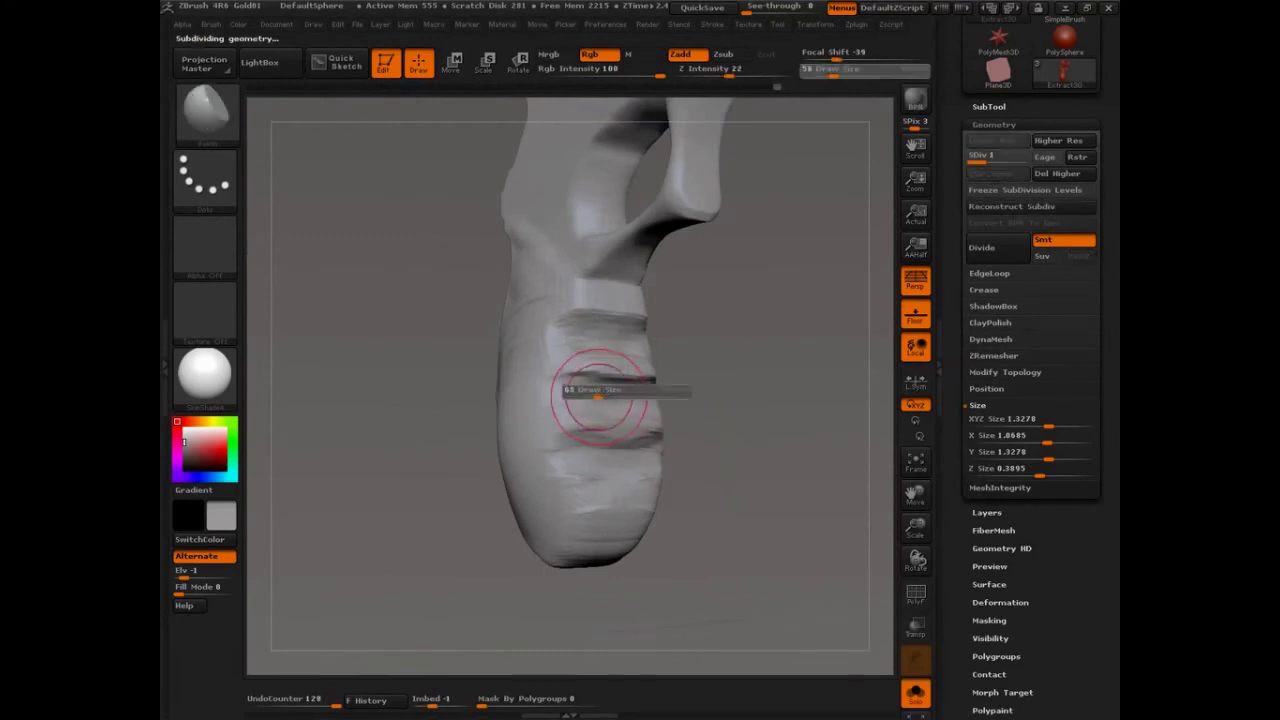
{"action": "mouse_move", "coordinate": [584, 397]}
{"action": "left_mouse_down"}
{"action": "mouse_move", "coordinate": [568, 405]}
{"action": "mouse_move", "coordinate": [608, 374]}
{"action": "left_mouse_up"}
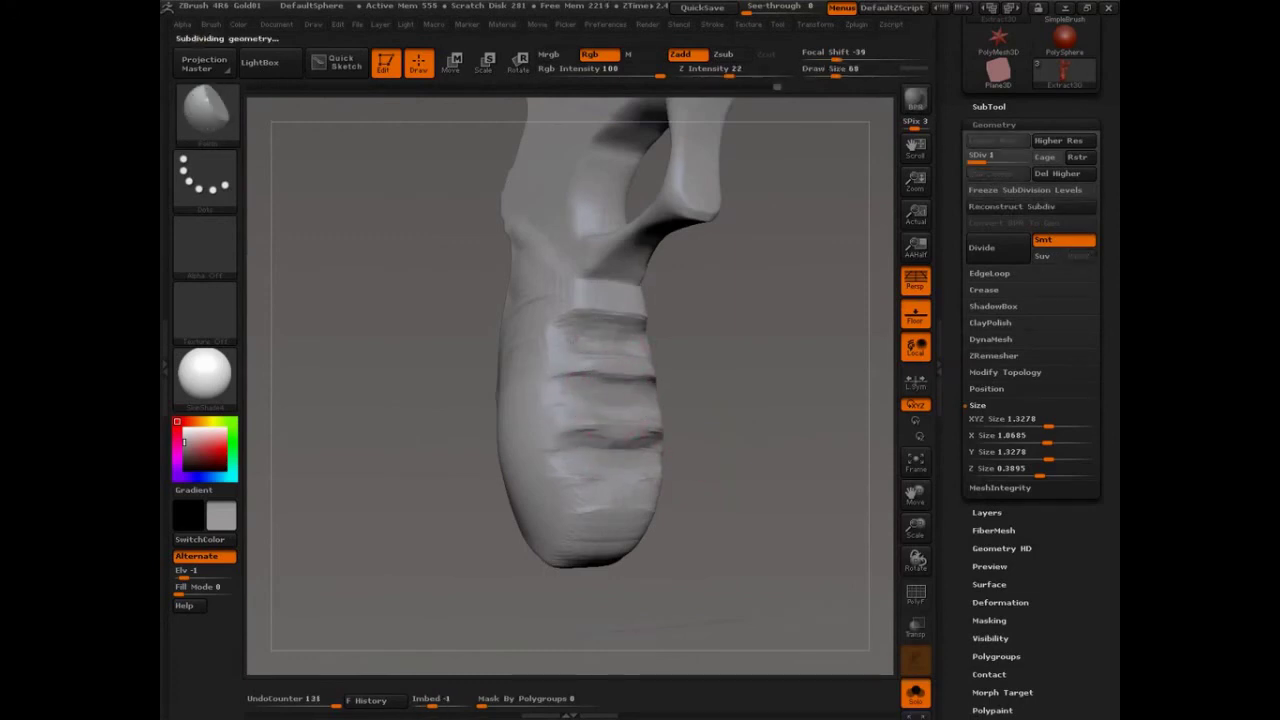
Step: Set the polishing brush to Zadd with Z Intensity 100 and flatten the ridges between the grip's finger grooves
{"action": "left_click", "coordinate": [728, 56]}
{"action": "left_click", "coordinate": [791, 74]}
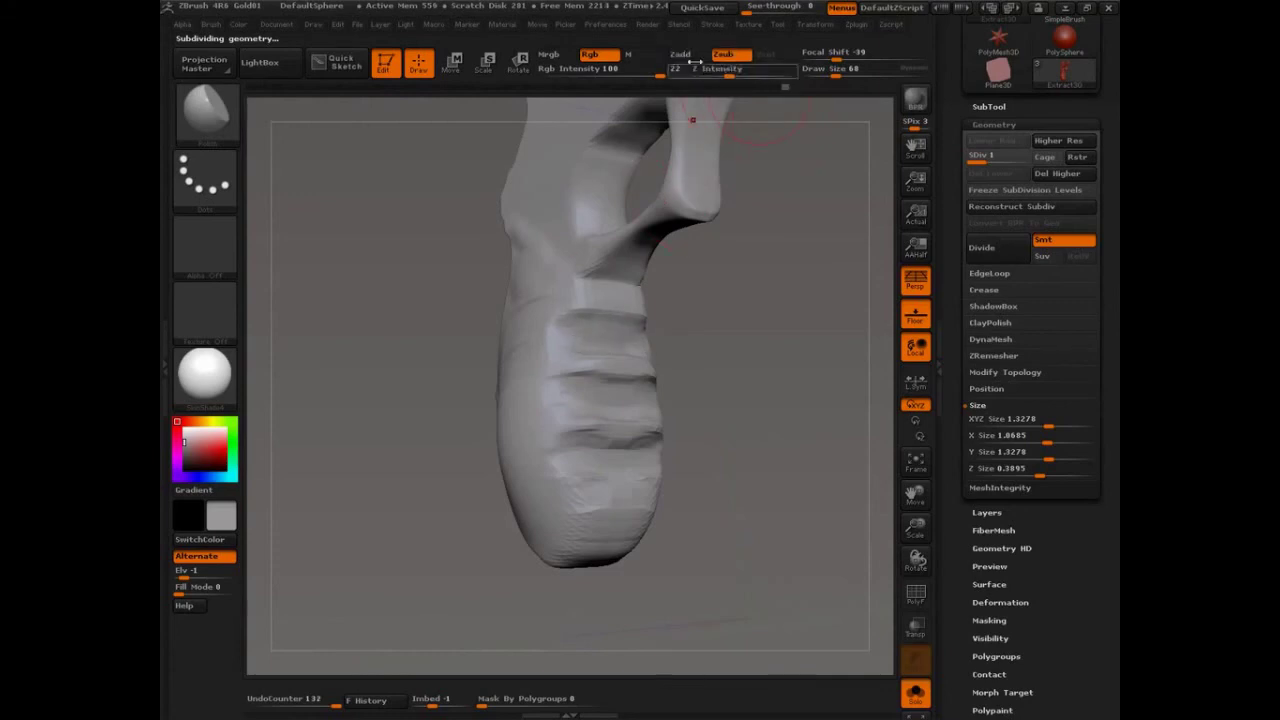
{"action": "left_click", "coordinate": [692, 56]}
{"action": "left_click", "coordinate": [789, 74]}
{"action": "left_click_drag", "start_coordinate": [600, 343], "coordinate": [628, 342]}
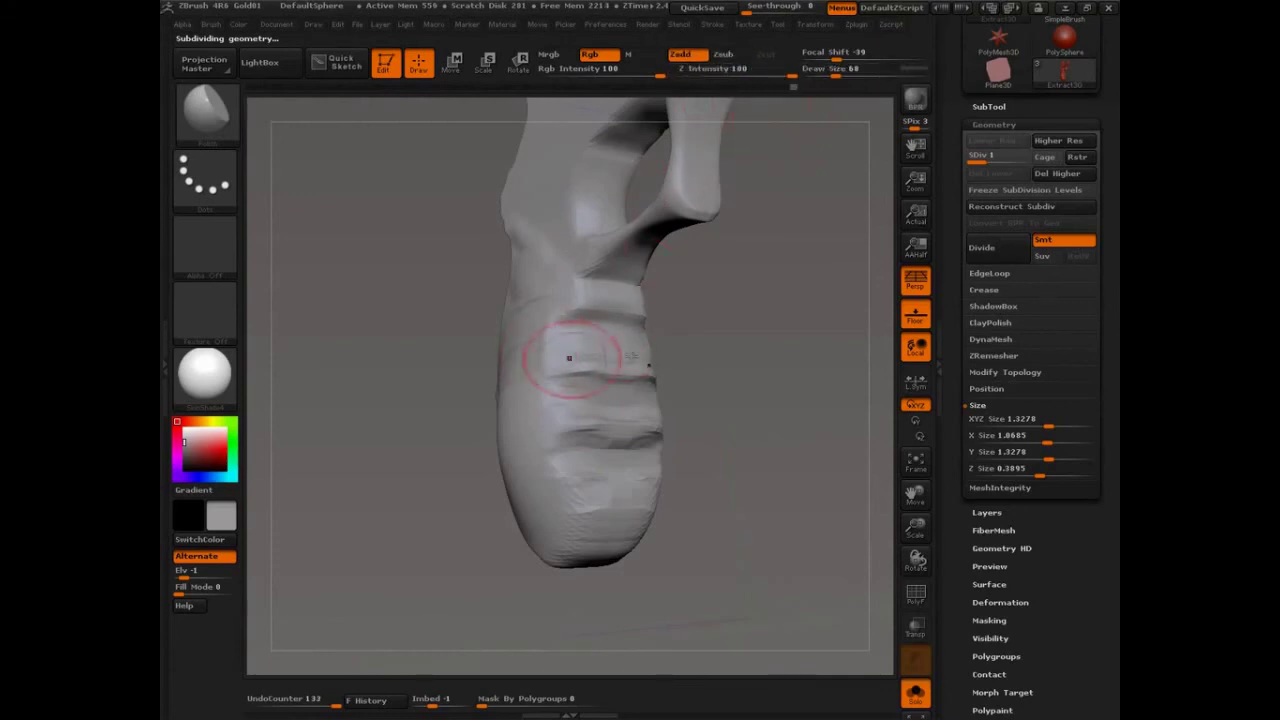
{"action": "left_click_drag", "start_coordinate": [708, 349], "coordinate": [704, 322]}
{"action": "left_click_drag", "start_coordinate": [598, 383], "coordinate": [638, 382]}
{"action": "left_click_drag", "start_coordinate": [588, 442], "coordinate": [642, 443]}
{"action": "left_click_drag", "start_coordinate": [580, 518], "coordinate": [765, 534]}
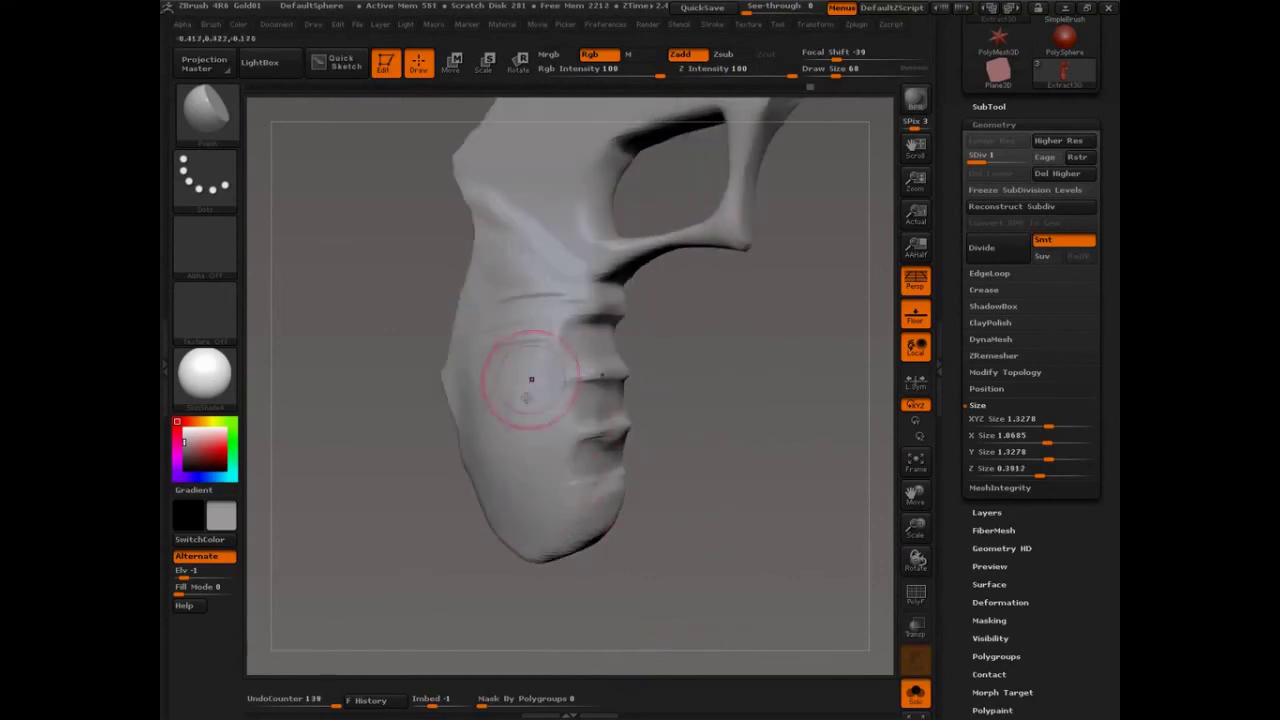
Step: Move up to subdivision level 2 and refine the finger grooves with the draw size at 32
{"action": "key", "text": "d"}
{"action": "mouse_move", "coordinate": [612, 438]}
{"action": "left_mouse_down"}
{"action": "mouse_move", "coordinate": [605, 388]}
{"action": "mouse_move", "coordinate": [591, 399]}
{"action": "left_mouse_up"}
{"action": "key", "text": "s"}
{"action": "left_click_drag", "start_coordinate": [677, 397], "coordinate": [620, 404]}
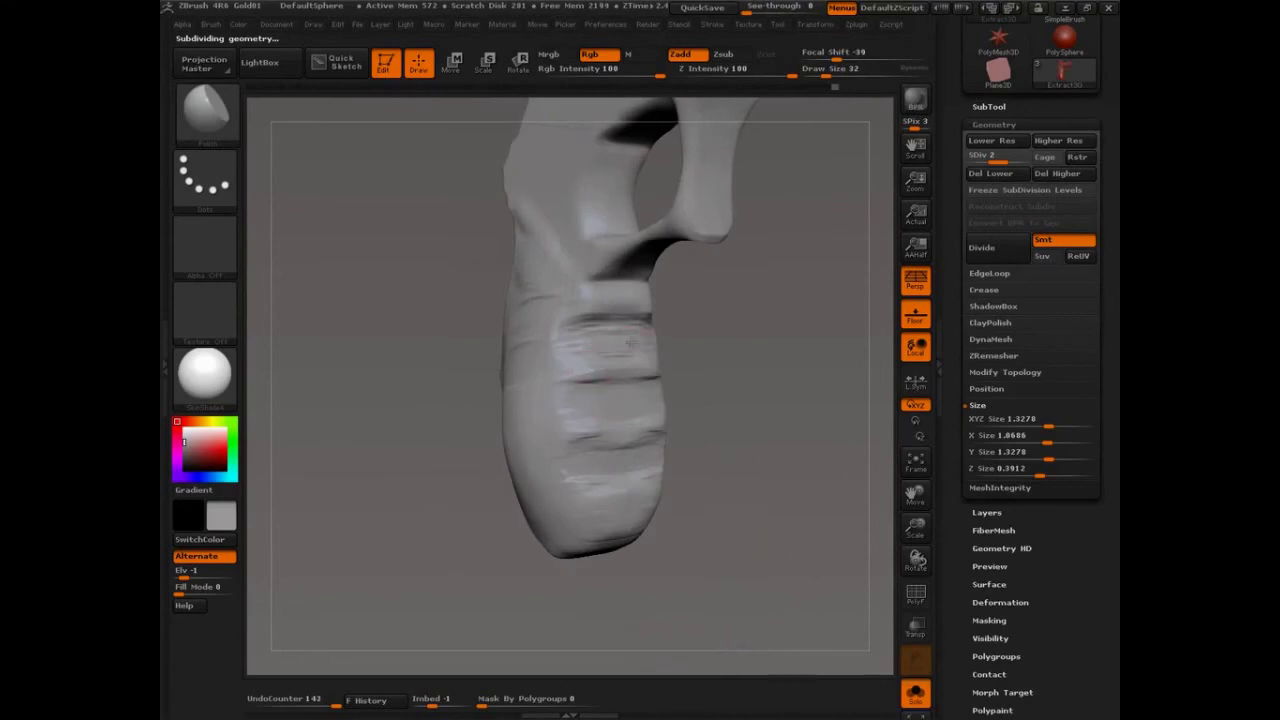
{"action": "mouse_move", "coordinate": [562, 345]}
{"action": "left_mouse_down"}
{"action": "mouse_move", "coordinate": [615, 336]}
{"action": "mouse_move", "coordinate": [559, 333]}
{"action": "left_mouse_up"}
Step: Enlarge the polishing brush and flatten the side and back of the grip with long strokes
{"action": "key", "text": "s"}
{"action": "left_click_drag", "start_coordinate": [729, 353], "coordinate": [552, 320]}
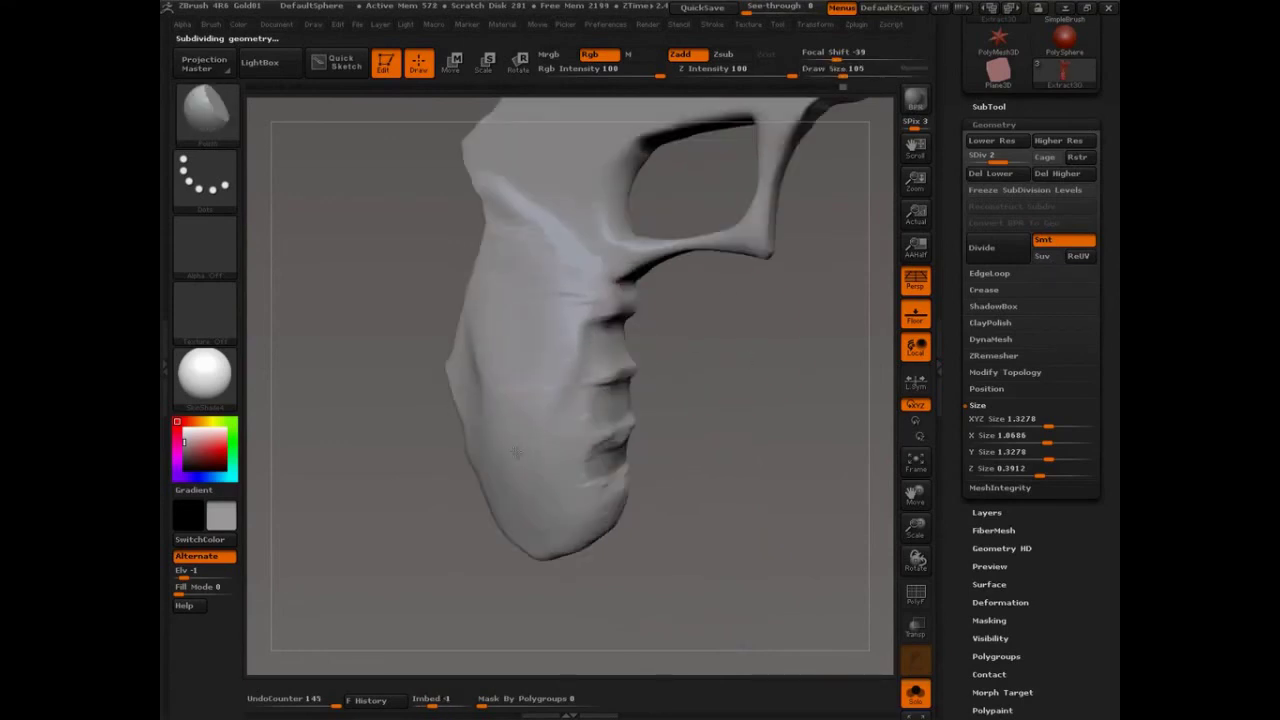
{"action": "left_click_drag", "start_coordinate": [546, 491], "coordinate": [546, 260]}
{"action": "left_click_drag", "start_coordinate": [535, 260], "coordinate": [551, 509]}
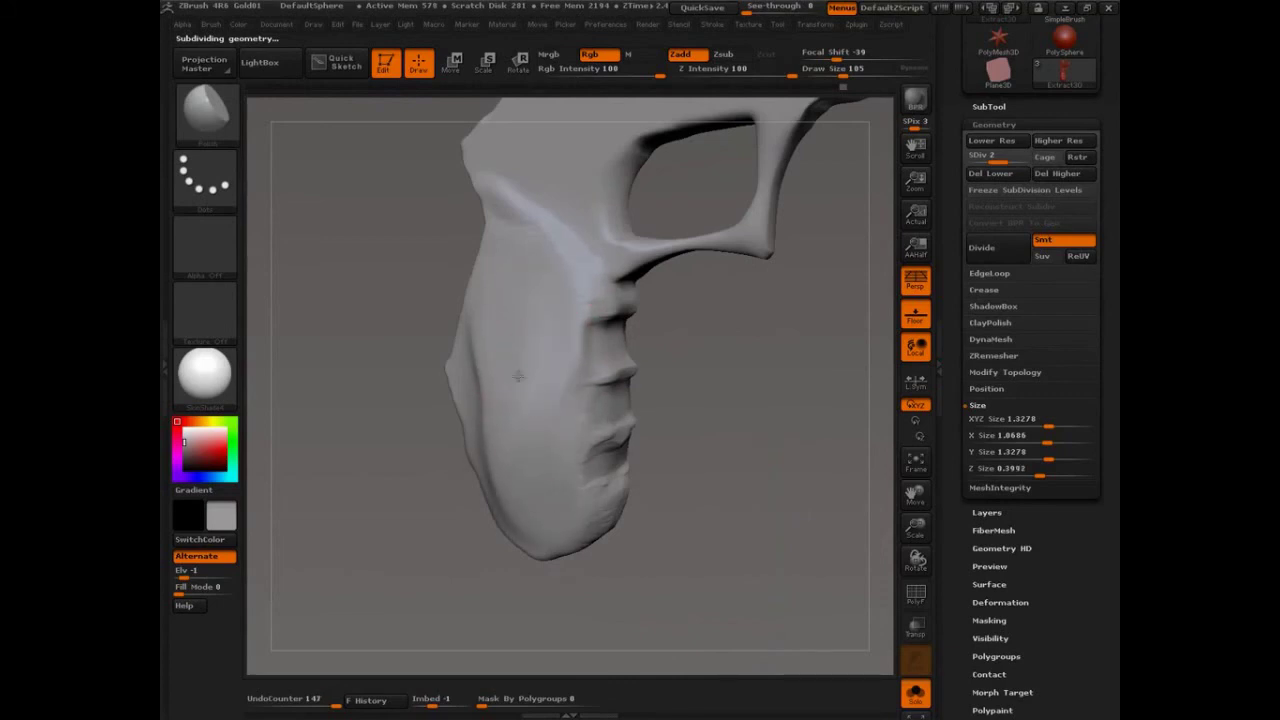
{"action": "left_click_drag", "start_coordinate": [414, 486], "coordinate": [530, 486]}
{"action": "left_click_drag", "start_coordinate": [490, 300], "coordinate": [478, 415]}
{"action": "left_click_drag", "start_coordinate": [440, 350], "coordinate": [467, 298]}
{"action": "left_click_drag", "start_coordinate": [640, 461], "coordinate": [600, 320], "text": "alt"}
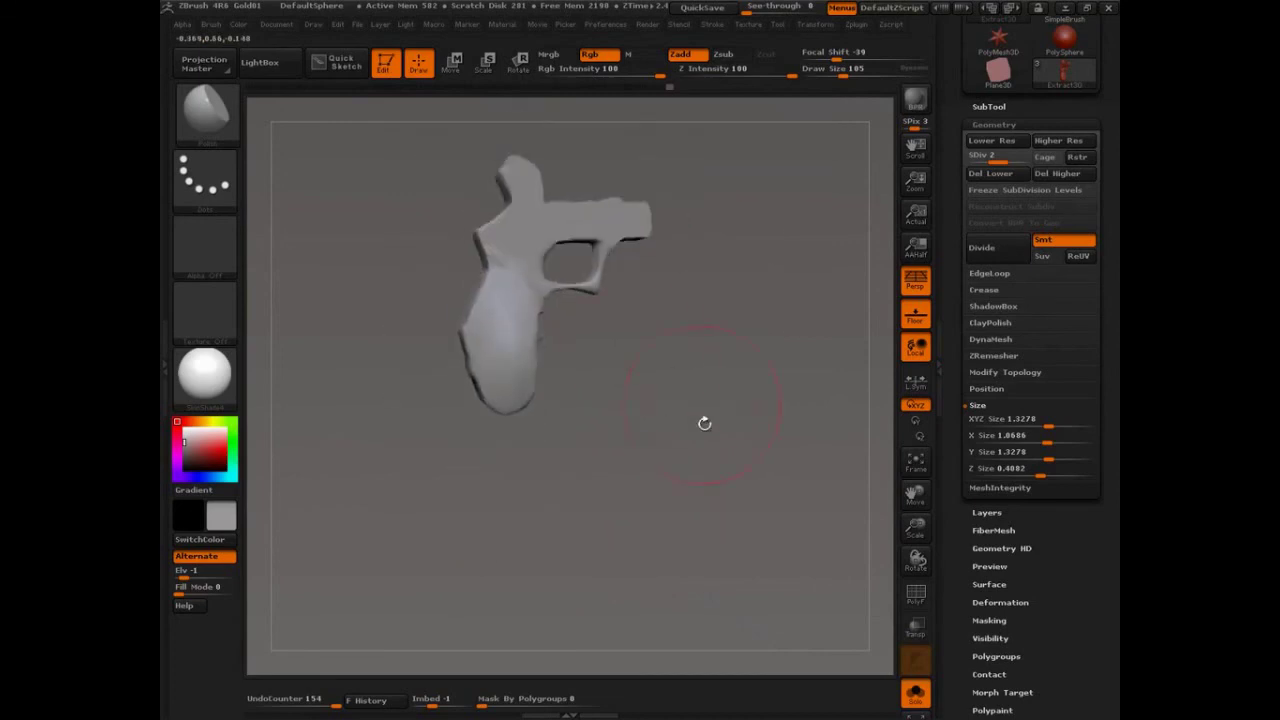
{"action": "left_click_drag", "start_coordinate": [692, 419], "coordinate": [741, 467]}
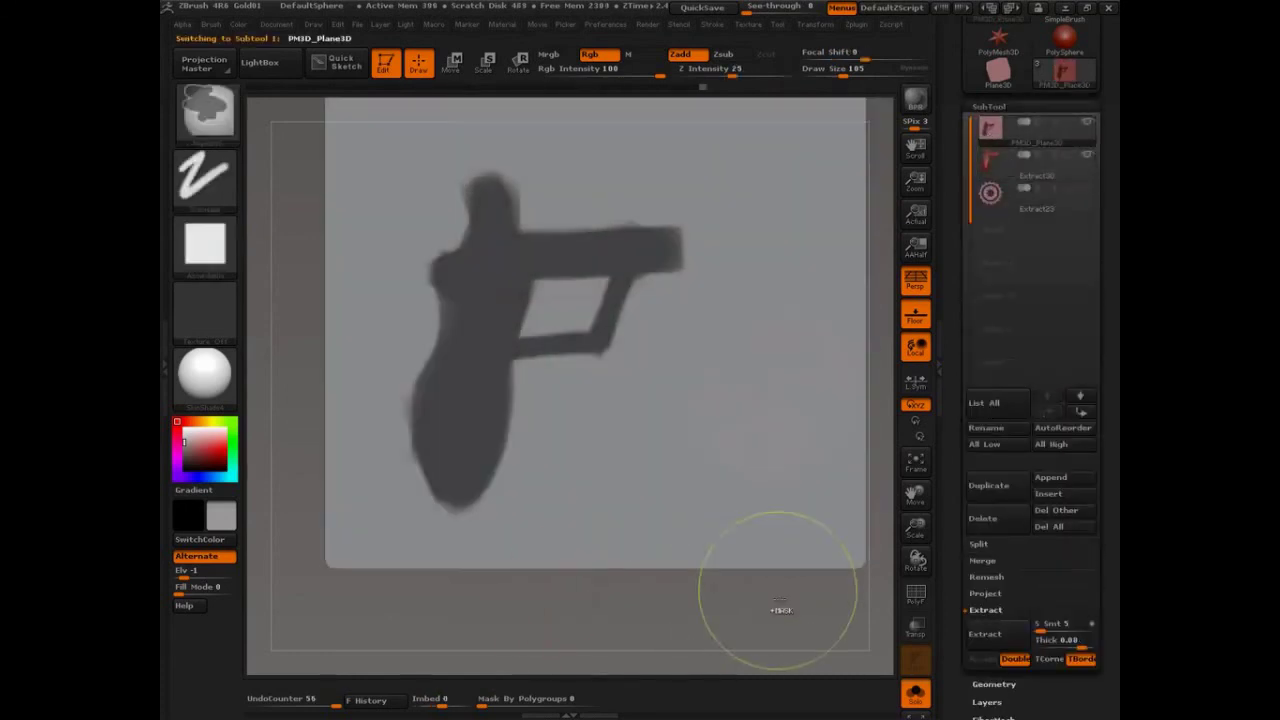
Step: Clear the pistol mask from the plane, turn perspective off, and reduce the draw size to 59
{"action": "left_click_drag", "start_coordinate": [766, 629], "coordinate": [609, 400]}
{"action": "key", "text": "p"}
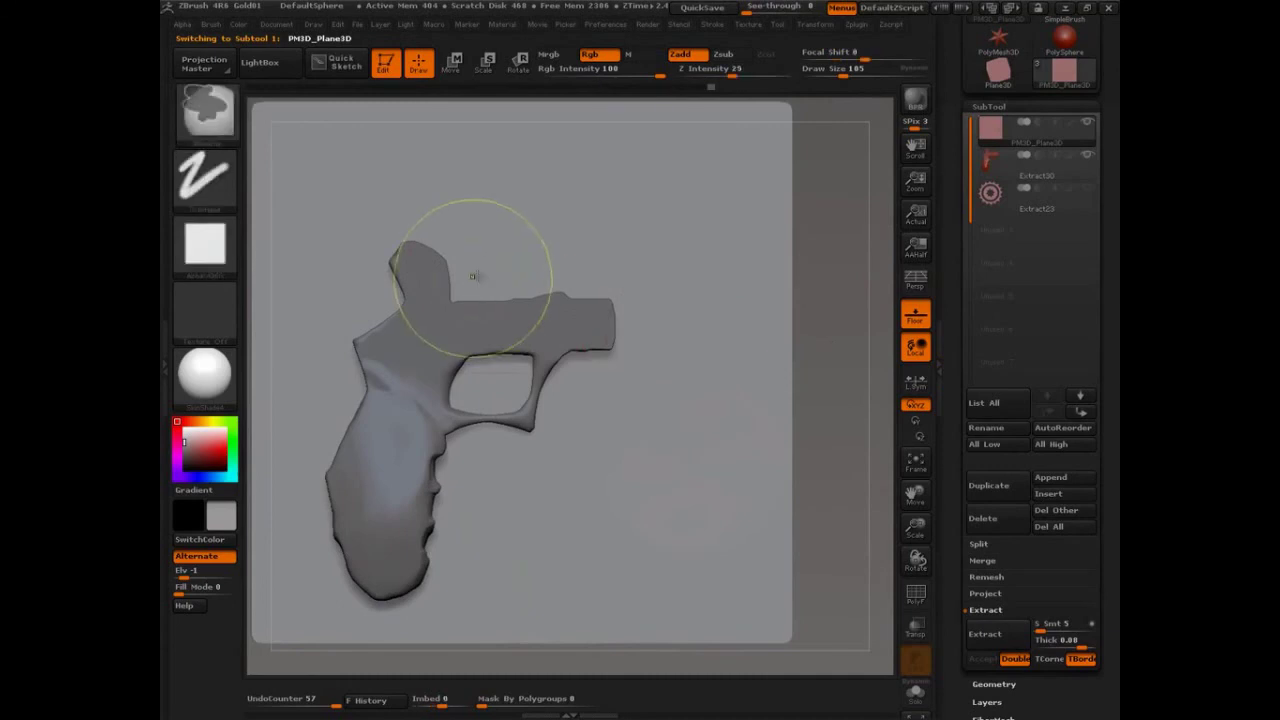
{"action": "key", "text": "s"}
{"action": "left_click_drag", "start_coordinate": [491, 262], "coordinate": [481, 262]}
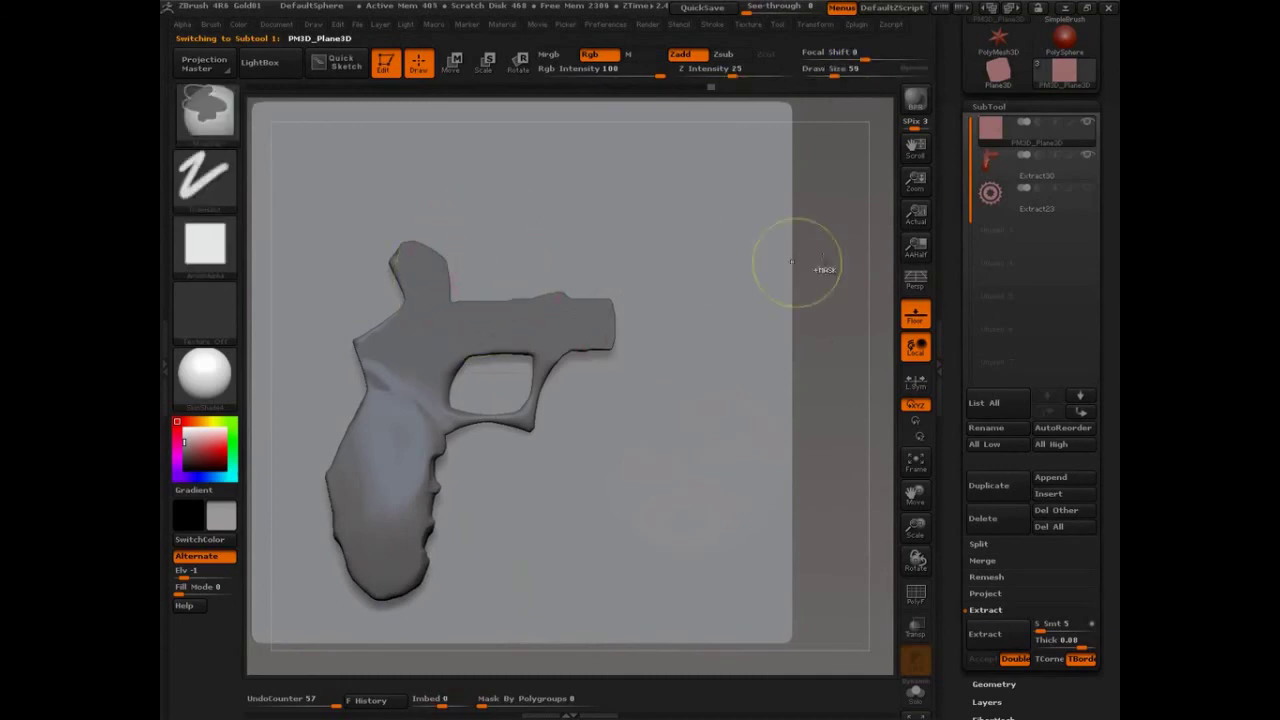
Step: Mask a long rectangular strip on the plane above the pistol's barrel, from the hammer to the plane's edge
{"action": "left_click_drag", "start_coordinate": [843, 223], "coordinate": [390, 321], "text": "ctrl"}
{"action": "left_click_drag", "start_coordinate": [616, 271], "coordinate": [604, 279]}
{"action": "left_click_drag", "start_coordinate": [365, 336], "coordinate": [365, 335]}
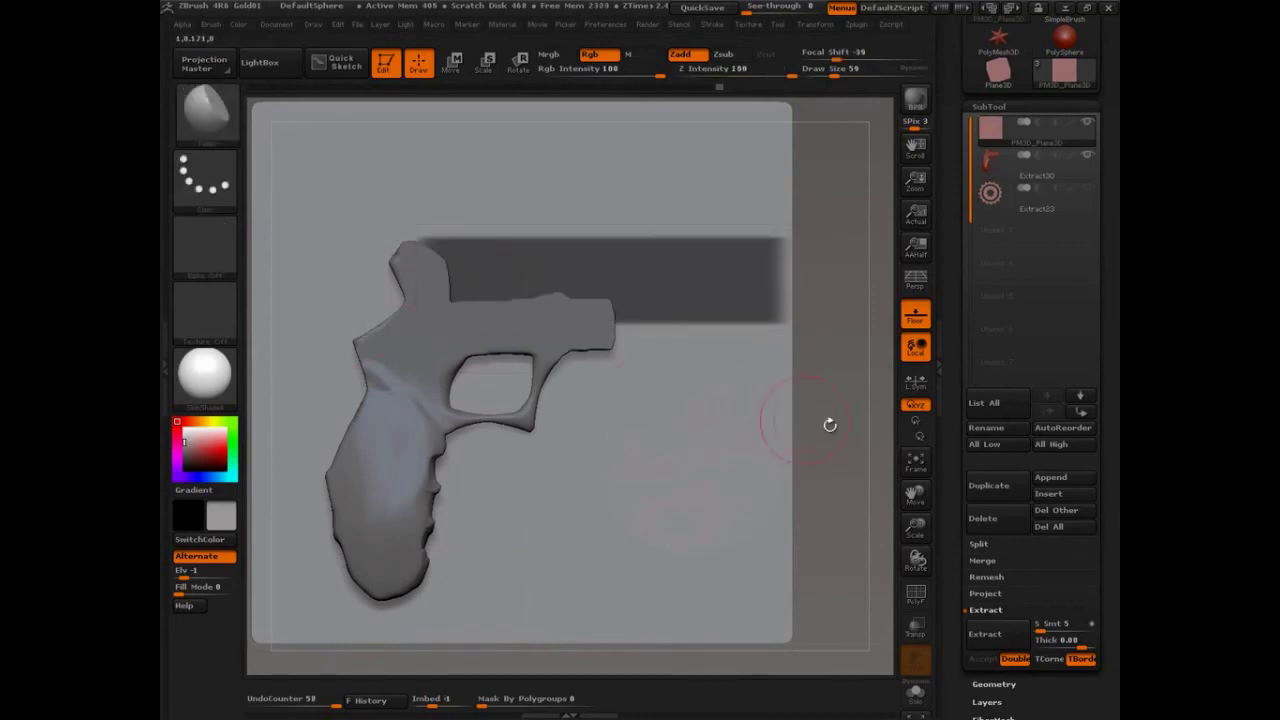
Step: Extract the masked strip above the barrel as a new subtool, accept it, and make the extracted slide the active subtool
{"action": "left_click_drag", "start_coordinate": [869, 433], "coordinate": [780, 431]}
{"action": "left_click", "coordinate": [1006, 633]}
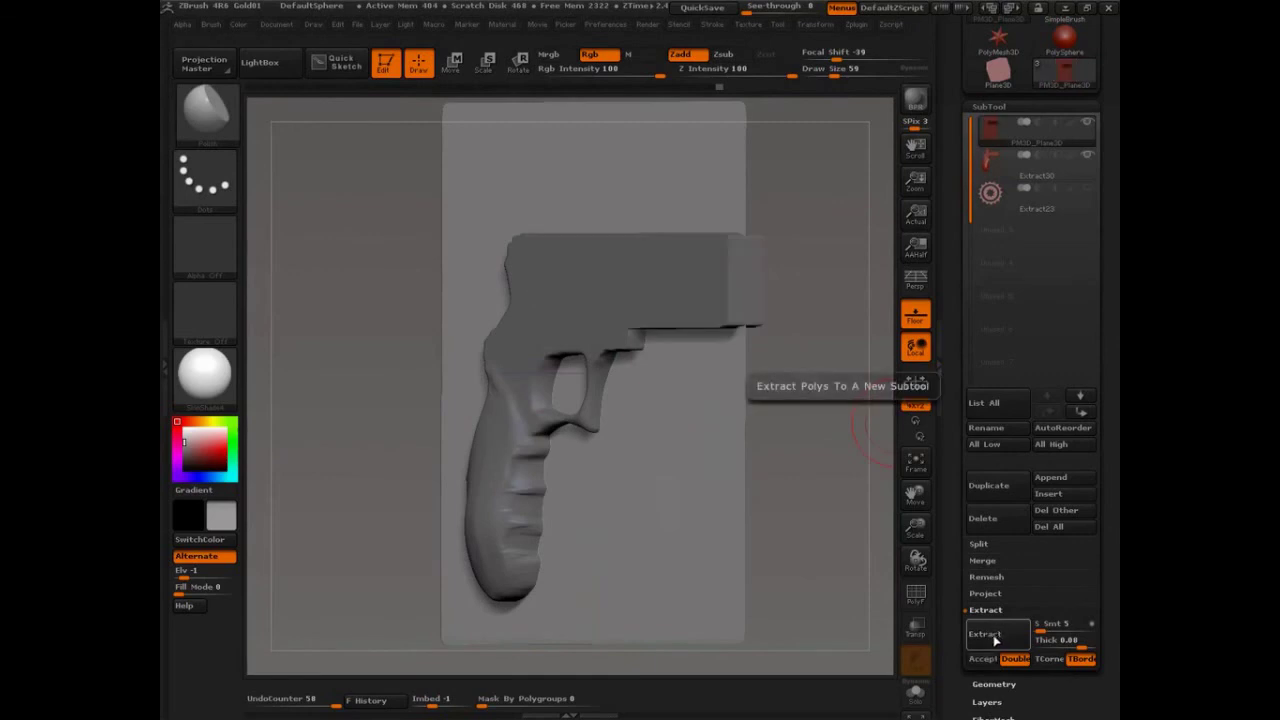
{"action": "left_click", "coordinate": [984, 659]}
{"action": "left_click_drag", "start_coordinate": [826, 531], "coordinate": [888, 485]}
{"action": "left_click", "coordinate": [983, 175]}
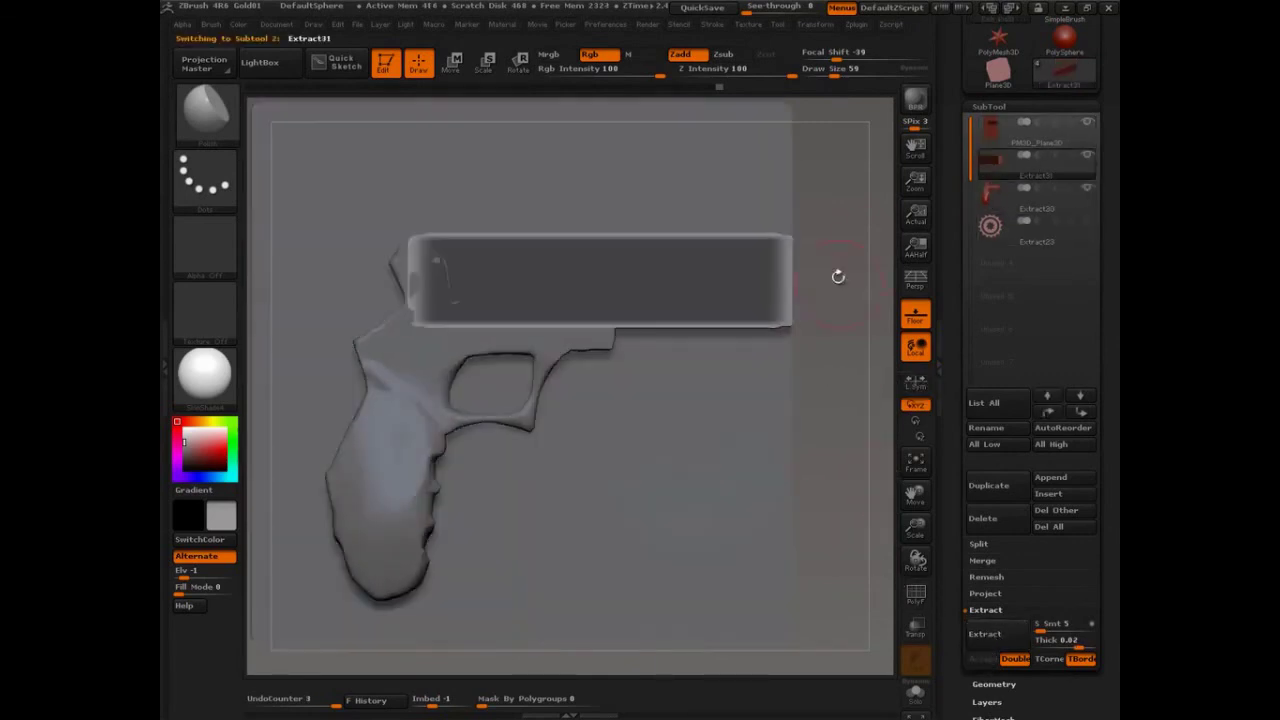
Step: Clear the mask from the extracted slide, hide the plane, and set the draw size to 131
{"action": "key", "text": "s"}
{"action": "left_click_drag", "start_coordinate": [615, 285], "coordinate": [646, 270]}
{"action": "key", "text": "s"}
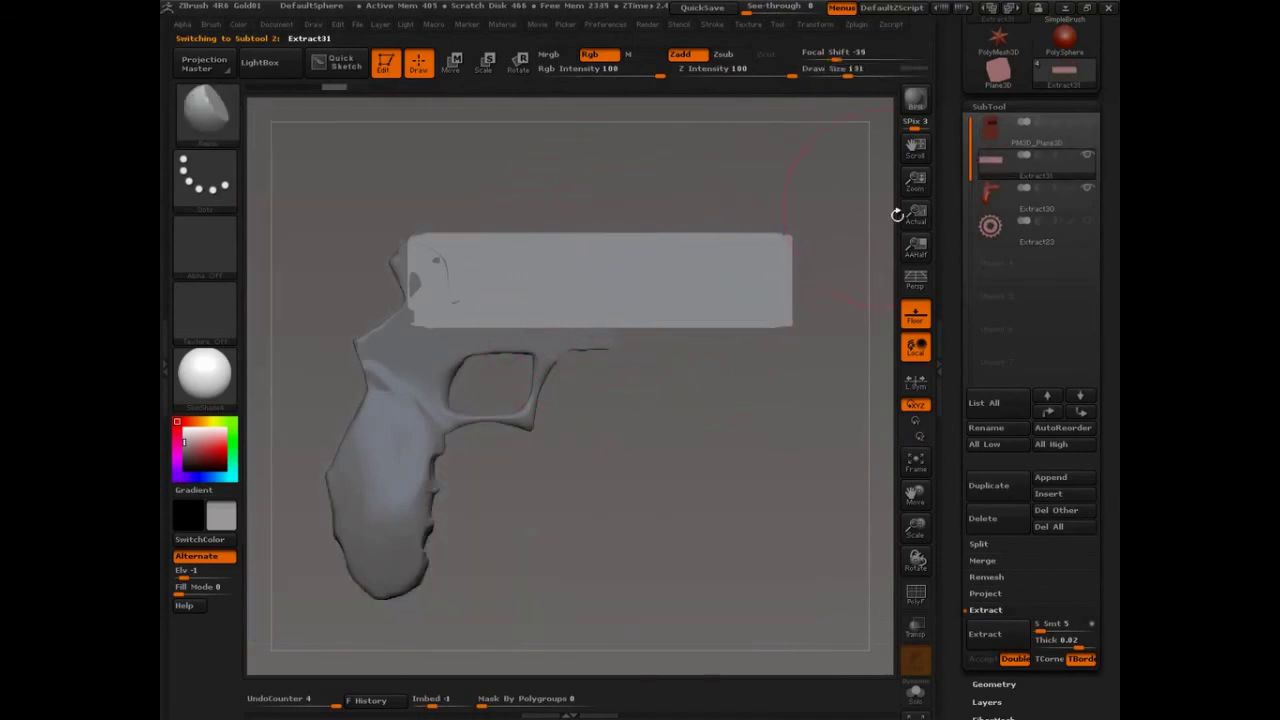
{"action": "left_click_drag", "start_coordinate": [887, 268], "coordinate": [862, 304]}
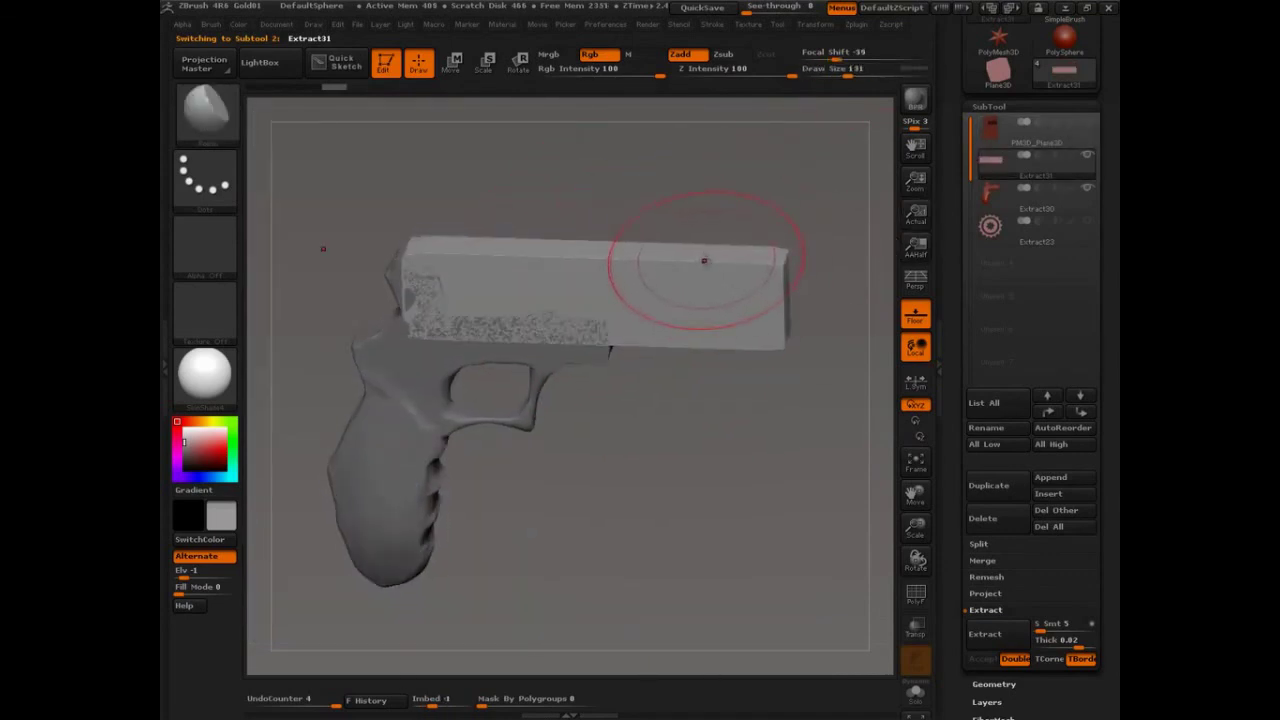
Step: Adjust the symmetry settings for the slide and smooth its side, edges and ends into a rounded form
{"action": "mouse_move", "coordinate": [818, 24]}
{"action": "left_click", "coordinate": [905, 411]}
{"action": "left_click", "coordinate": [837, 411]}
{"action": "mouse_move", "coordinate": [710, 281]}
{"action": "left_mouse_down", "text": "shift"}
{"action": "mouse_move", "coordinate": [718, 271]}
{"action": "mouse_move", "coordinate": [700, 260]}
{"action": "mouse_move", "coordinate": [475, 251]}
{"action": "left_mouse_up", "text": "shift"}
{"action": "left_click_drag", "start_coordinate": [748, 268], "coordinate": [690, 270], "text": "shift"}
{"action": "mouse_move", "coordinate": [670, 272]}
{"action": "left_mouse_down", "text": "shift"}
{"action": "mouse_move", "coordinate": [666, 262]}
{"action": "mouse_move", "coordinate": [740, 264]}
{"action": "mouse_move", "coordinate": [776, 336]}
{"action": "mouse_move", "coordinate": [597, 344]}
{"action": "mouse_move", "coordinate": [446, 330]}
{"action": "left_mouse_up", "text": "shift"}
{"action": "mouse_move", "coordinate": [595, 328]}
{"action": "left_mouse_down"}
{"action": "mouse_move", "coordinate": [780, 342]}
{"action": "mouse_move", "coordinate": [610, 334]}
{"action": "left_mouse_up"}
{"action": "mouse_move", "coordinate": [850, 425]}
{"action": "left_mouse_down"}
{"action": "mouse_move", "coordinate": [742, 410]}
{"action": "mouse_move", "coordinate": [581, 418]}
{"action": "left_mouse_up"}
{"action": "left_click_drag", "start_coordinate": [484, 432], "coordinate": [753, 437]}
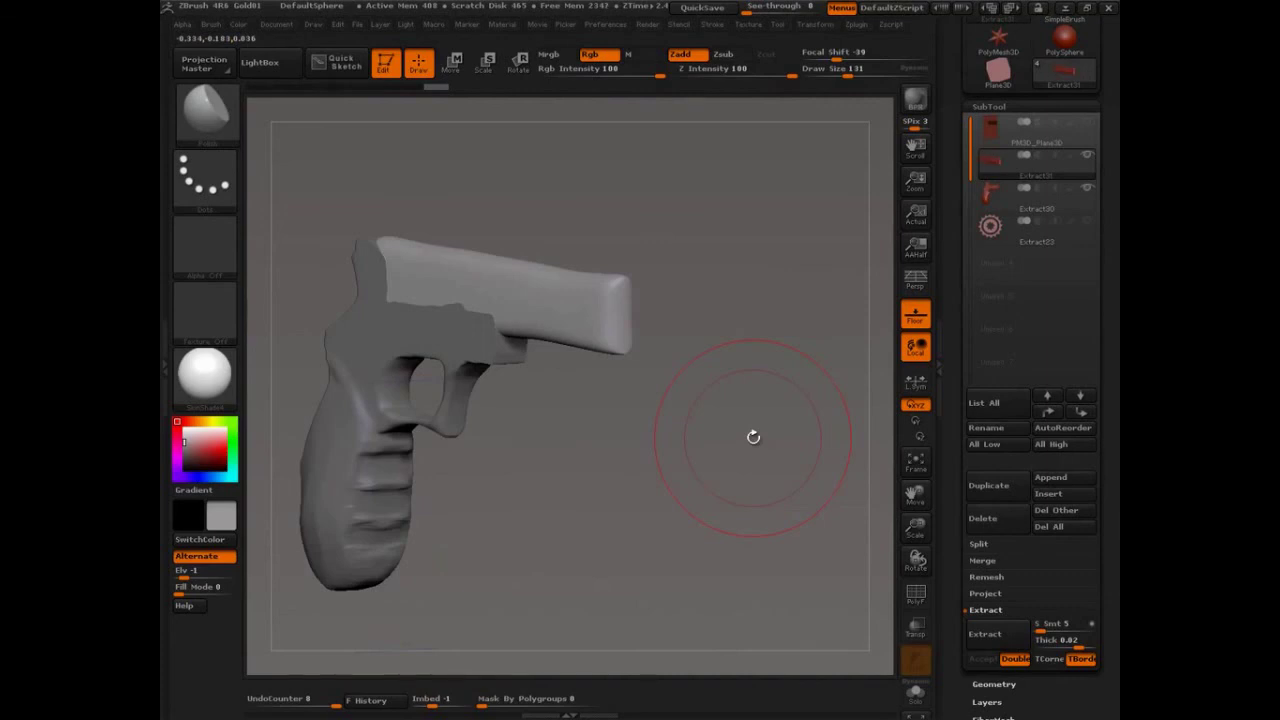
{"action": "key", "text": "ctrl+shift"}
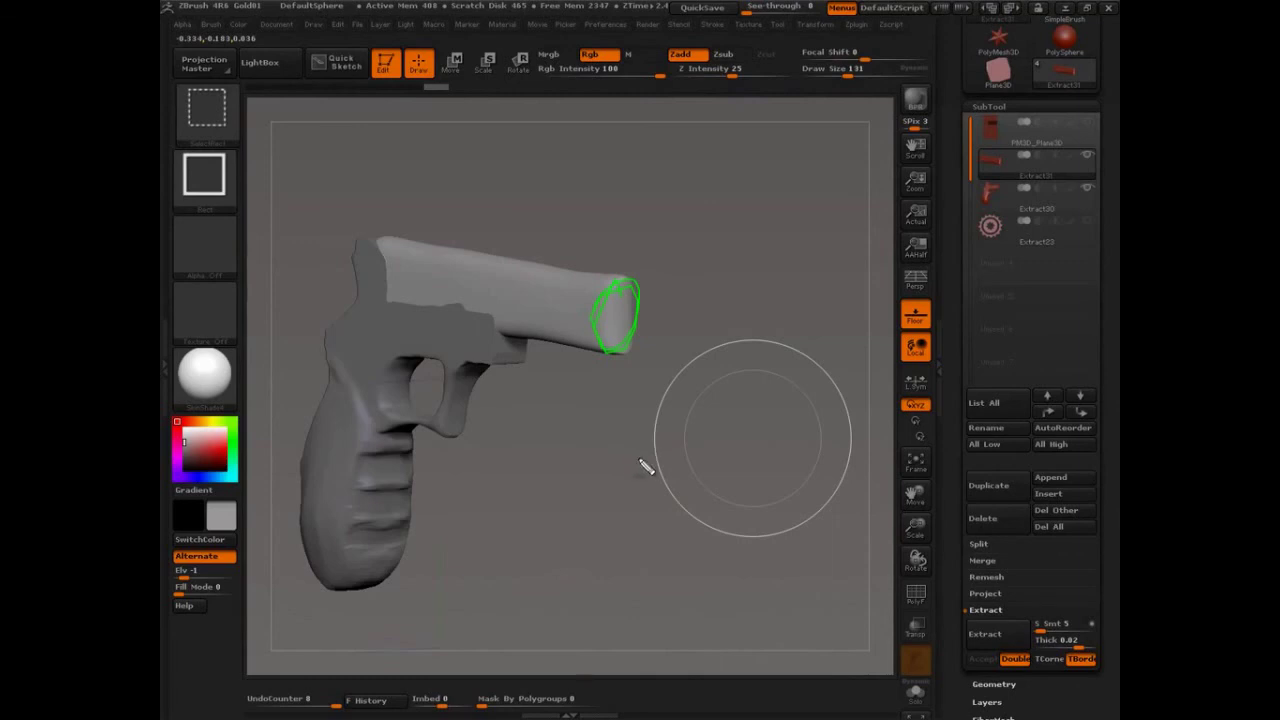
{"action": "left_click_drag", "start_coordinate": [603, 170], "coordinate": [581, 228]}
{"action": "mouse_move", "coordinate": [600, 122]}
{"action": "left_mouse_down"}
{"action": "mouse_move", "coordinate": [627, 168]}
{"action": "mouse_move", "coordinate": [723, 134]}
{"action": "mouse_move", "coordinate": [803, 90]}
{"action": "mouse_move", "coordinate": [824, 62]}
{"action": "left_mouse_up"}
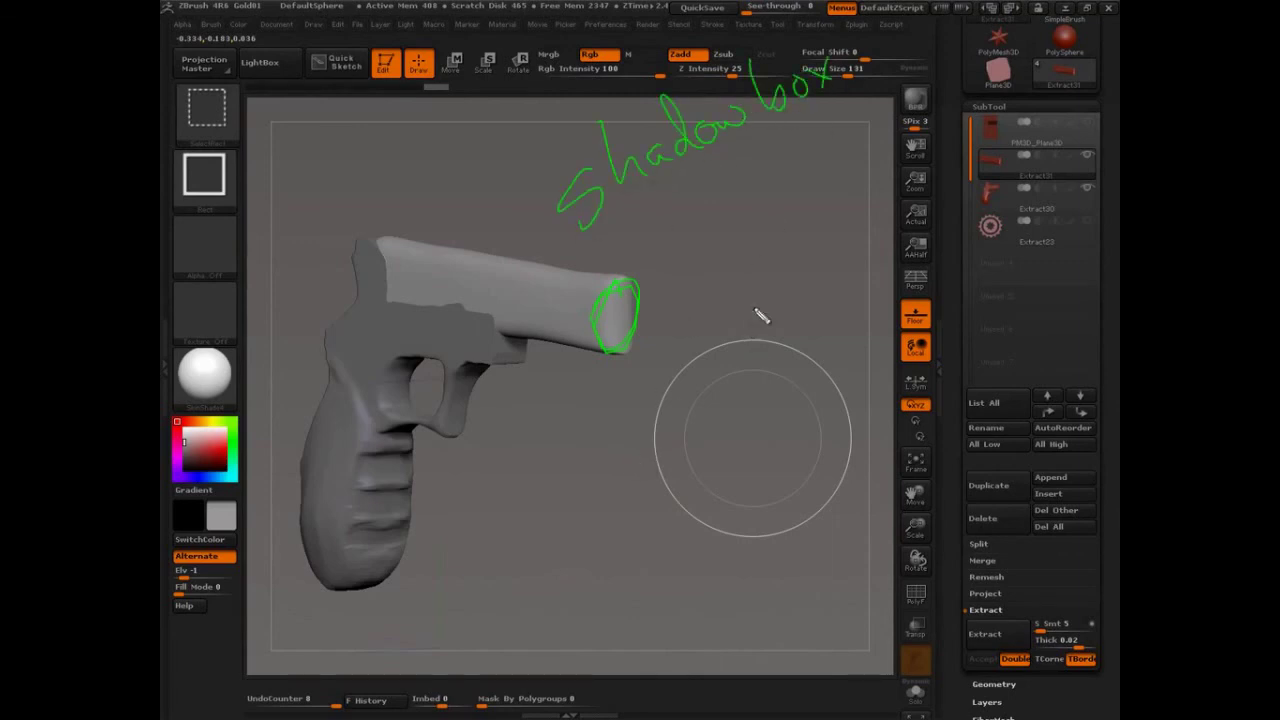
{"action": "left_click", "coordinate": [623, 216]}
{"action": "mouse_move", "coordinate": [640, 252]}
{"action": "left_mouse_down"}
{"action": "mouse_move", "coordinate": [633, 230]}
{"action": "mouse_move", "coordinate": [694, 214]}
{"action": "mouse_move", "coordinate": [858, 80]}
{"action": "mouse_move", "coordinate": [890, 95]}
{"action": "left_mouse_up"}
{"action": "mouse_move", "coordinate": [455, 268]}
{"action": "left_mouse_down"}
{"action": "mouse_move", "coordinate": [545, 210]}
{"action": "mouse_move", "coordinate": [532, 228]}
{"action": "left_mouse_up"}
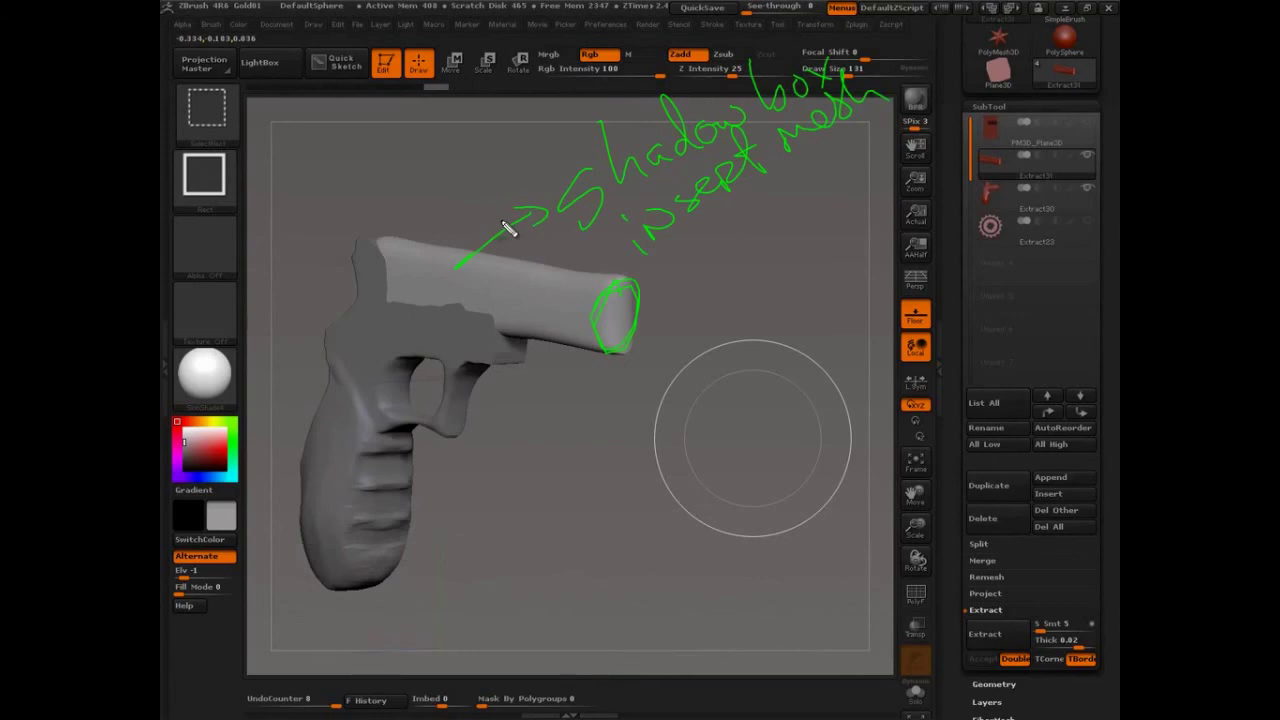
{"action": "mouse_move", "coordinate": [570, 283]}
{"action": "left_mouse_down"}
{"action": "mouse_move", "coordinate": [622, 262]}
{"action": "mouse_move", "coordinate": [612, 273]}
{"action": "left_mouse_up"}
{"action": "mouse_move", "coordinate": [729, 243]}
{"action": "left_mouse_down"}
{"action": "mouse_move", "coordinate": [934, 123]}
{"action": "mouse_move", "coordinate": [760, 113]}
{"action": "left_mouse_up"}
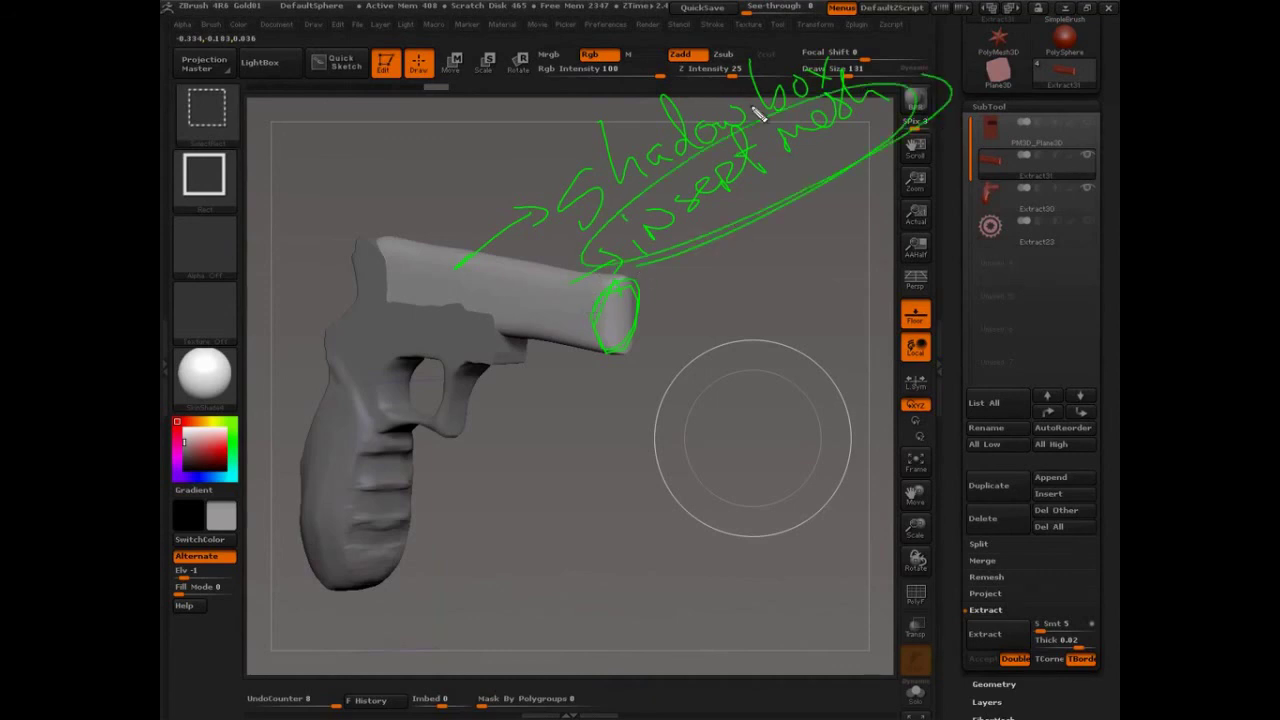
{"action": "key", "text": "Escape"}
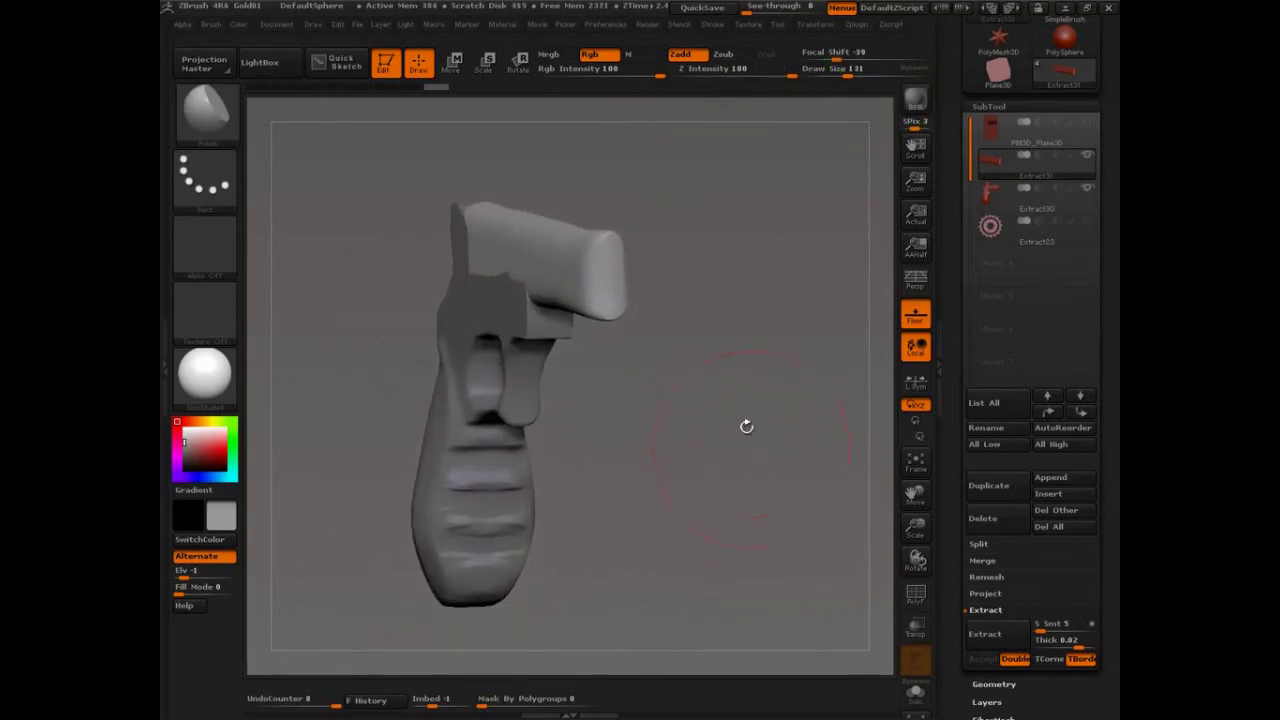